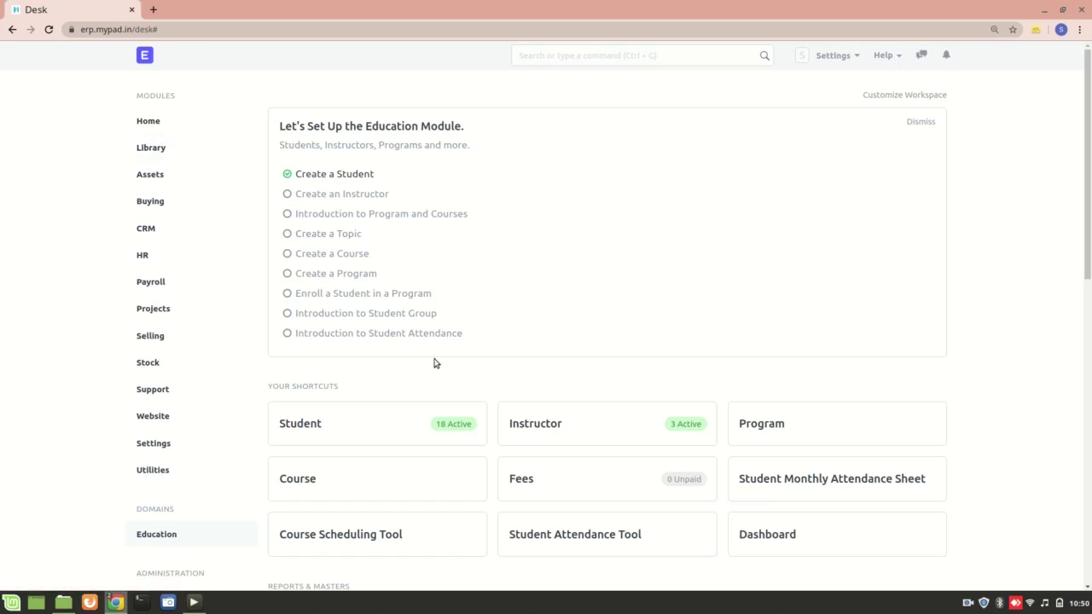
Open the Job Applicant list in the HR module and review the fields of a new Job Applicant form.
scroll(451, 419, "down", 3)
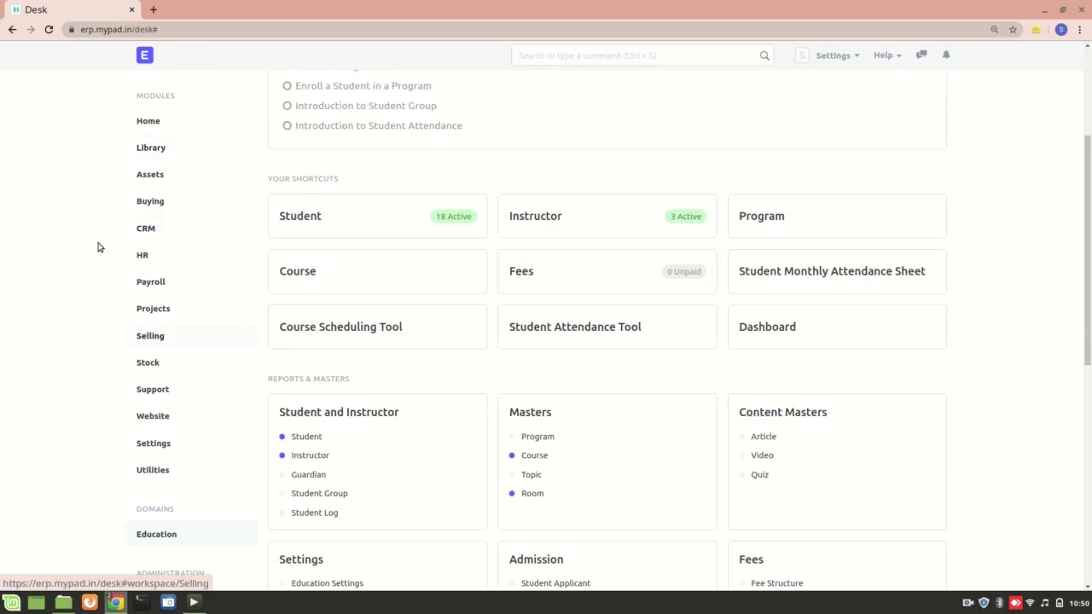
left_click(146, 258)
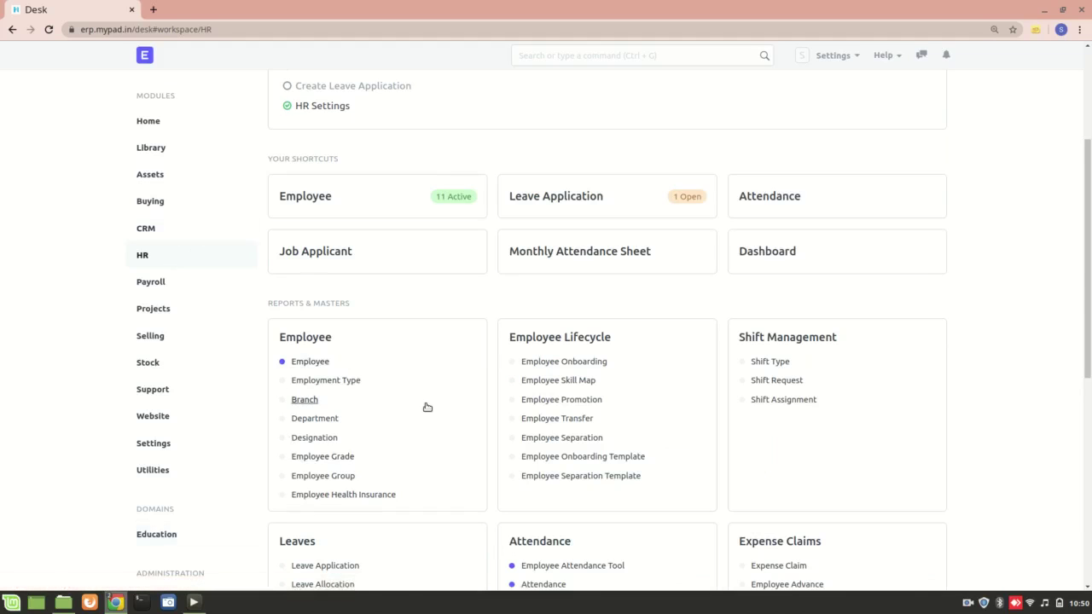
scroll(427, 407, "down", 5)
left_click(546, 460)
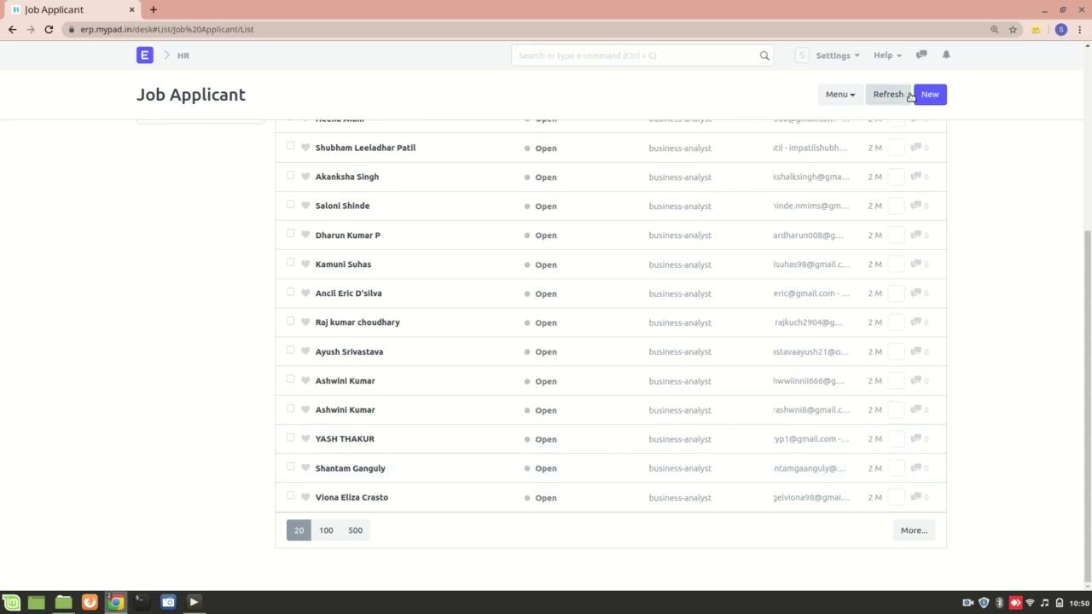
left_click(926, 94)
scroll(512, 318, "down", 3)
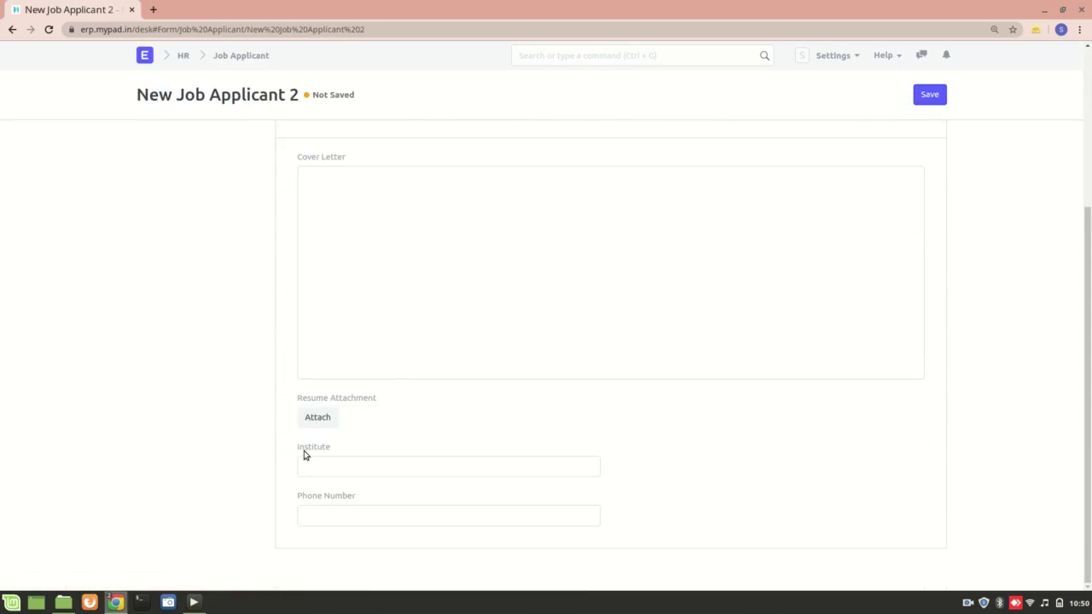
scroll(404, 244, "up", 3)
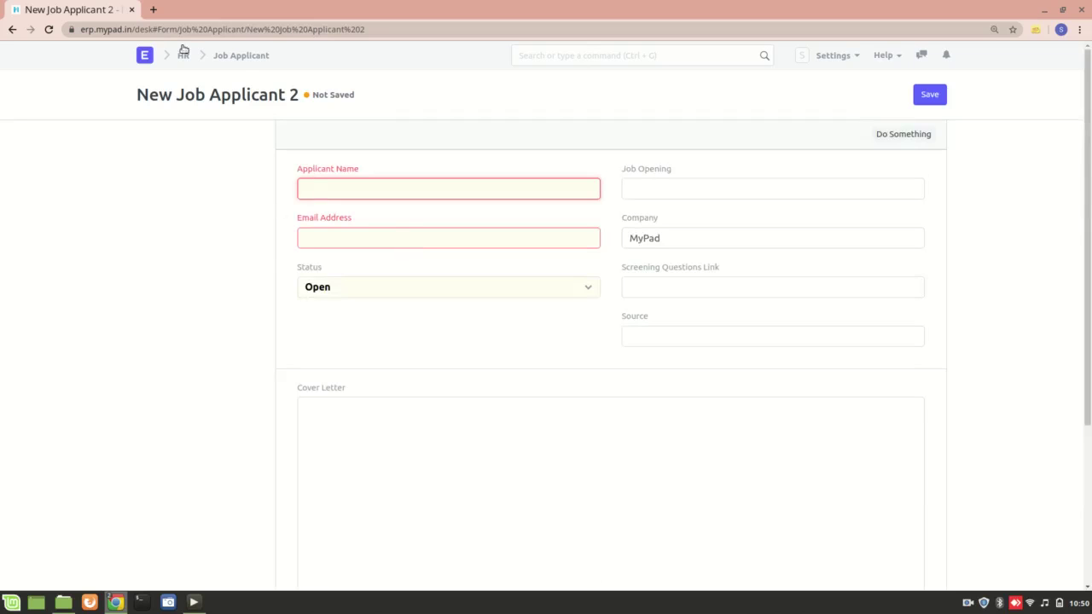
Search the desk for the DocType list and start a new DocType named Certification in the HR module.
left_click(140, 60)
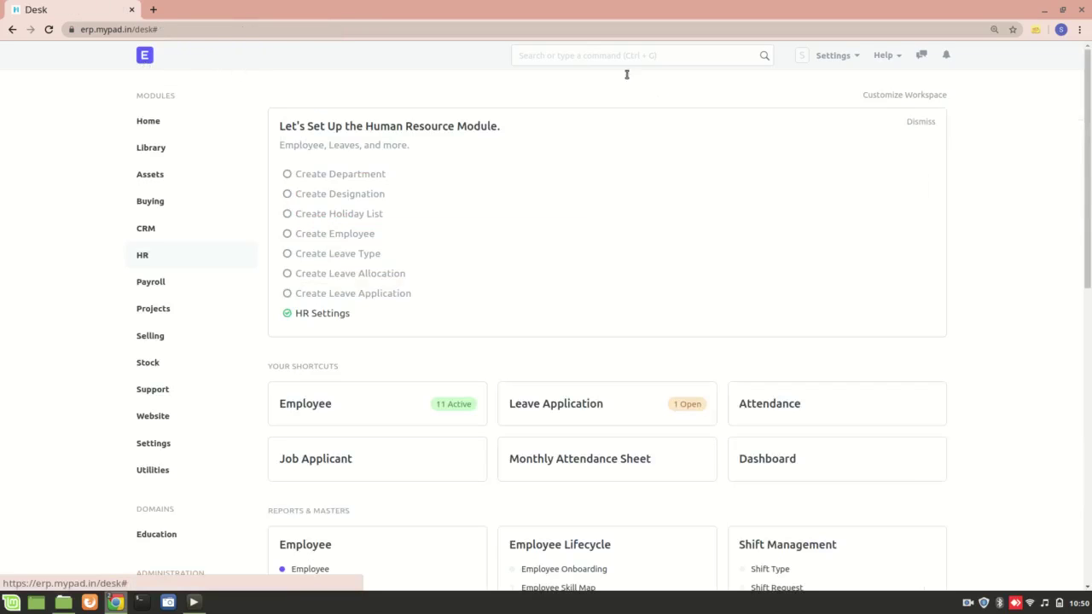
left_click(717, 55)
type("docty")
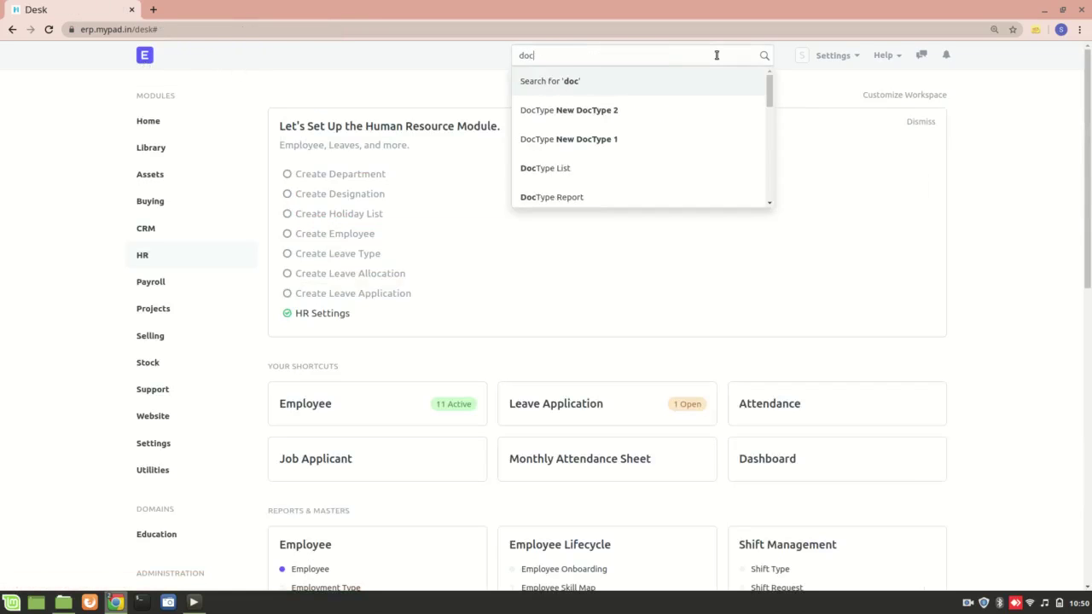
left_click(707, 167)
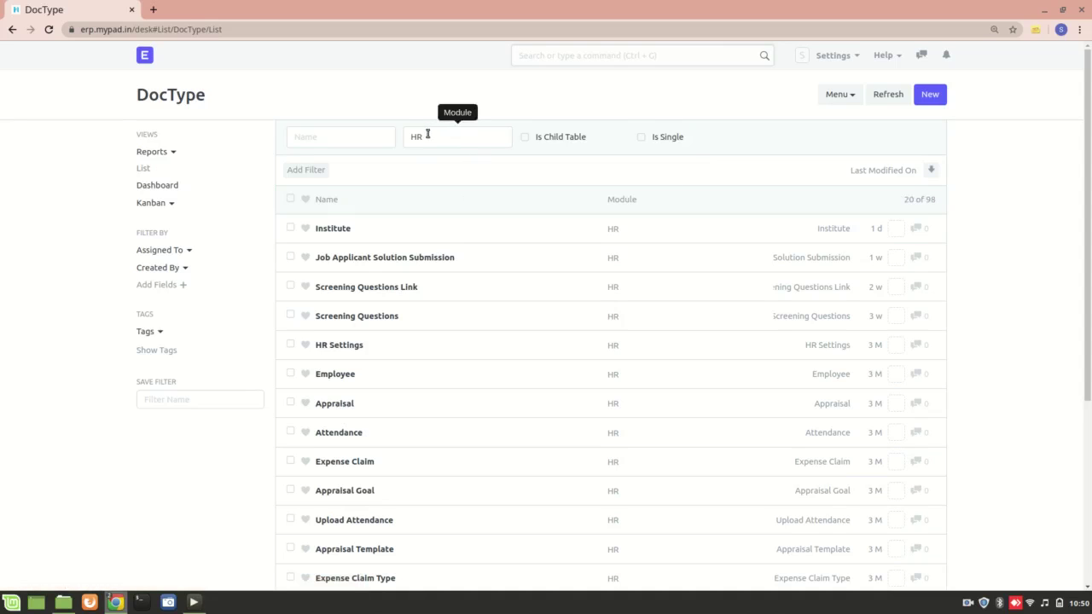
left_click(928, 93)
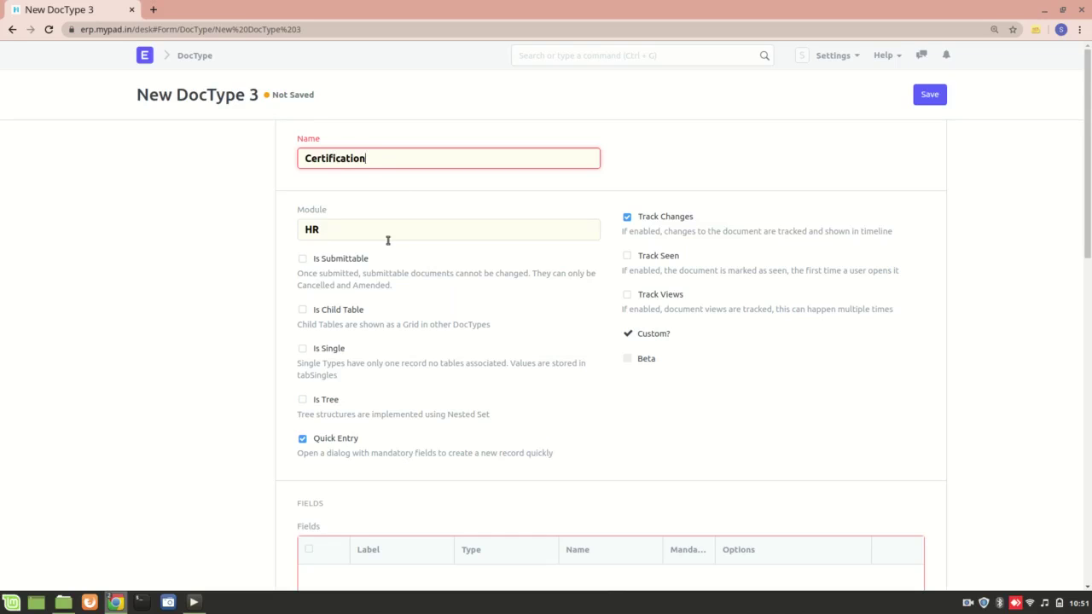
Turn on Is Child Table for the Certification DocType to compare its options, and turn it off again.
scroll(349, 321, "down", 2)
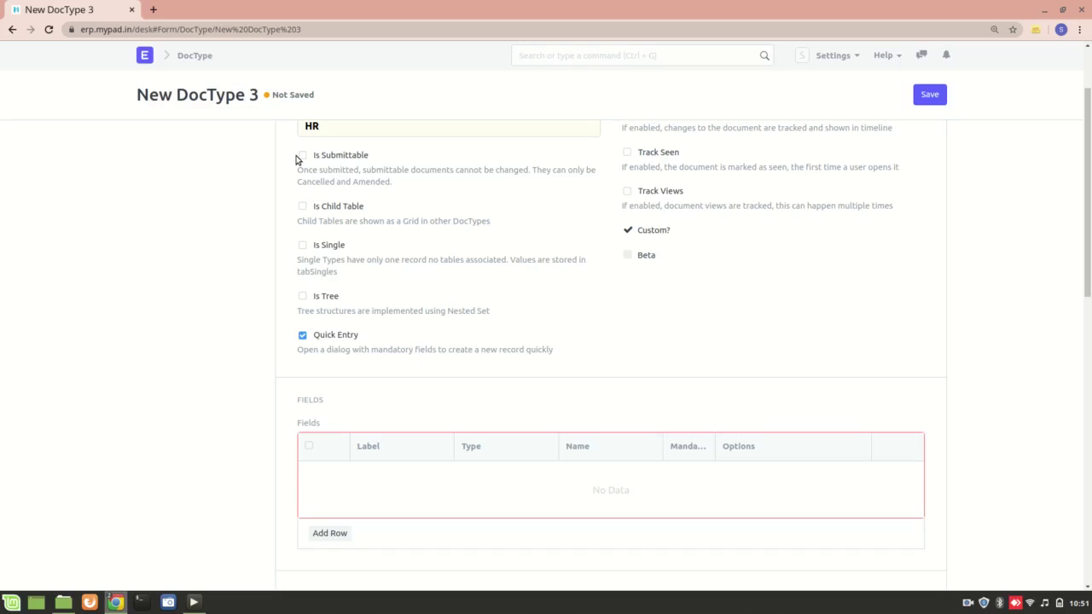
left_click(303, 208)
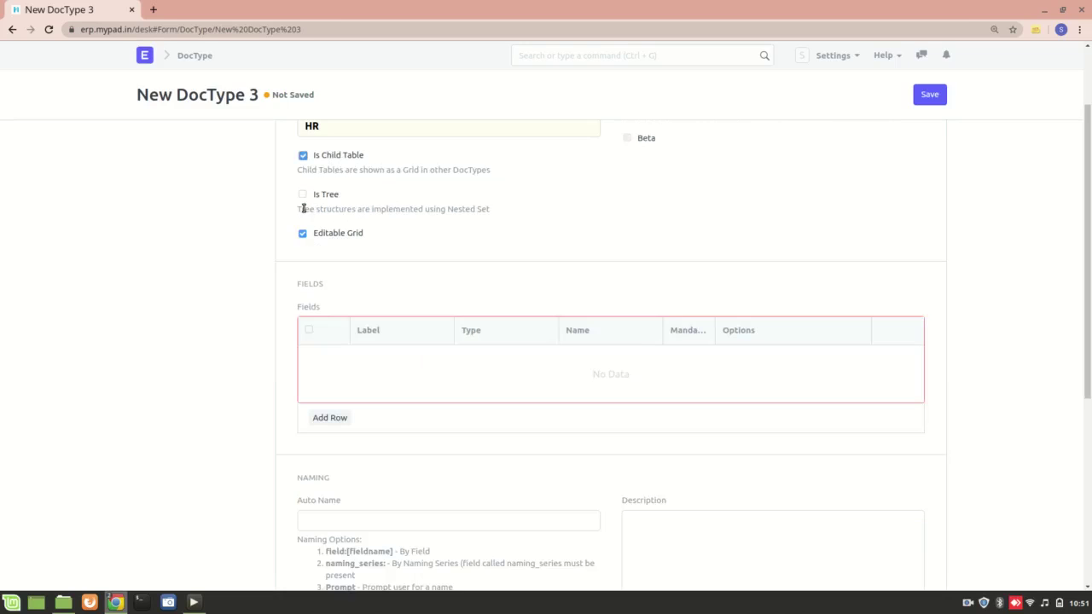
scroll(386, 207, "up", 2)
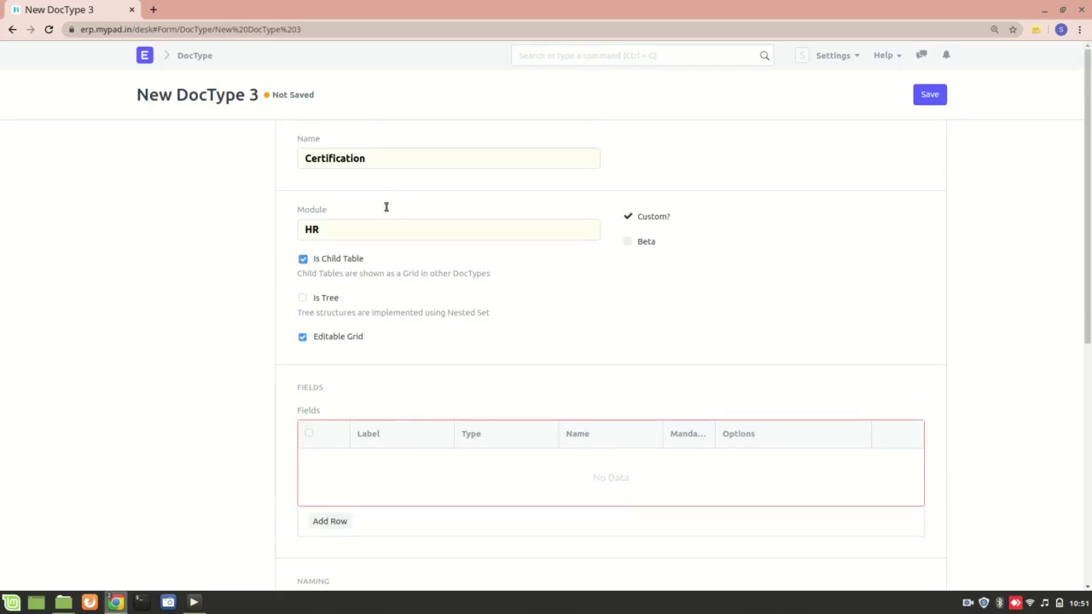
left_click(303, 259)
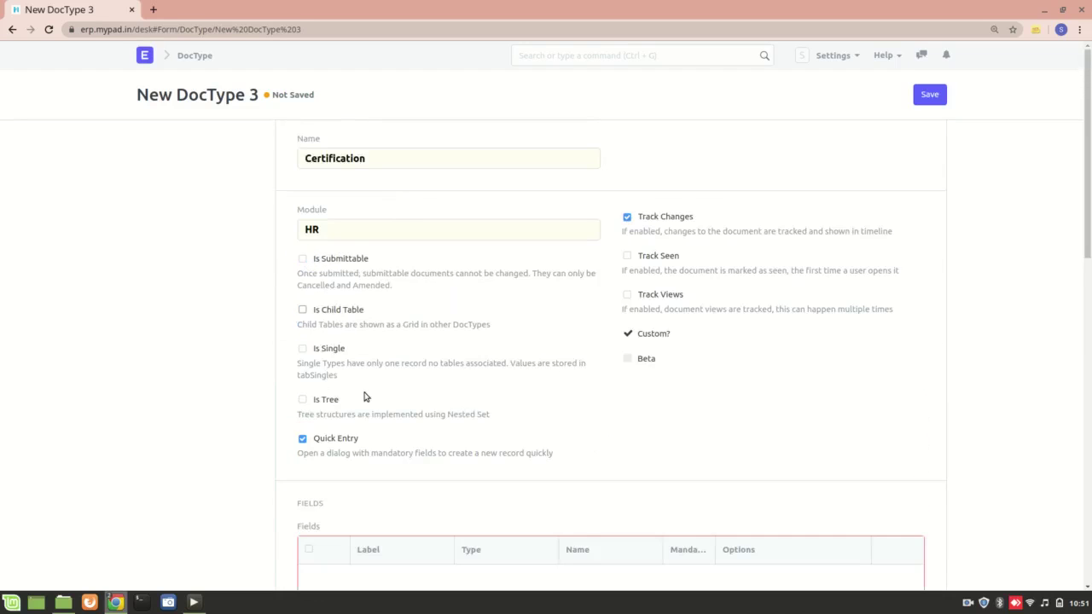
scroll(364, 397, "down", 2)
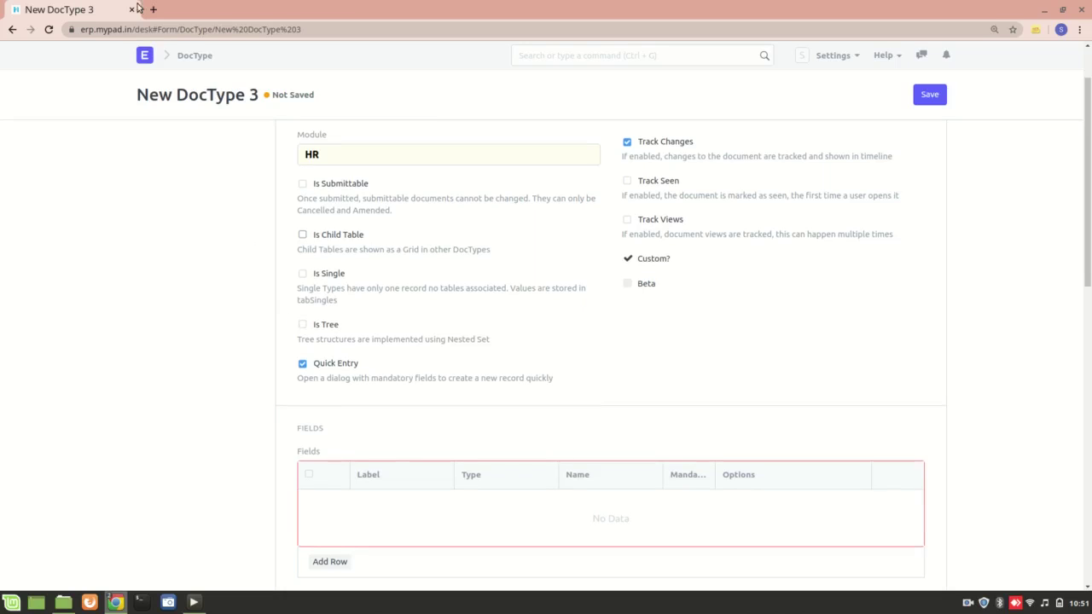
Duplicate the browser tab, examine the HR Department tree in the copy as a tree example, and return to the DocType form.
right_click(88, 7)
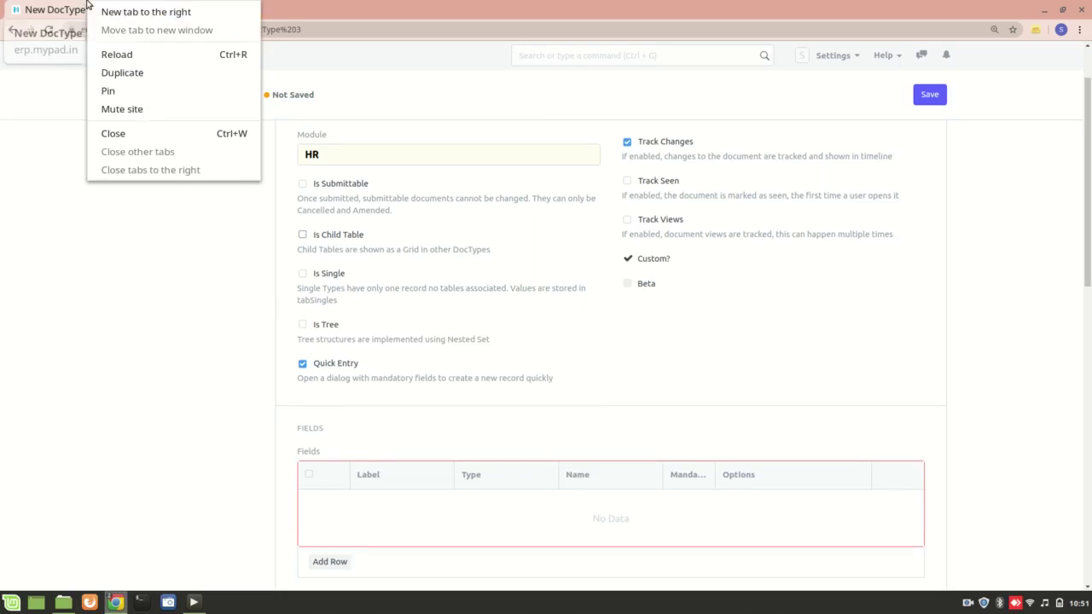
left_click(120, 74)
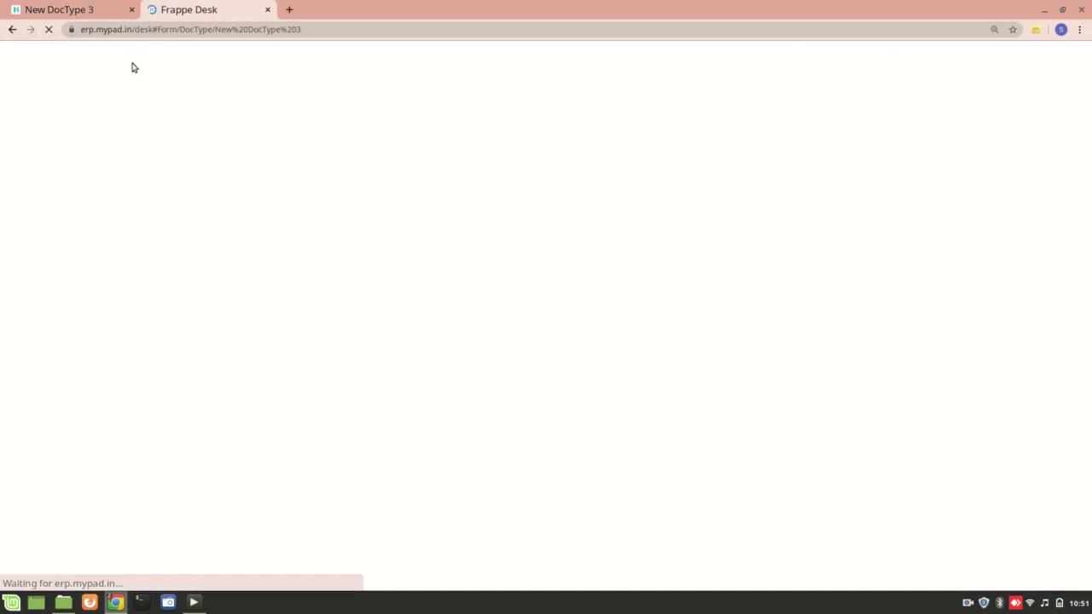
left_click(152, 62)
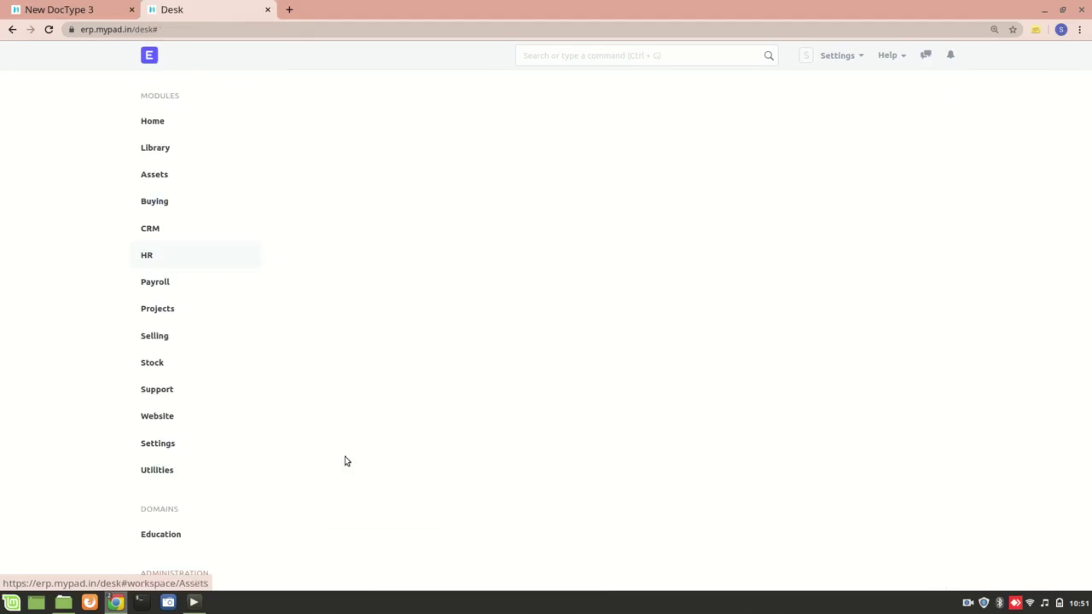
scroll(441, 438, "down", 5)
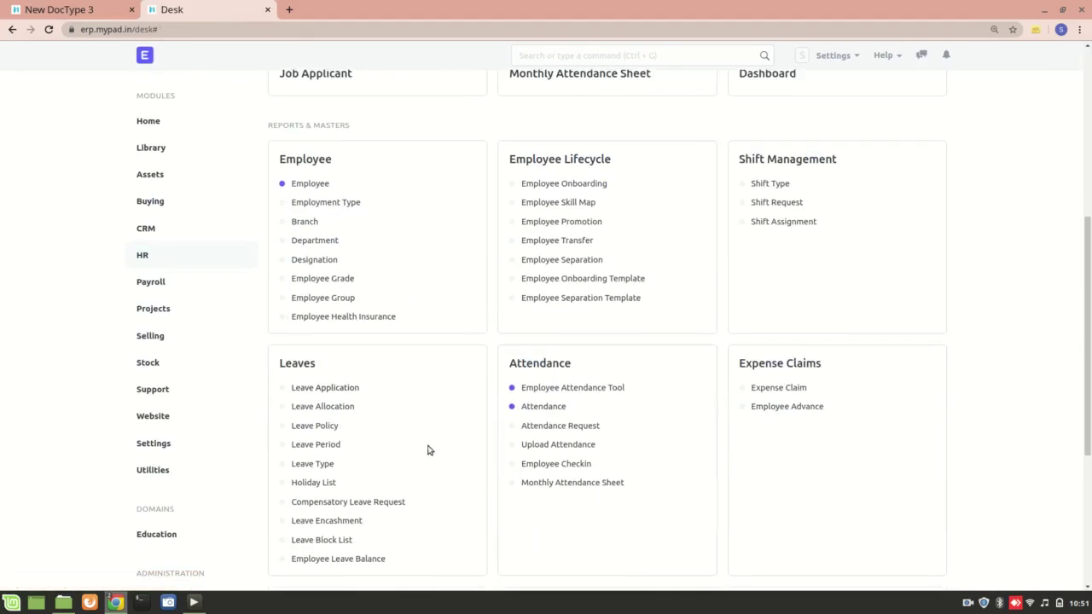
left_click(323, 241)
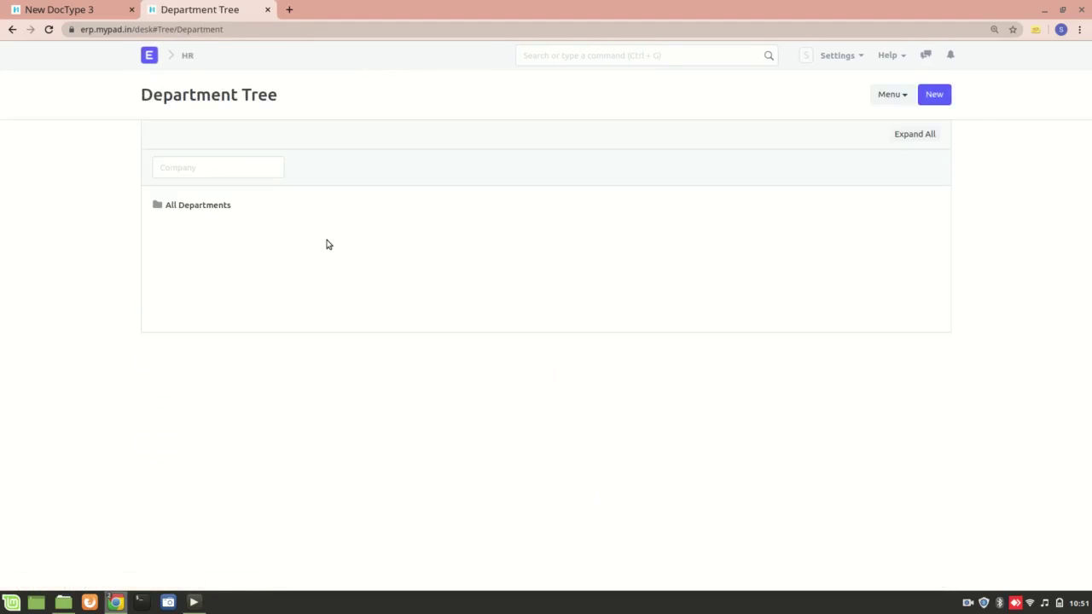
scroll(164, 408, "down", 3)
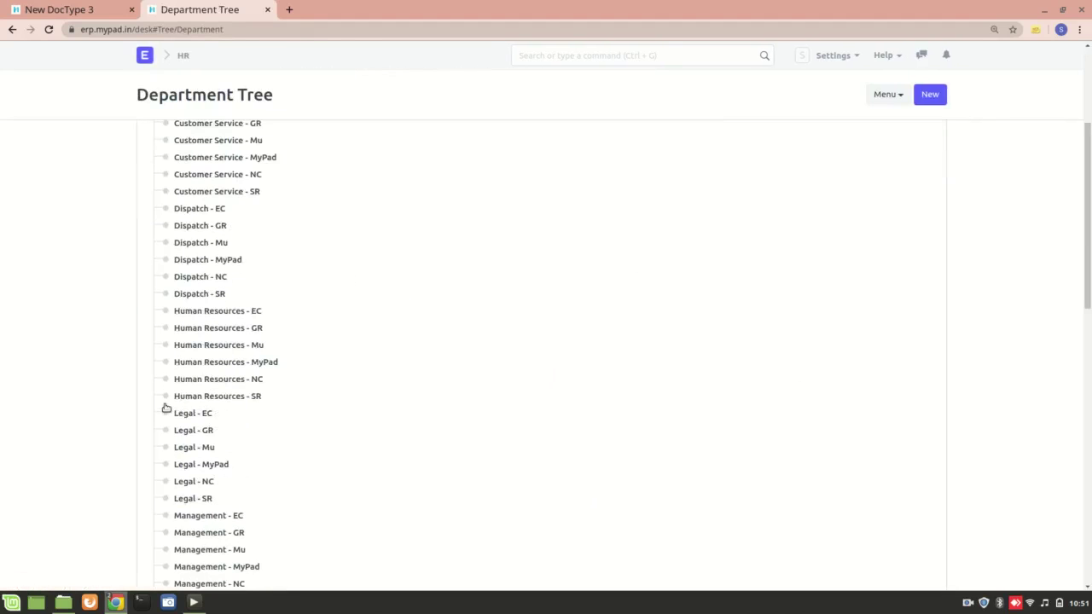
left_click(82, 9)
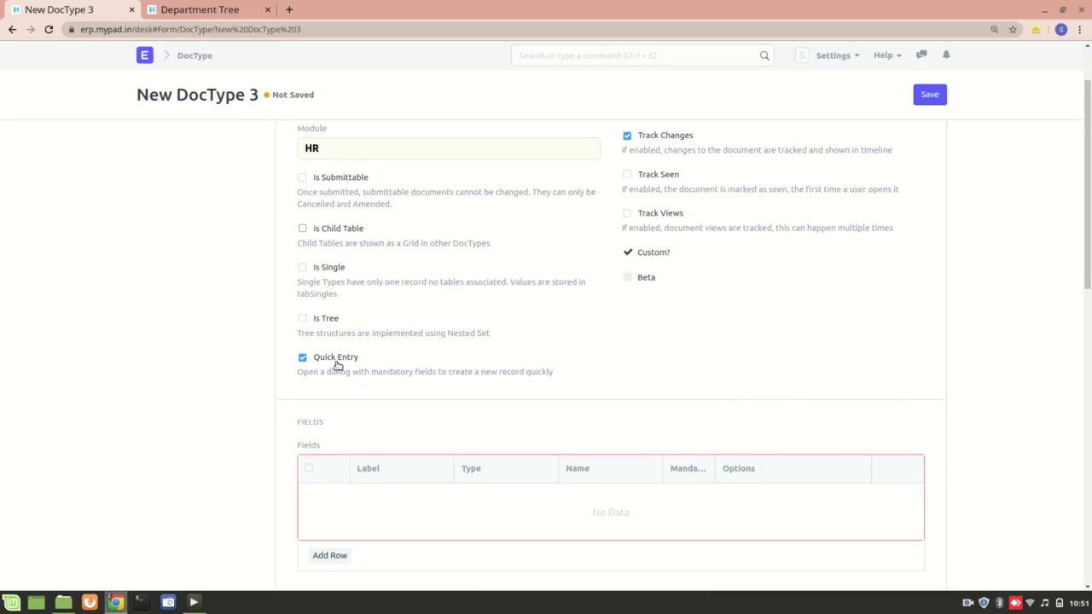
Open the quick entry form for a new product from the Selling module to examine it, and return to the DocType form.
left_click(195, 9)
left_click(142, 55)
scroll(316, 419, "down", 3)
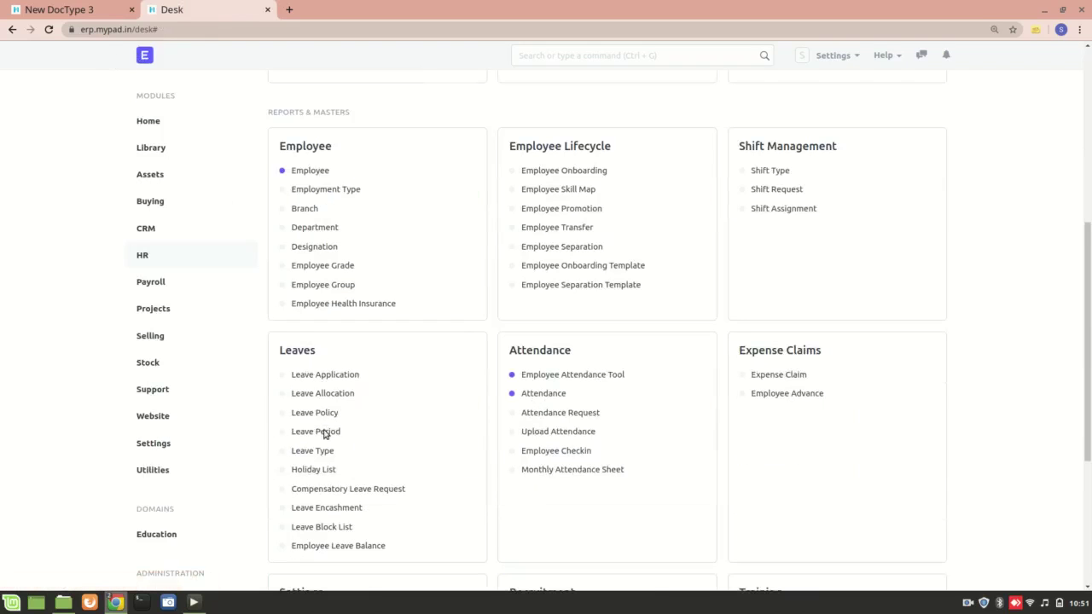
scroll(355, 373, "up", 1)
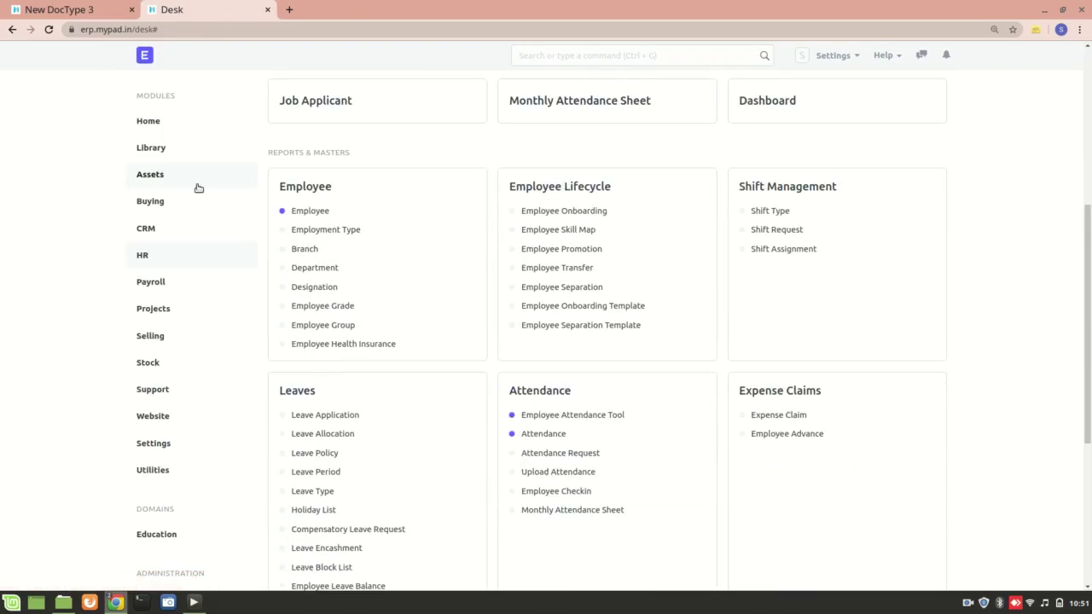
left_click(198, 334)
left_click(344, 383)
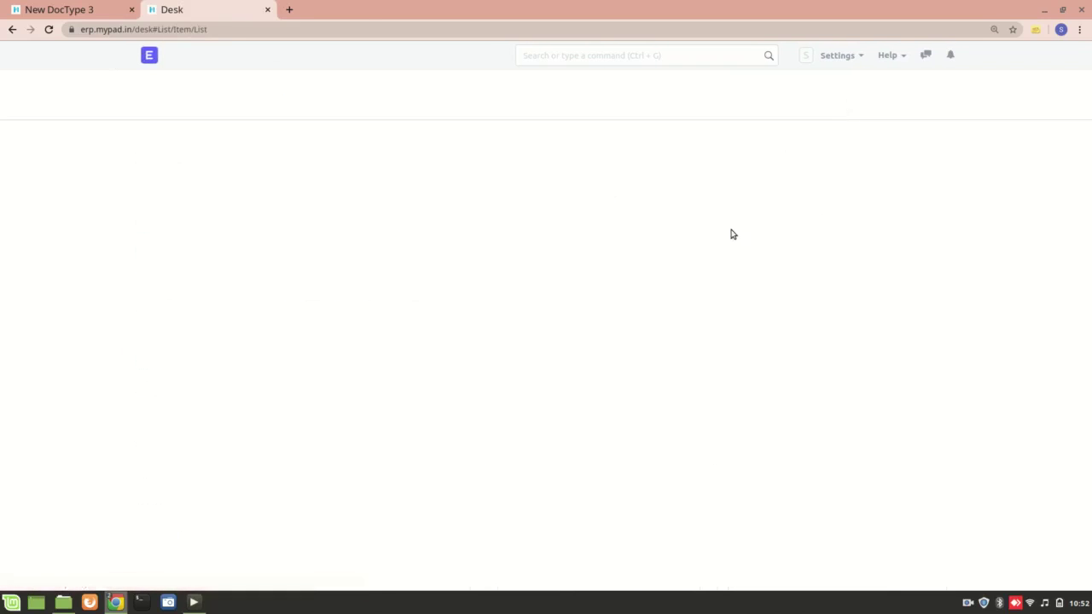
left_click(925, 94)
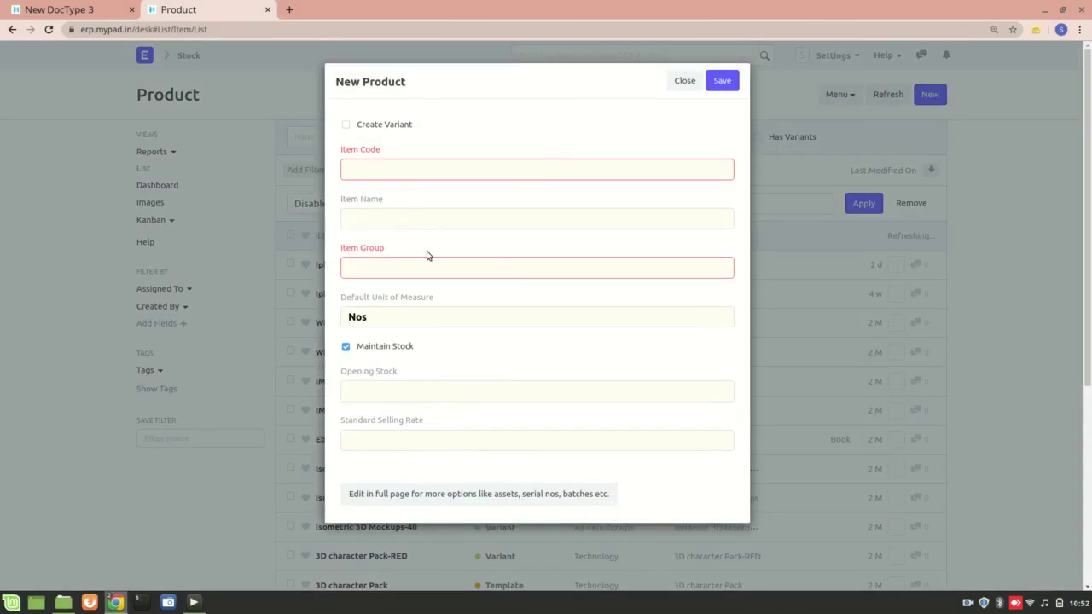
left_click(13, 6)
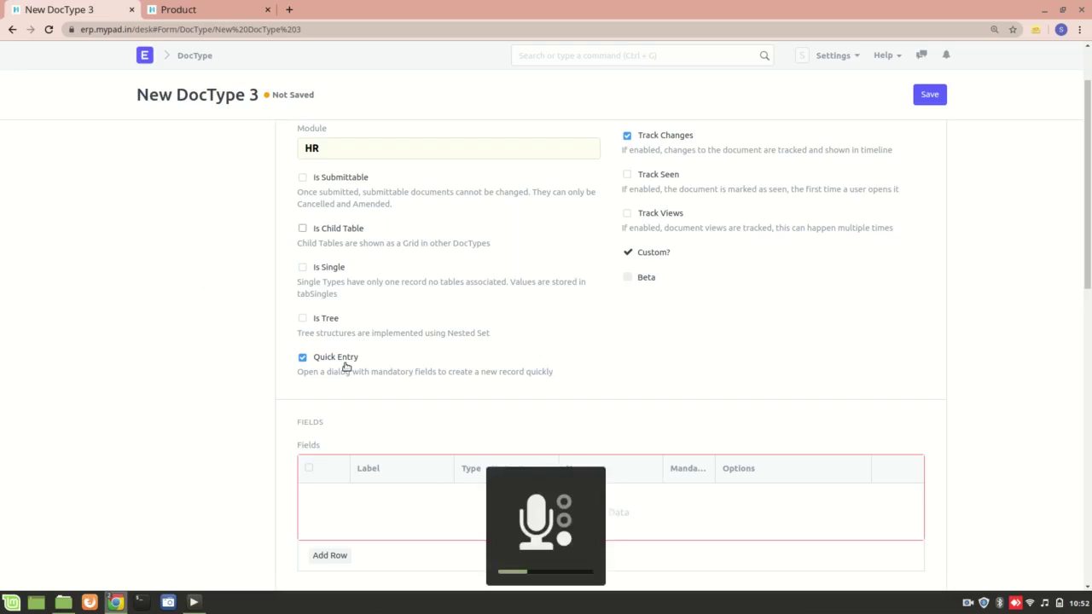
scroll(778, 282, "up", 2)
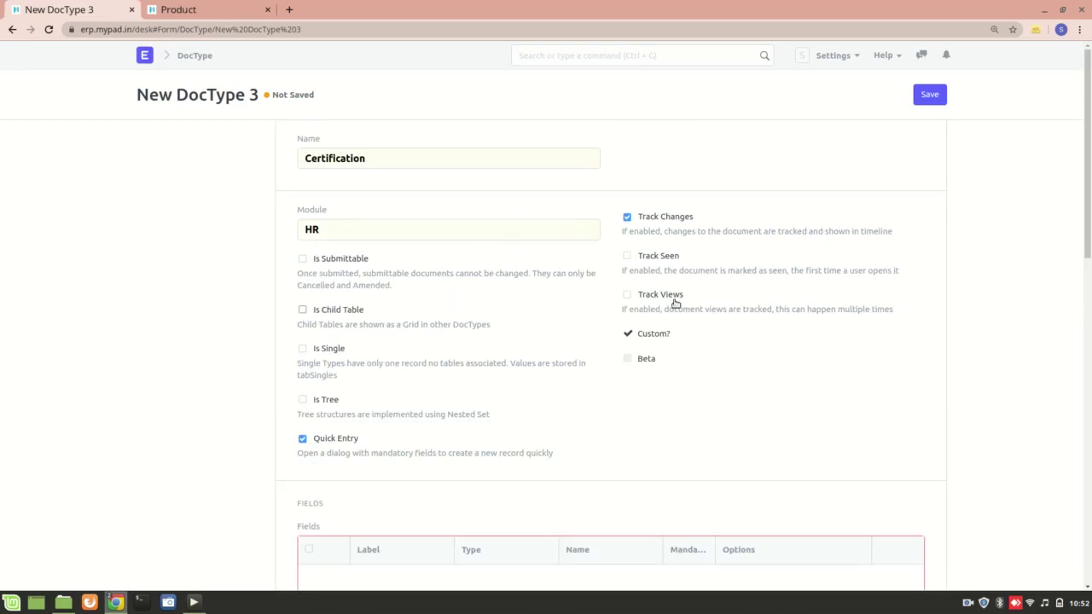
Close the New Product form, examine the change history of the Iphone 12 product, and return to the DocType form.
left_click(218, 5)
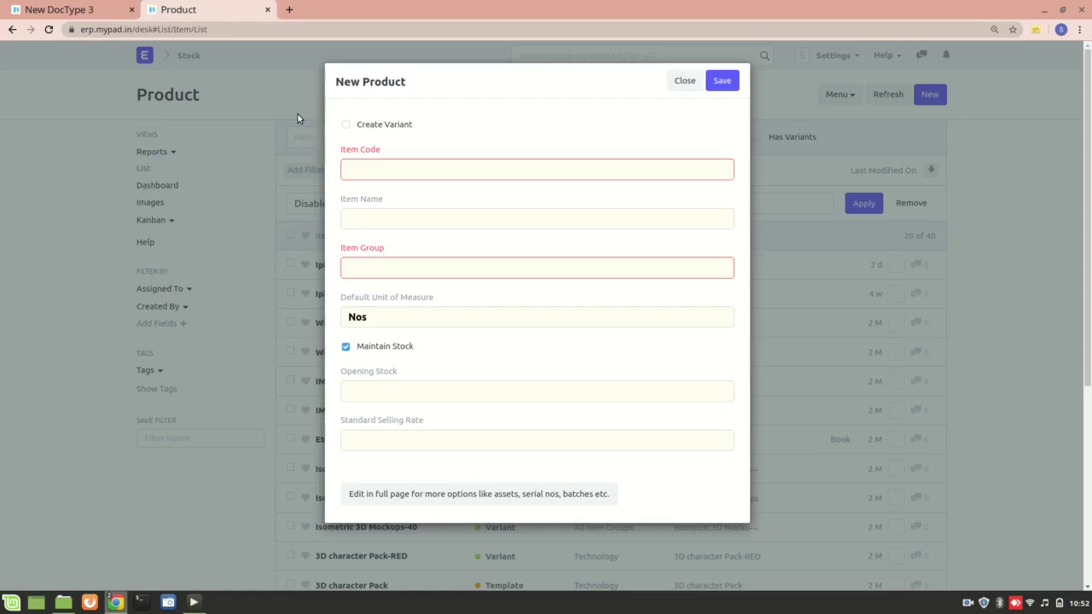
left_click(683, 82)
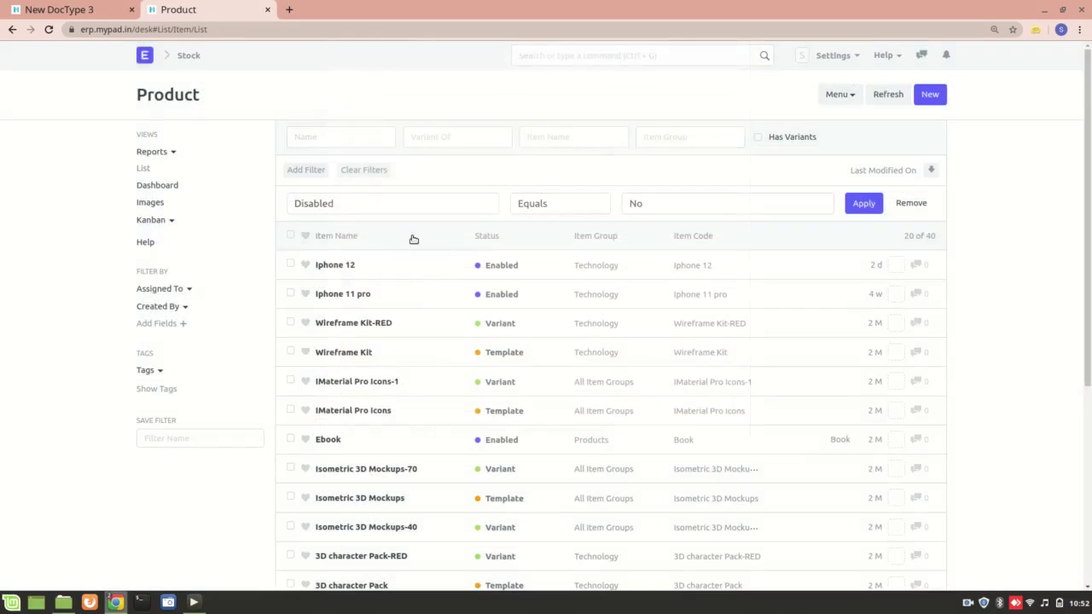
left_click(329, 264)
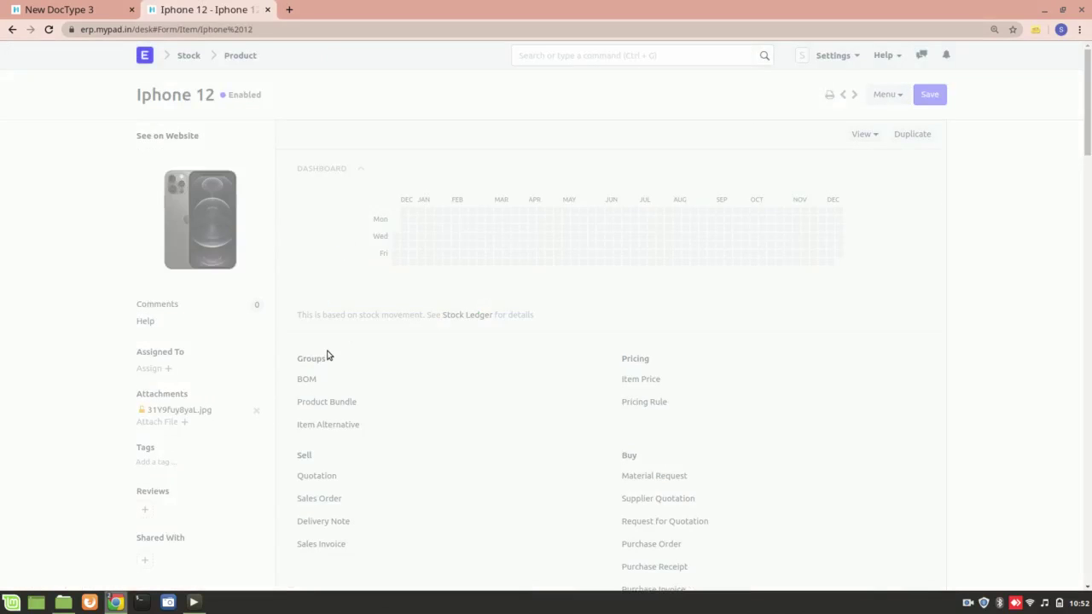
scroll(327, 355, "down", 20)
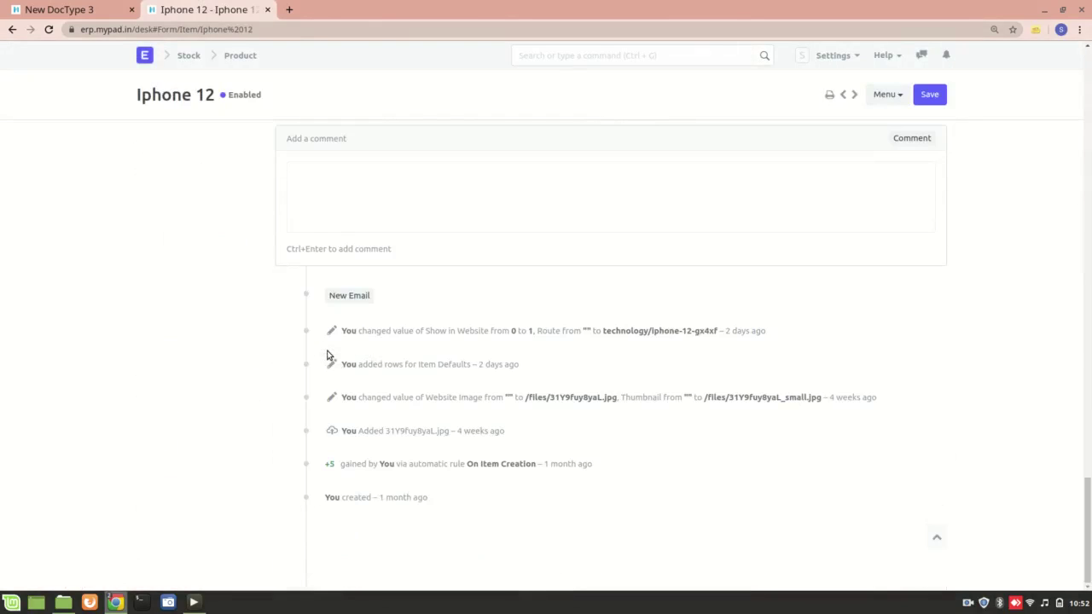
scroll(273, 324, "up", 5)
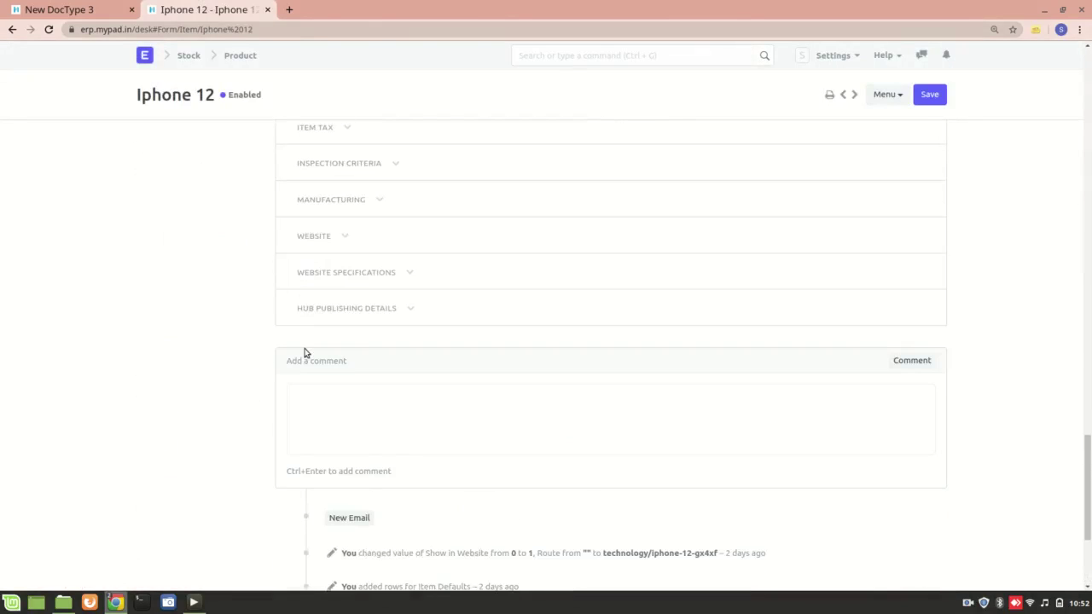
scroll(305, 353, "down", 5)
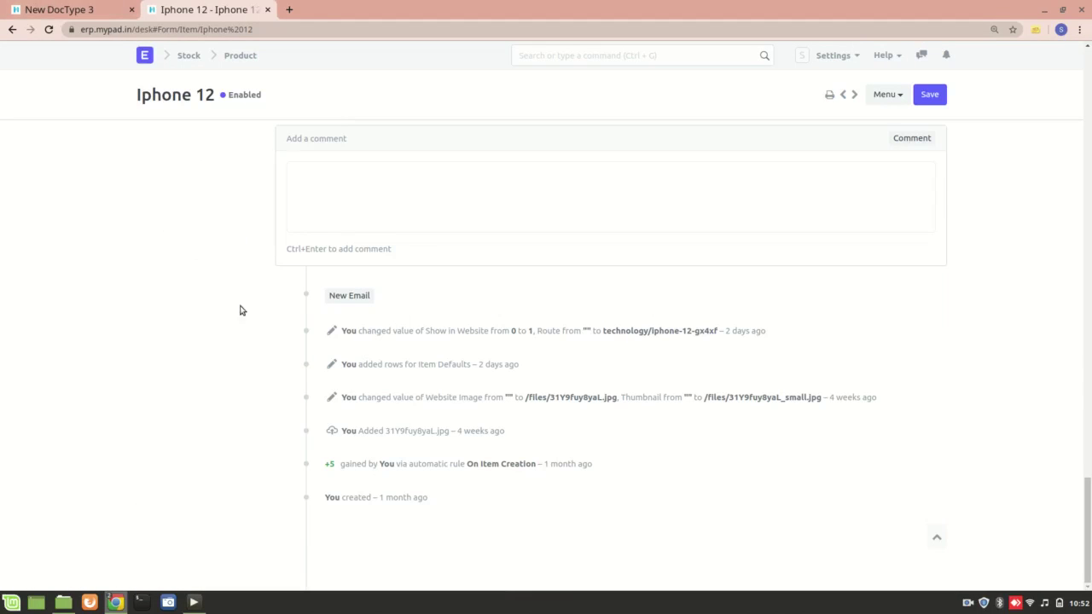
left_click(55, 8)
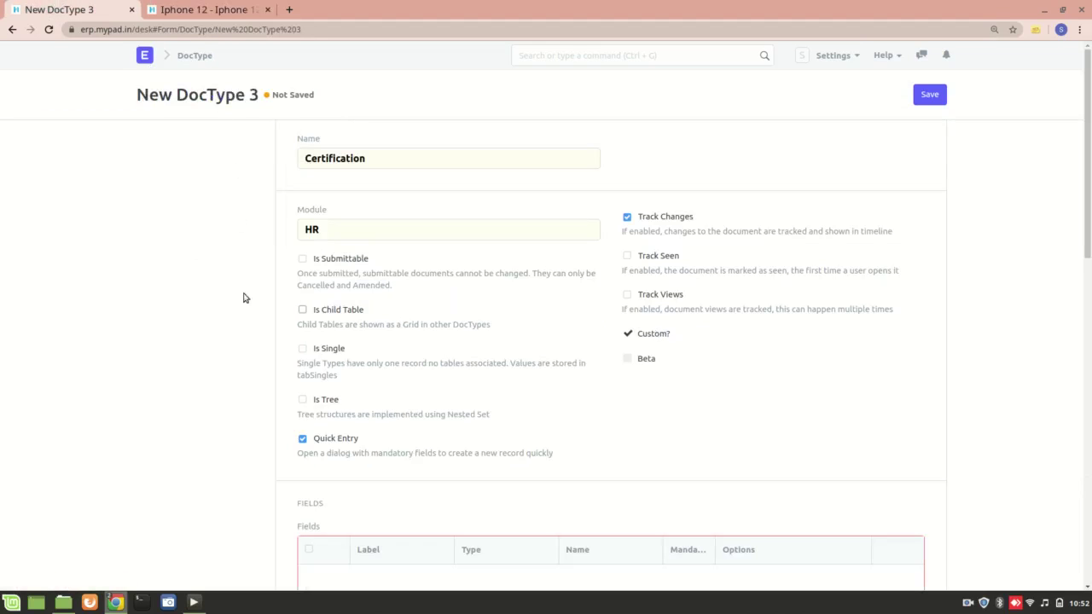
scroll(247, 324, "down", 2)
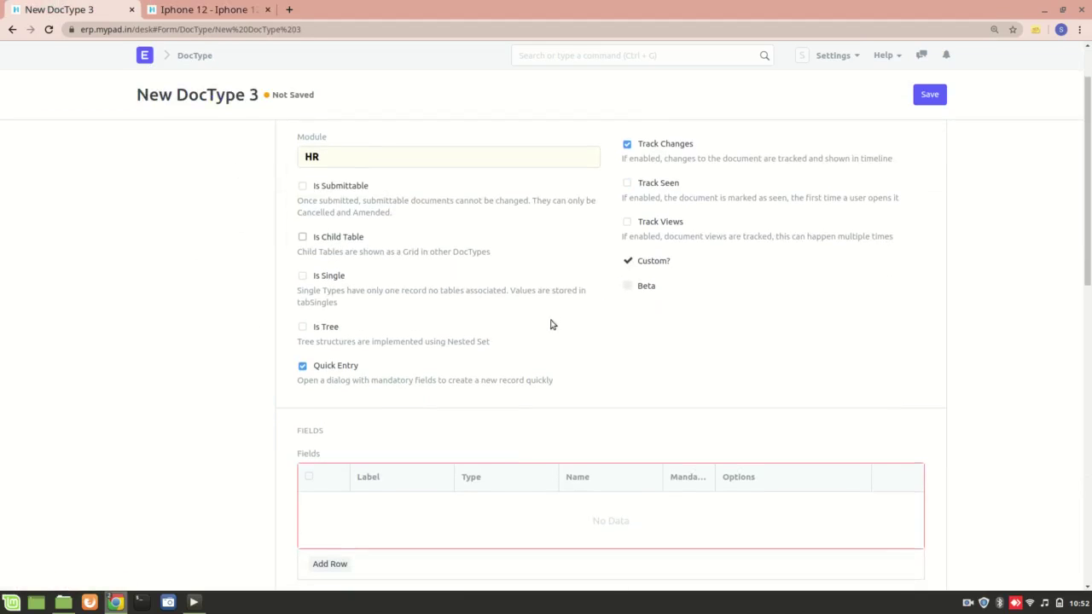
Add a mandatory Data field labelled Certification Name to the DocType's fields.
scroll(458, 309, "up", 1)
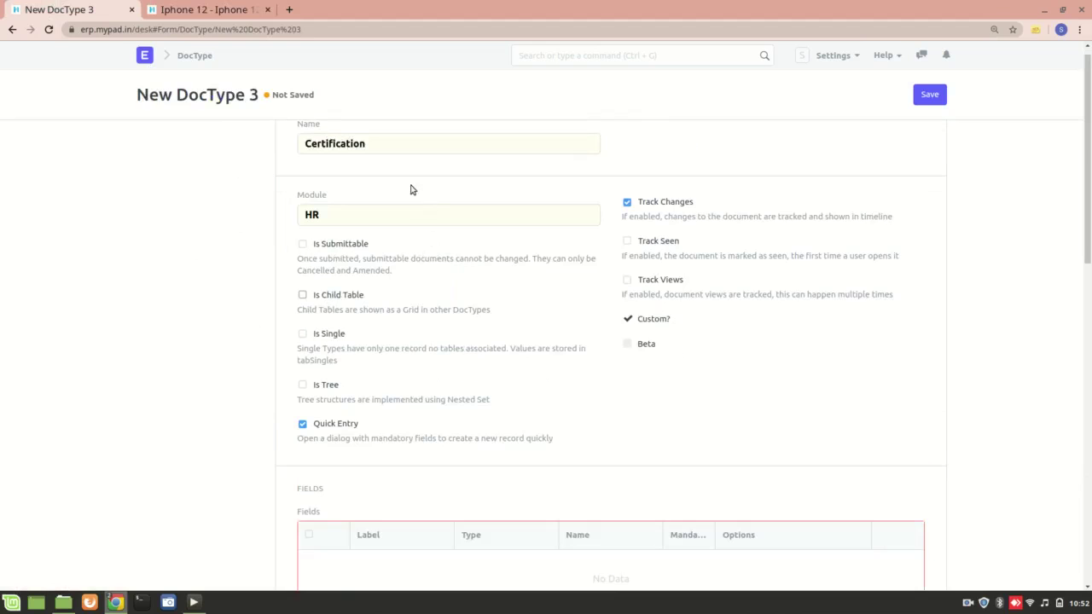
scroll(546, 429, "down", 1)
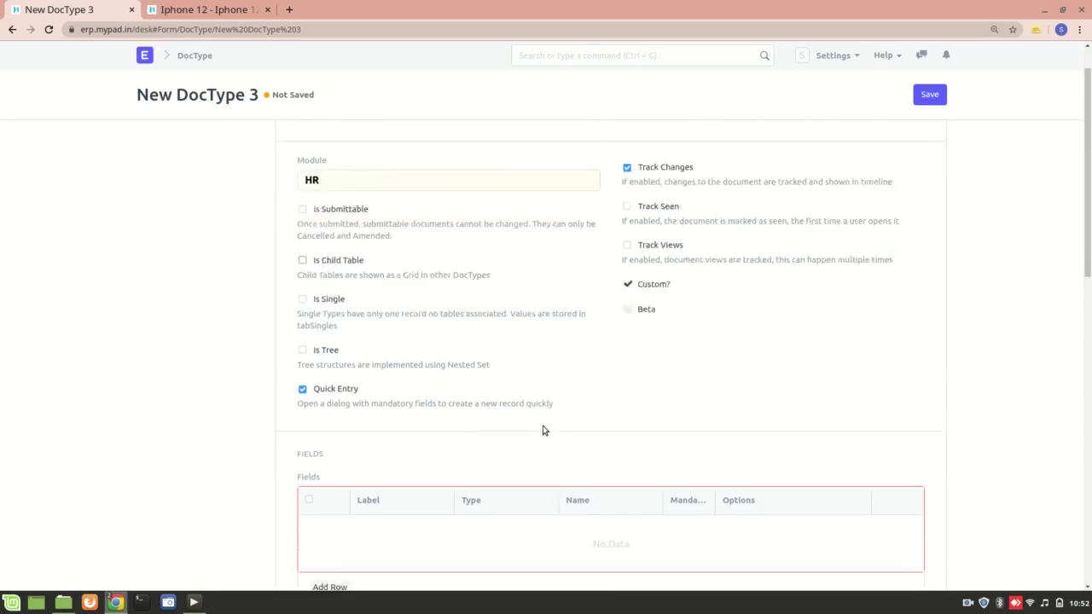
scroll(543, 429, "down", 2)
left_click(330, 522)
left_click(384, 179)
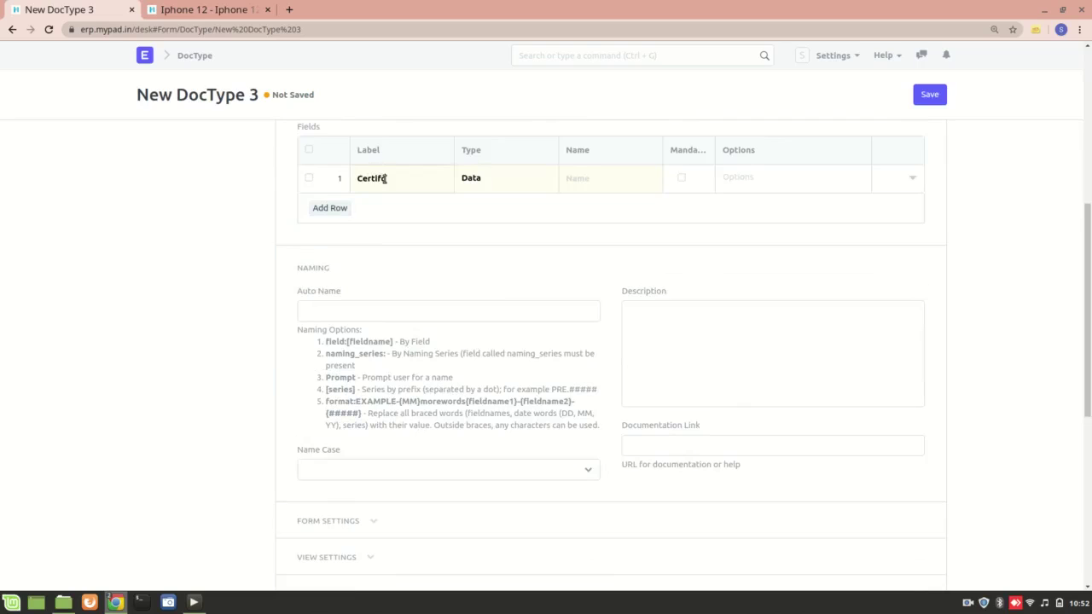
type("Certifation Name")
left_click(380, 179)
type("i")
Add a second field labelled Institute, of type Link, with Institute as its options value.
left_click(328, 211)
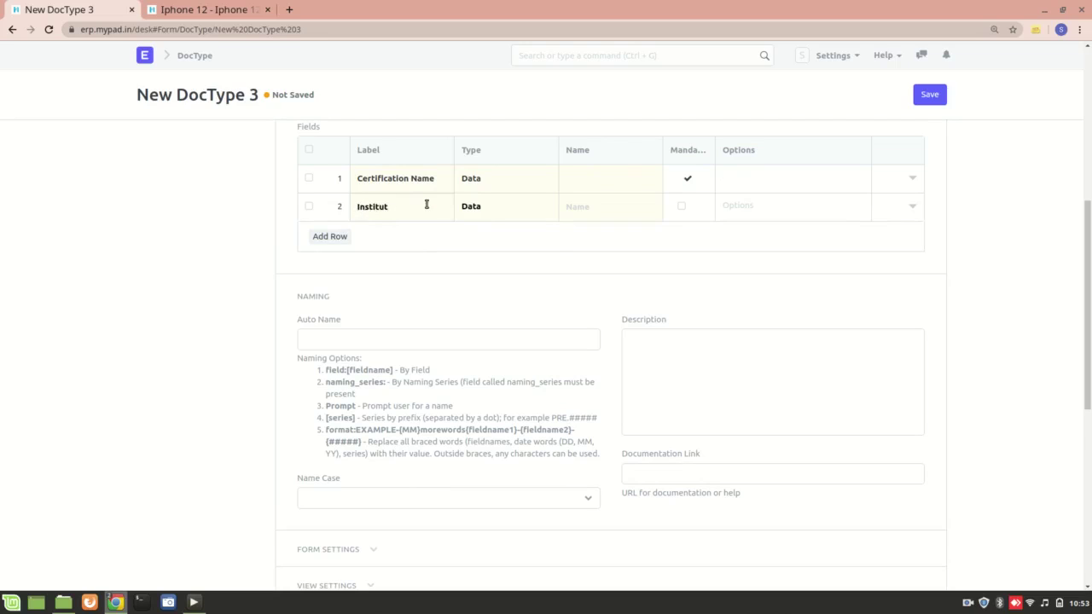
left_click(498, 209)
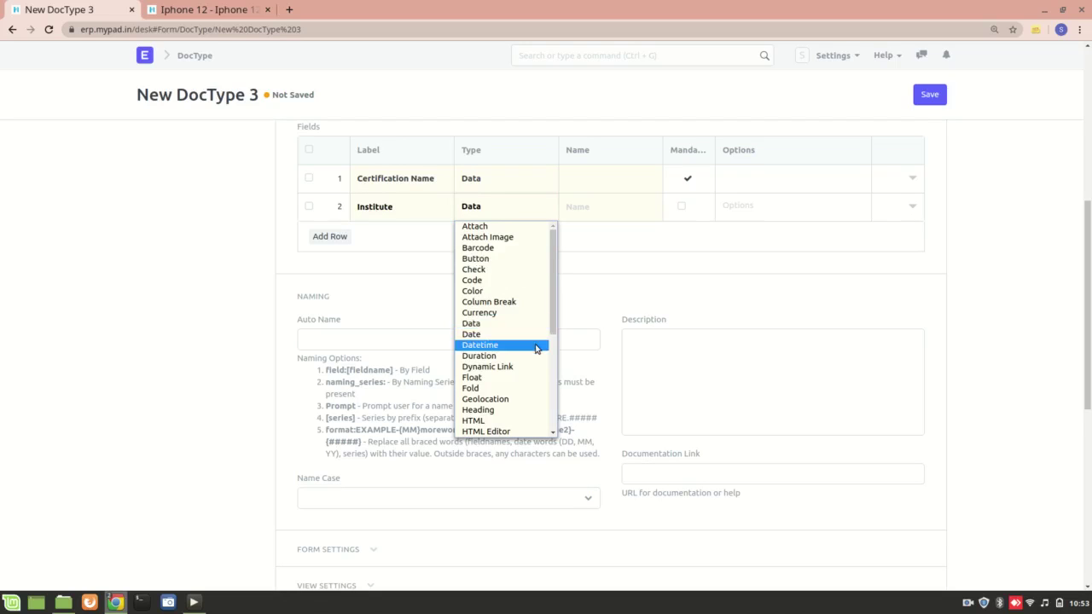
scroll(536, 348, "down", 5)
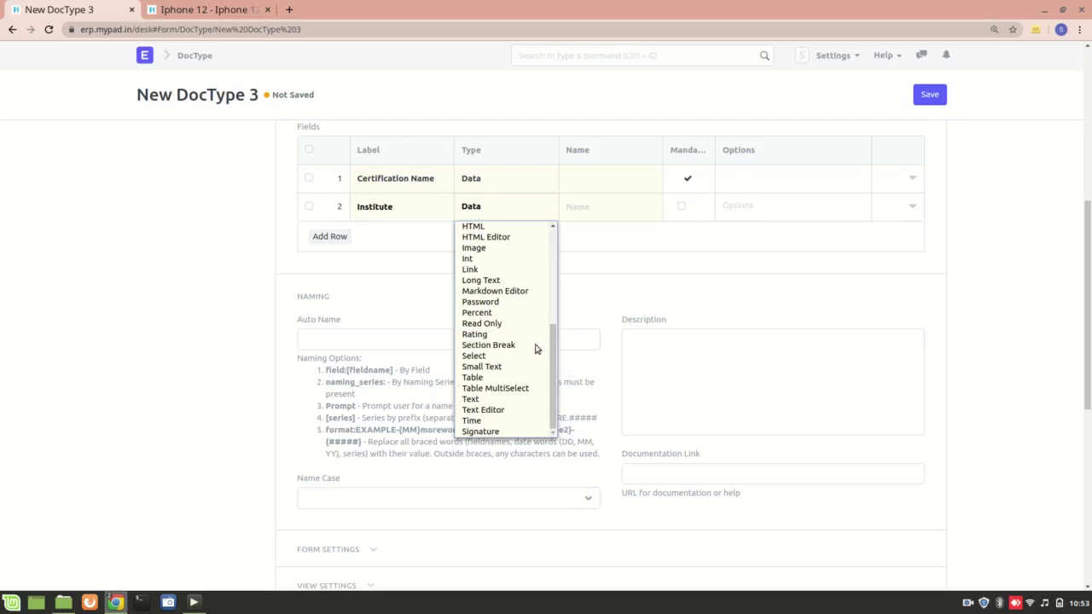
left_click(472, 269)
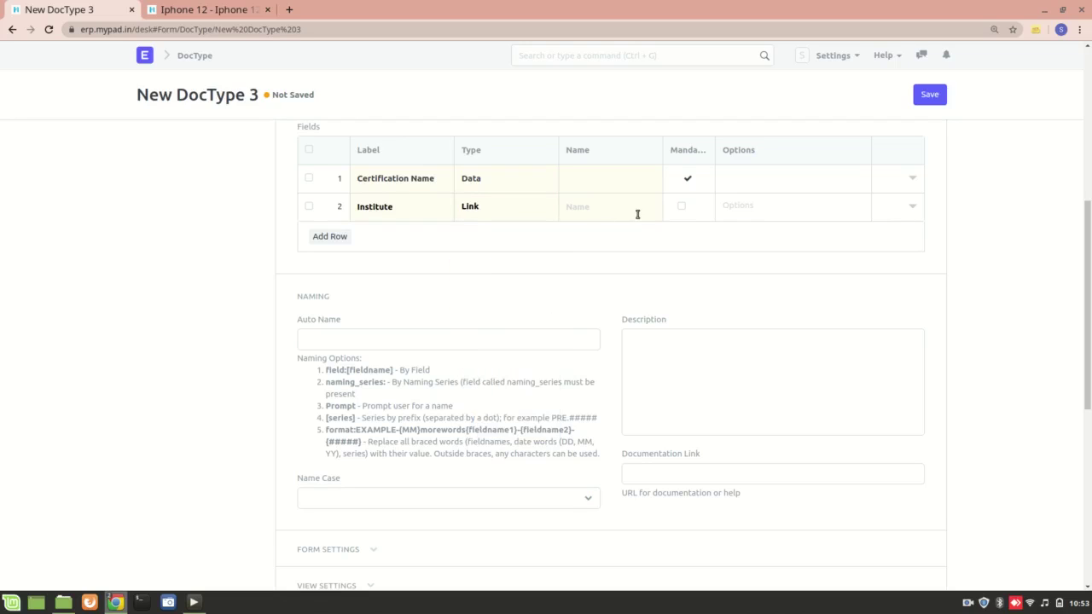
left_click(725, 204)
Add a third field labelled Start Date, set its type to Date, and append an empty fourth row.
left_click(329, 236)
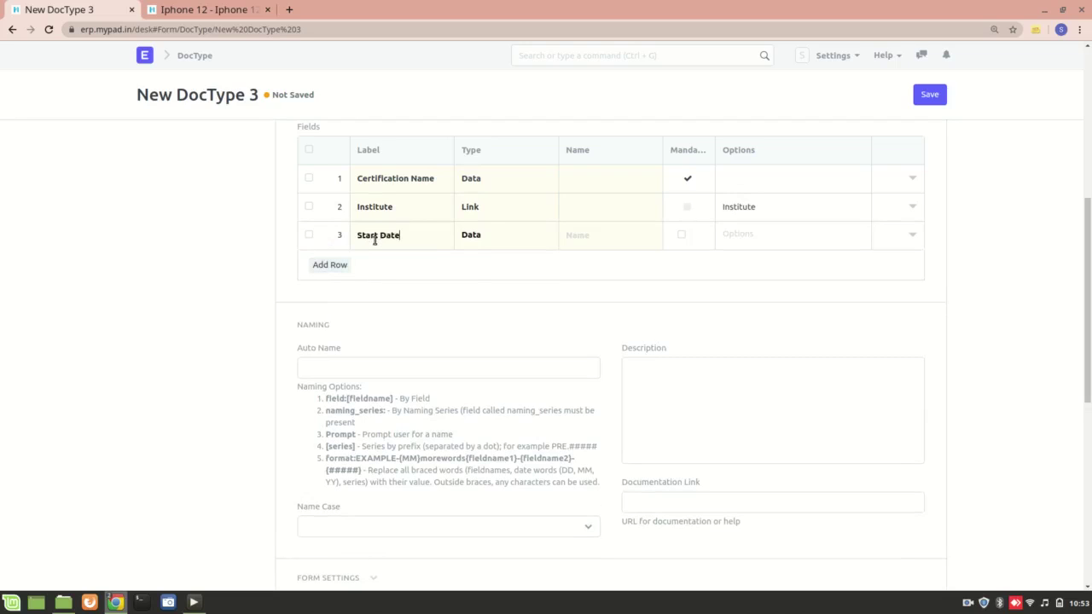
left_click(344, 267)
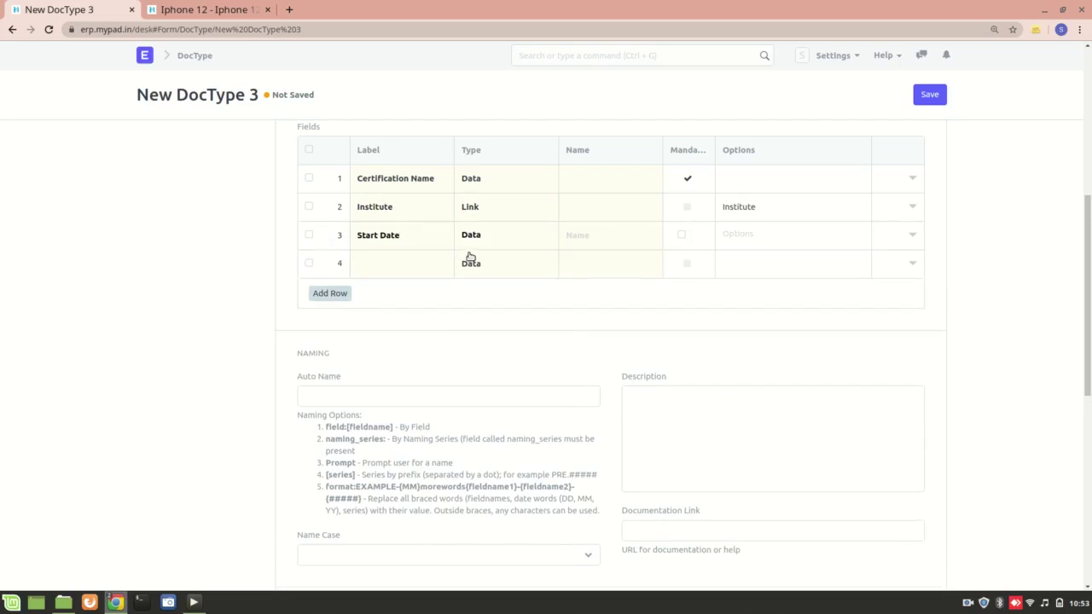
left_click(506, 242)
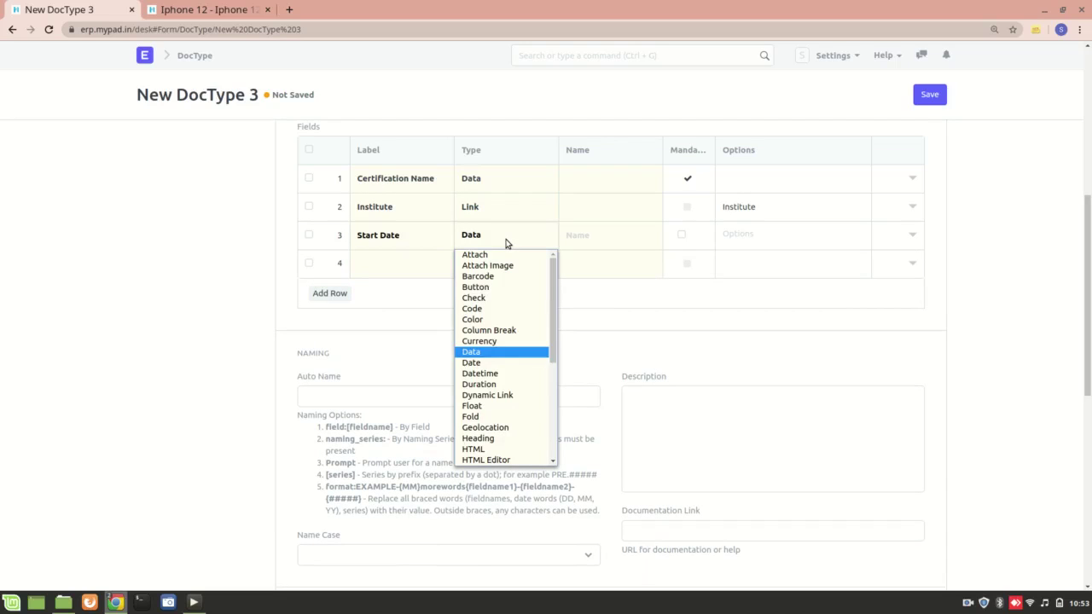
left_click(482, 363)
Label the fourth field End Date and set its type to Date.
left_click(350, 263)
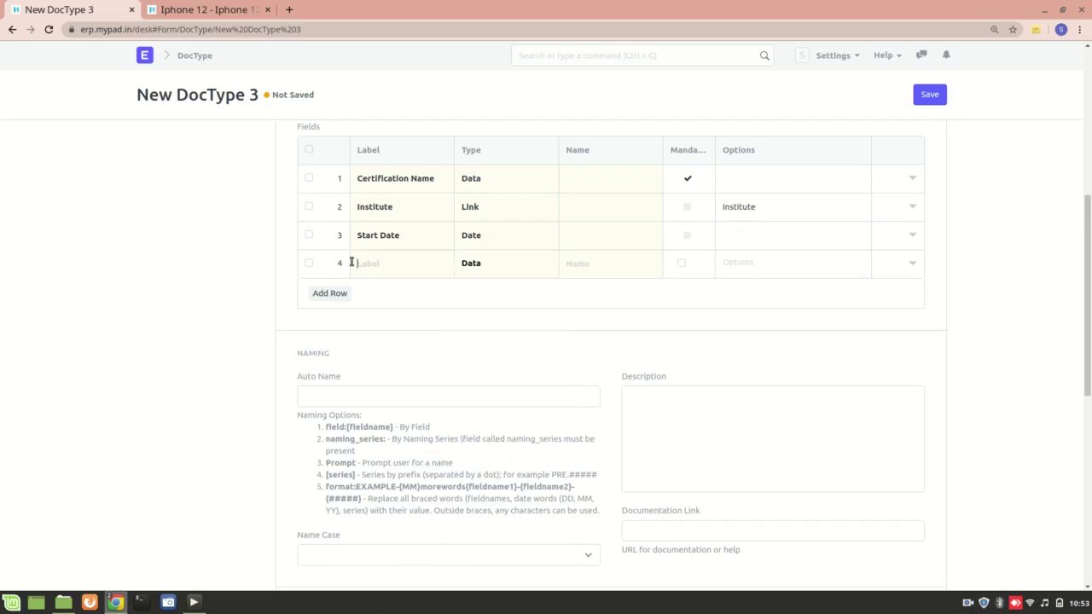
type("End Date")
left_click(492, 255)
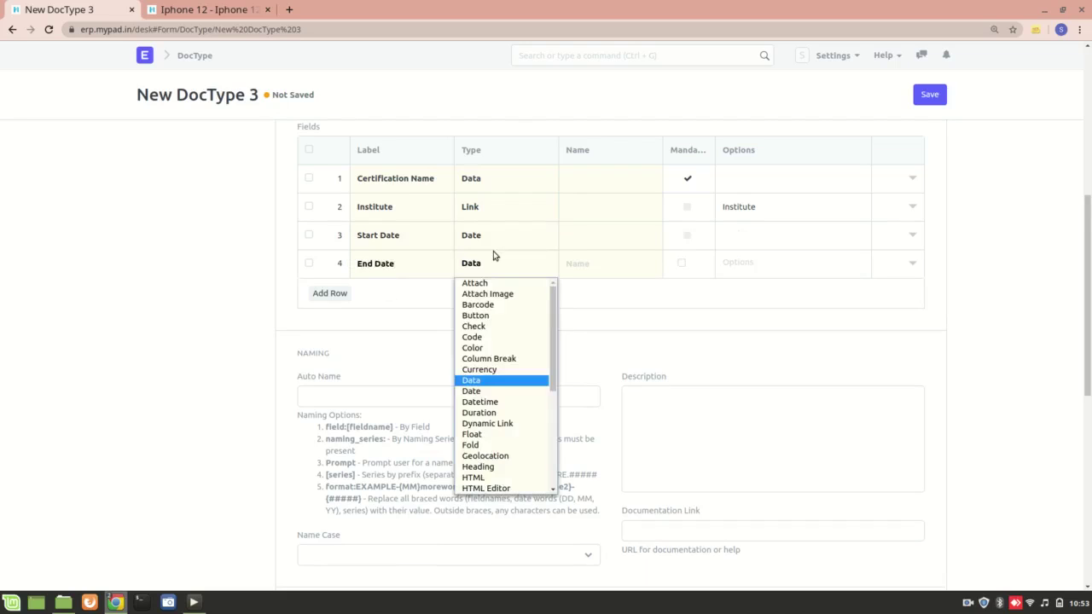
left_click(490, 390)
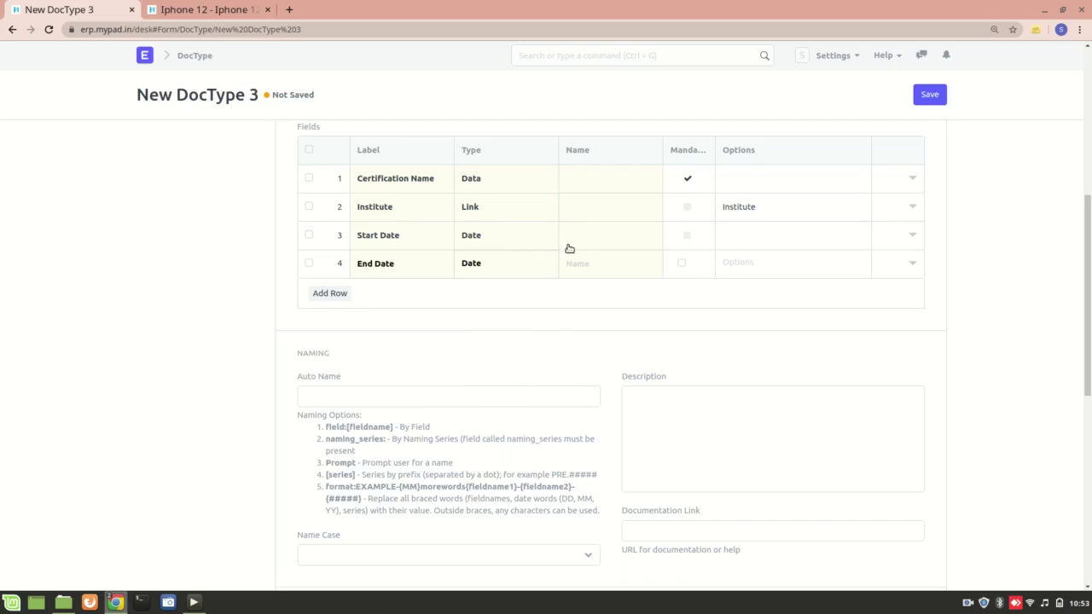
Try the "field:" naming option as the DocType's Auto Name, and clear the entry again.
scroll(677, 360, "down", 1)
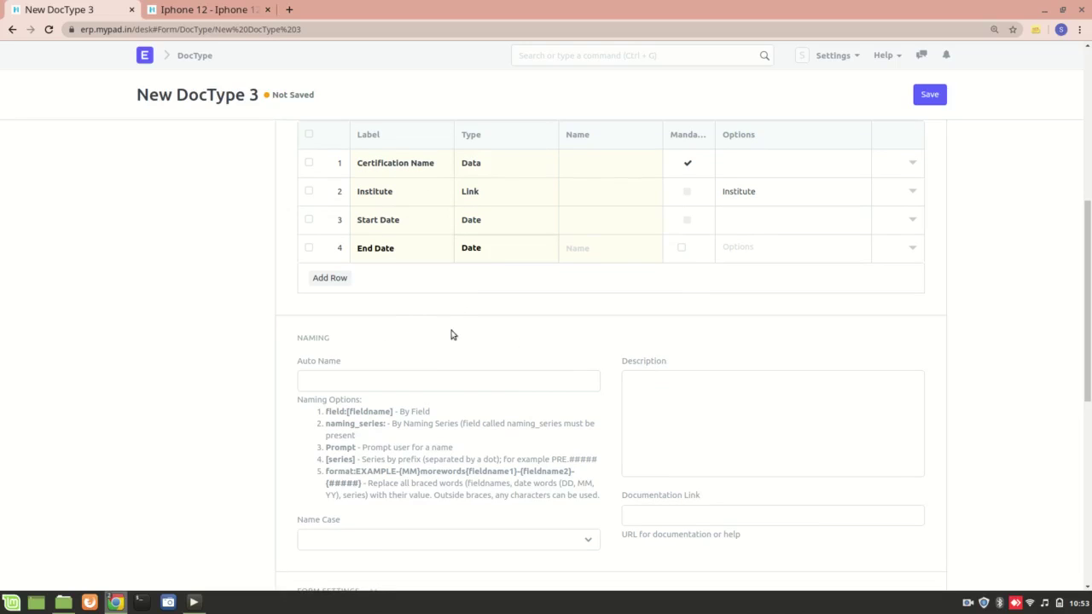
scroll(442, 418, "down", 1)
scroll(440, 423, "down", 1)
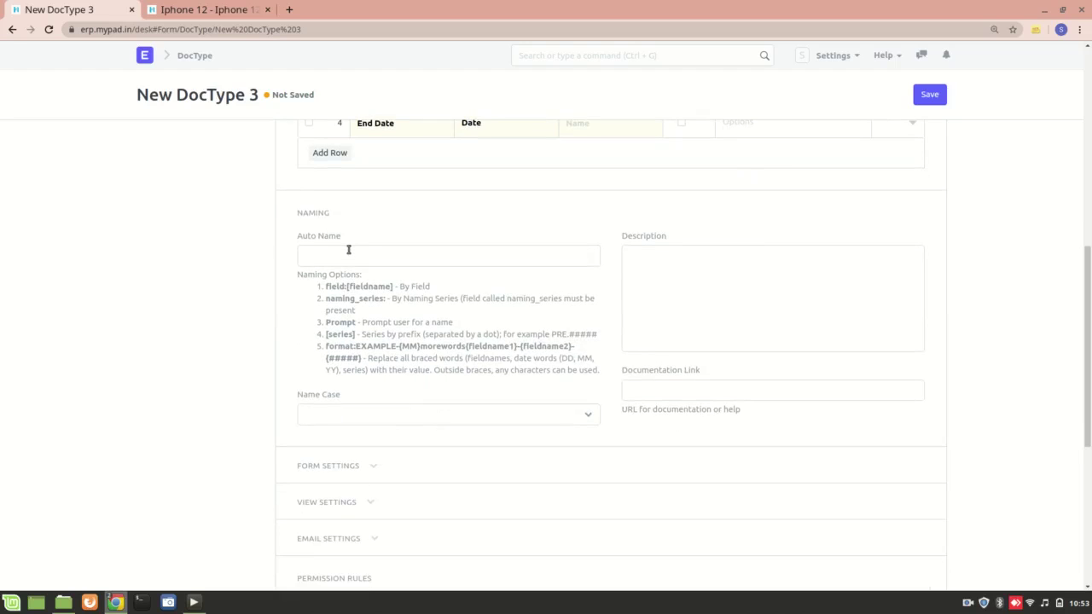
scroll(372, 247, "up", 1)
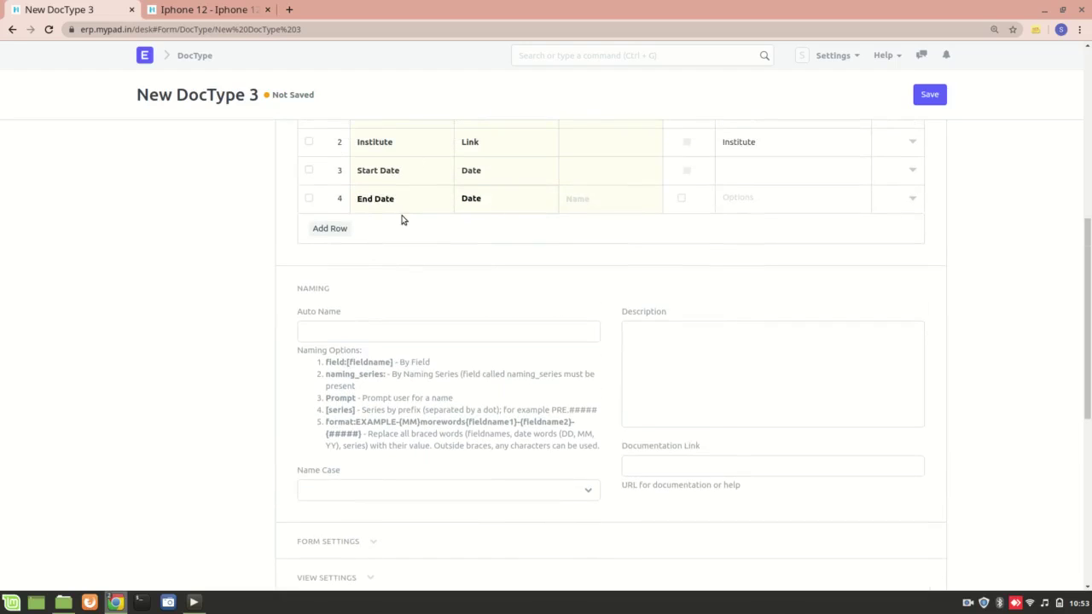
scroll(311, 359, "up", 2)
scroll(310, 360, "up", 1)
scroll(319, 424, "down", 2)
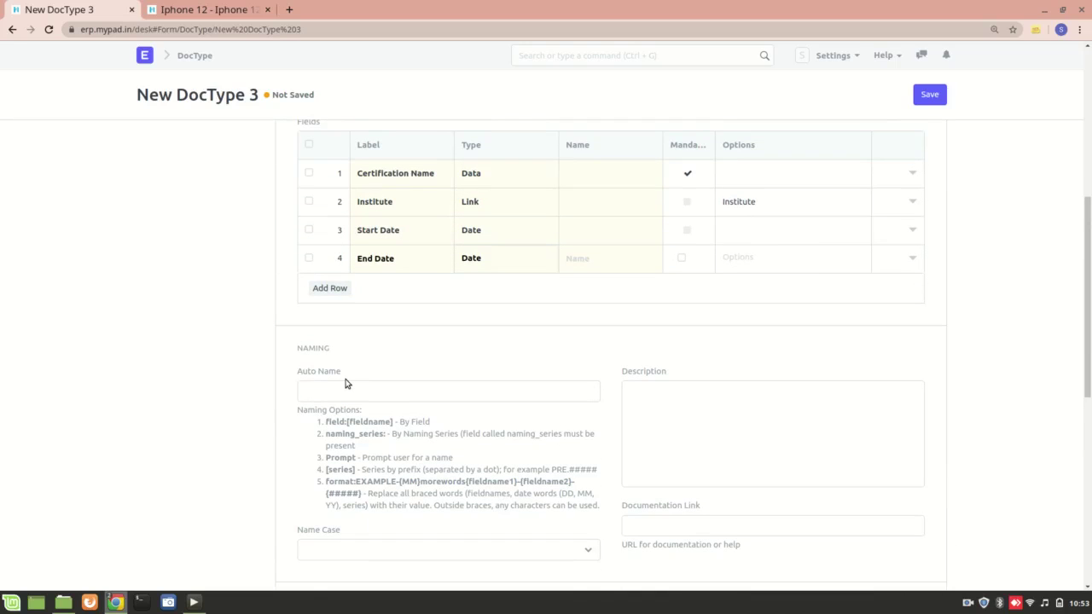
left_click(362, 392)
type("ield:")
left_click_drag(334, 391, 285, 397)
key("BackSpace")
Examine the available Name Case choices for the DocType without selecting one.
scroll(415, 392, "down", 2)
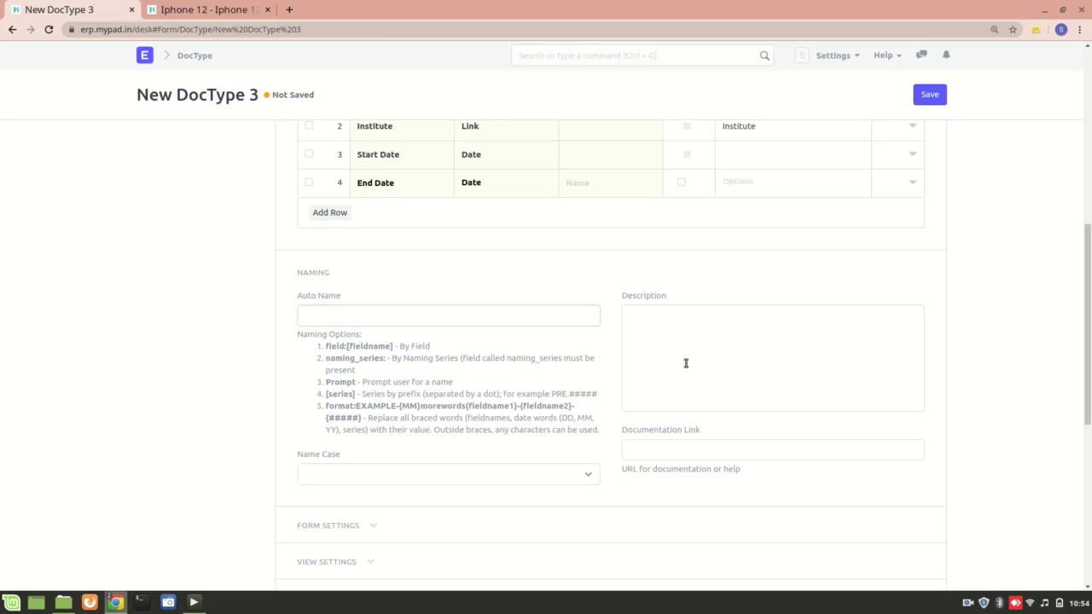
scroll(606, 395, "down", 1)
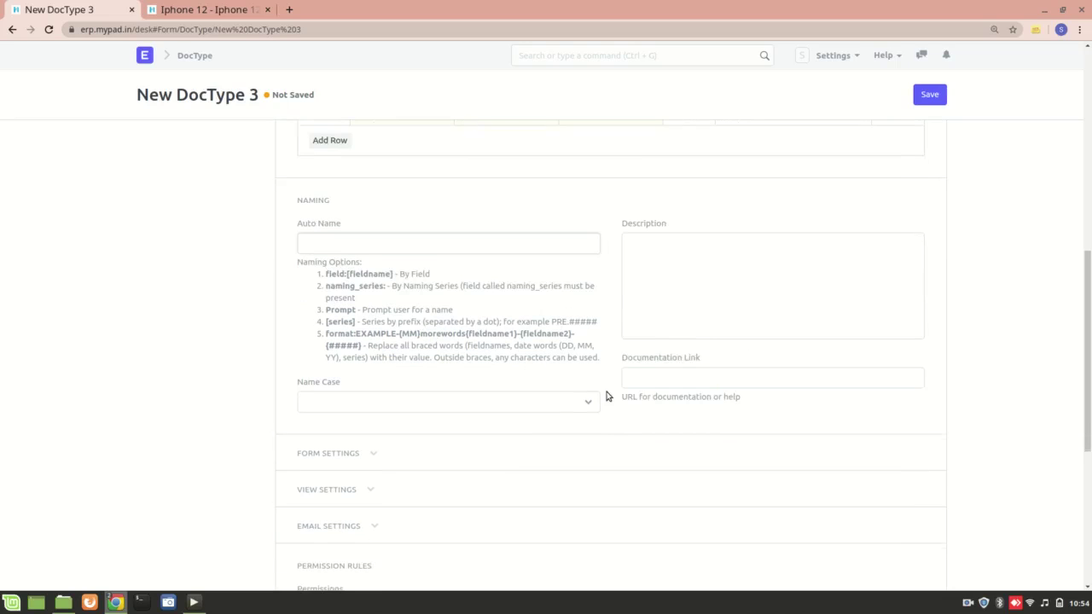
left_click(560, 402)
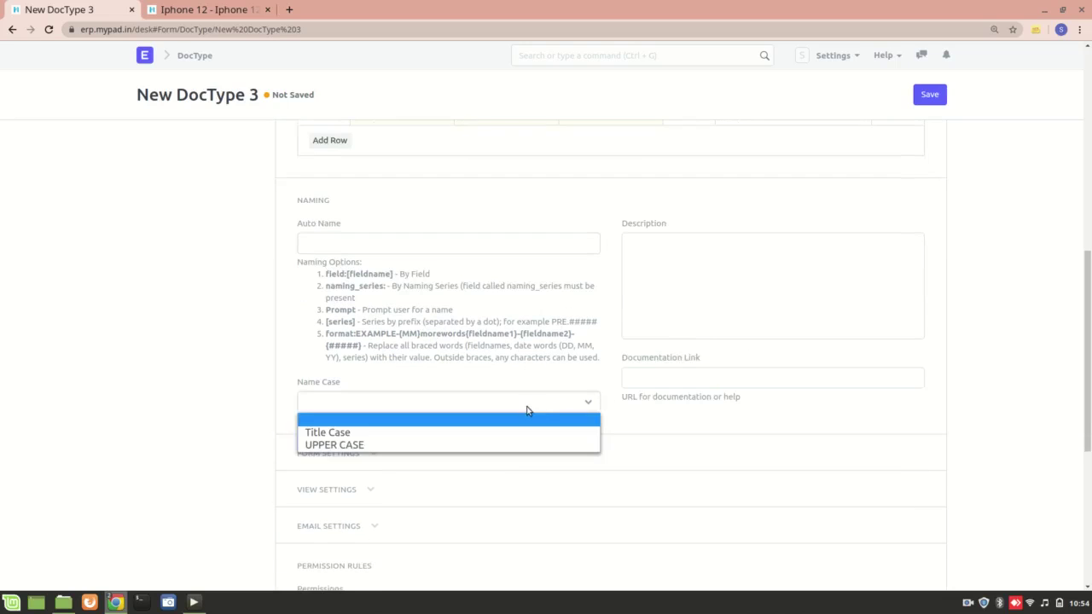
left_click(443, 381)
left_click(406, 410)
left_click(406, 410)
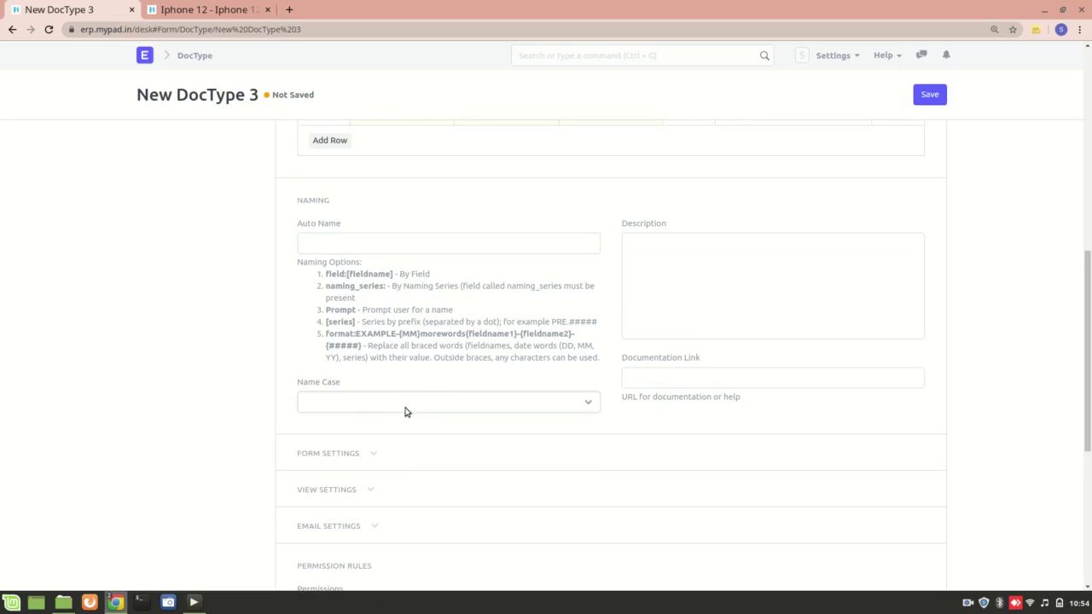
Expand the Form Settings section and examine its Image Field, Timeline Field and Max Attachments options.
scroll(358, 415, "down", 1)
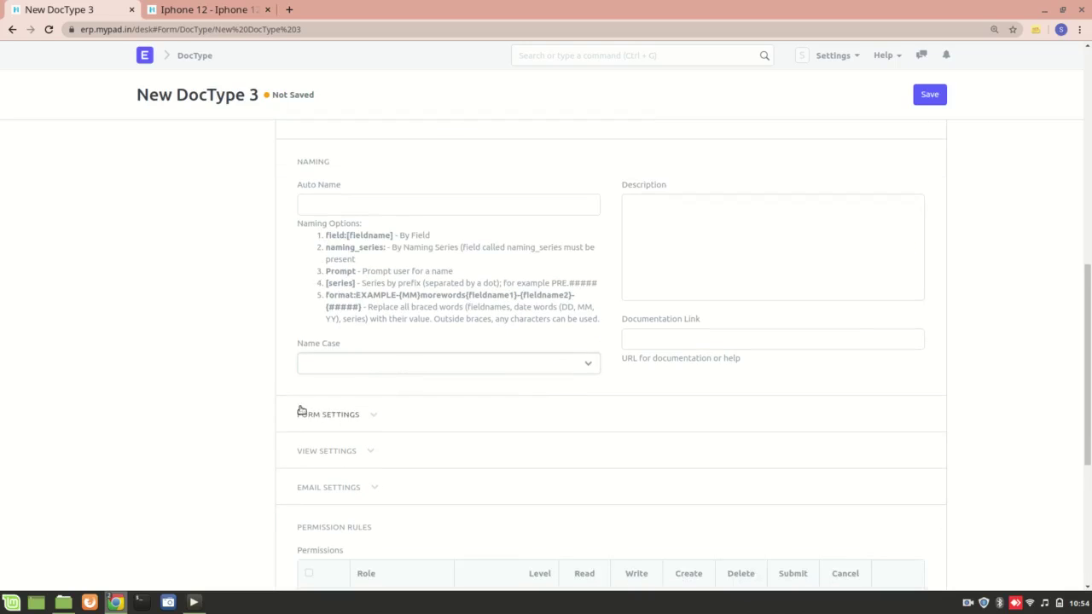
scroll(282, 251, "down", 1)
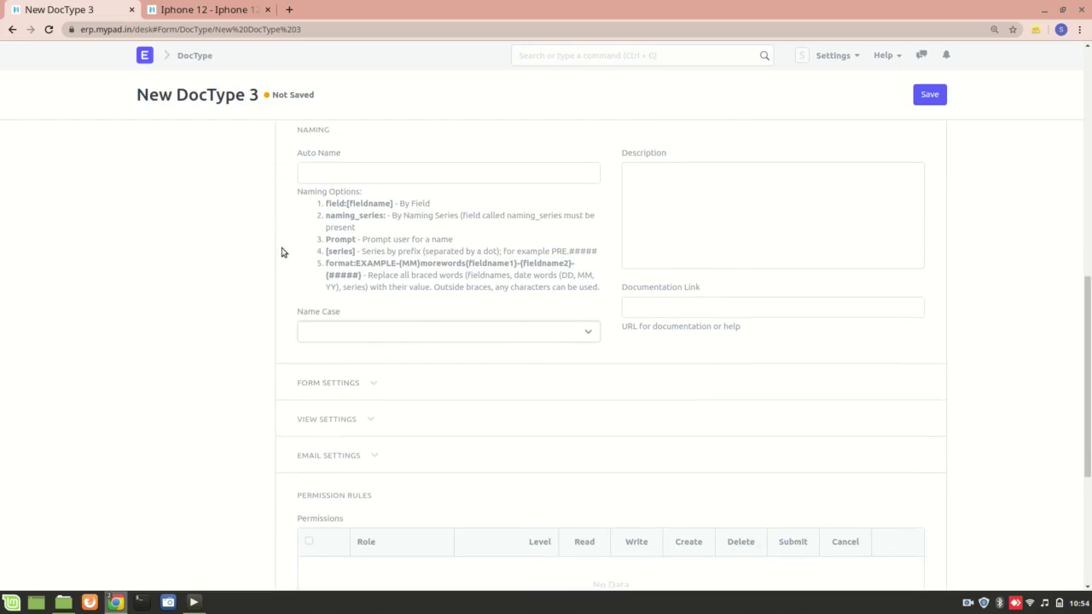
left_click(350, 382)
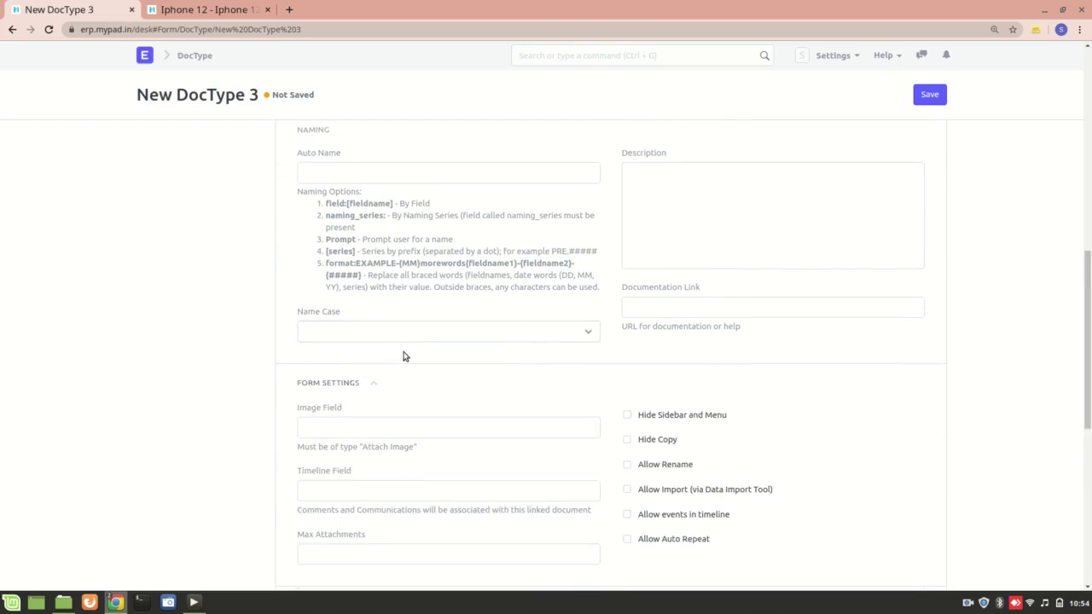
scroll(404, 355, "down", 5)
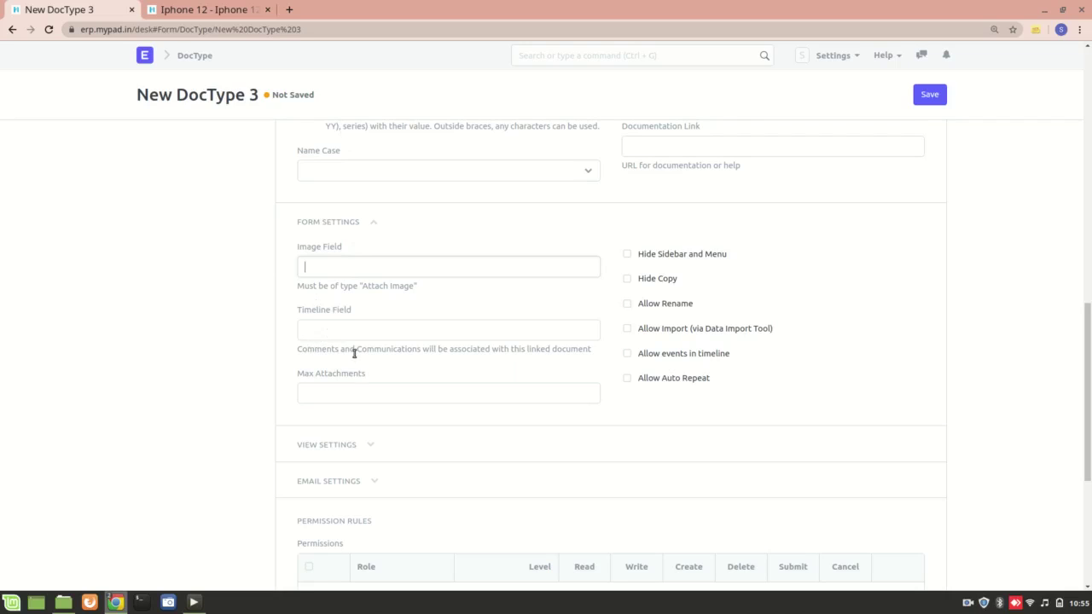
left_click(314, 328)
scroll(320, 286, "up", 3)
scroll(321, 286, "down", 4)
left_click(311, 335)
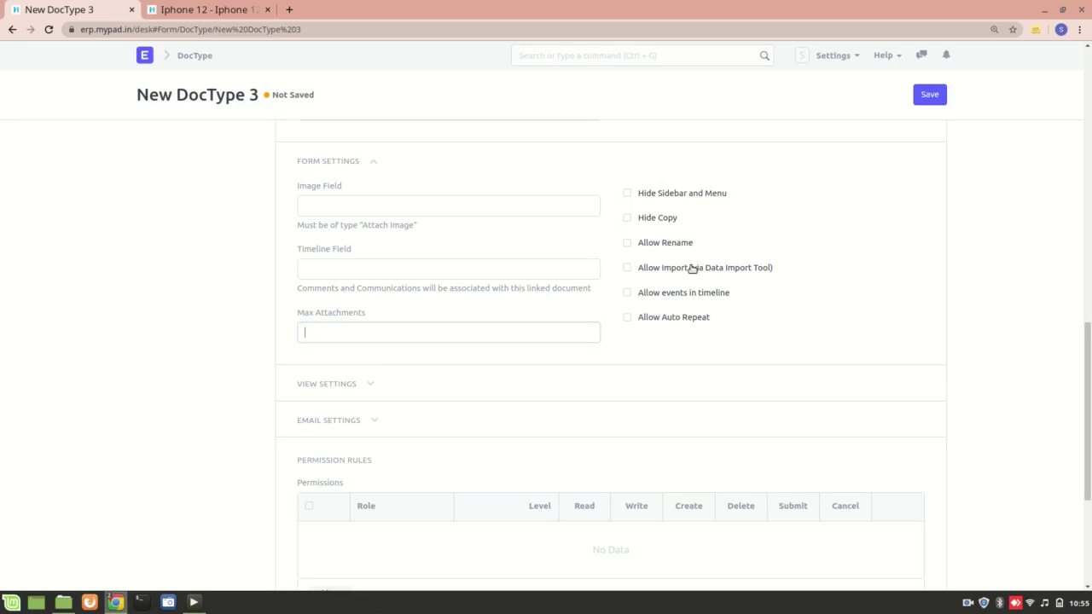
Examine the Import command in the Product list as an example of Allow Import, and return to the DocType form.
left_click(198, 9)
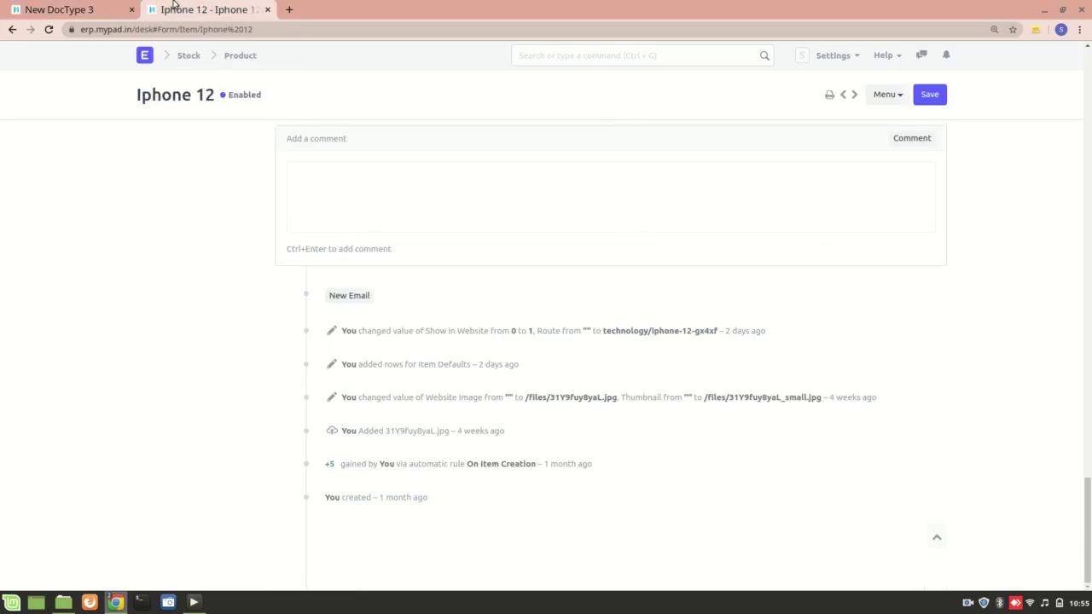
scroll(819, 221, "up", 5)
scroll(827, 248, "up", 5)
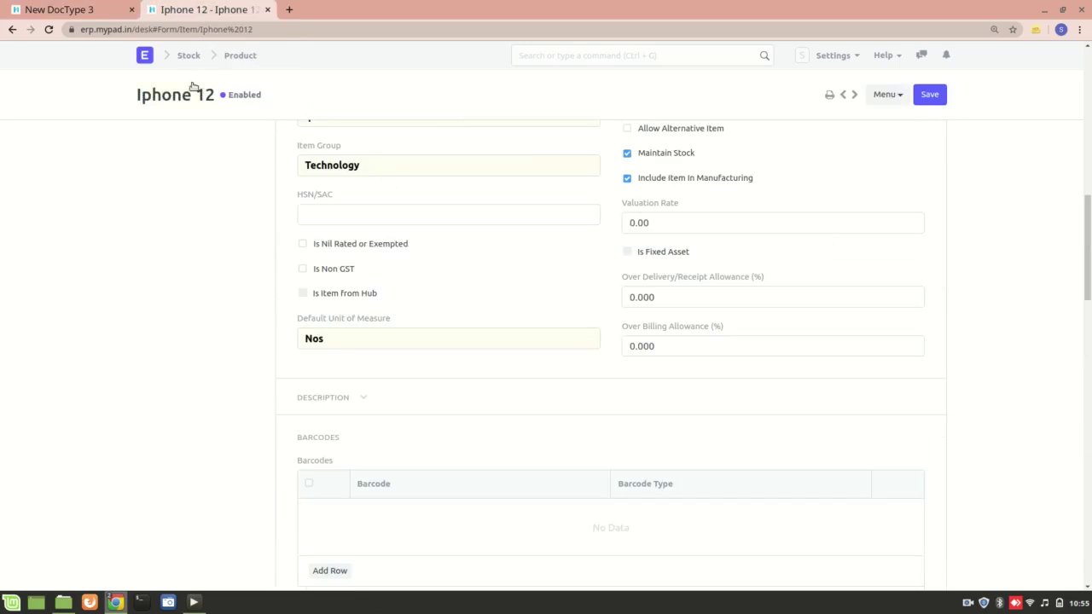
left_click(240, 54)
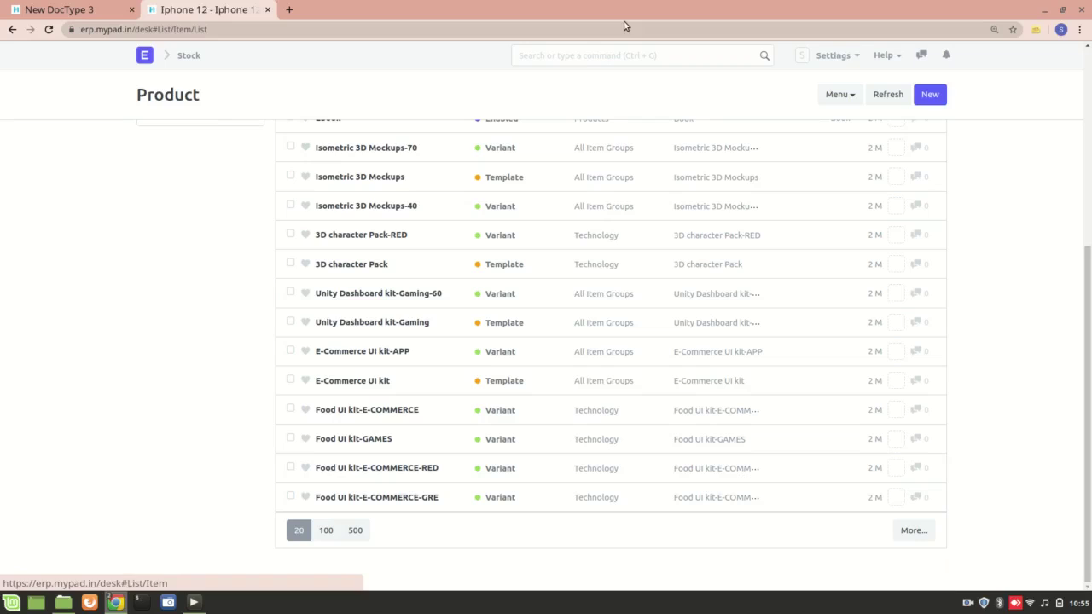
left_click(838, 94)
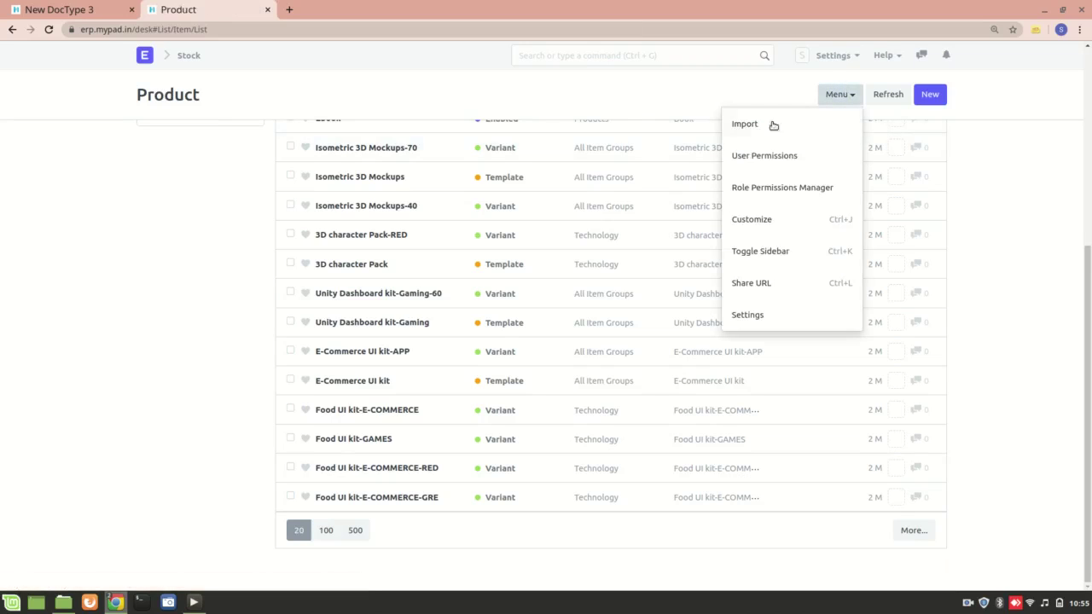
left_click(119, 237)
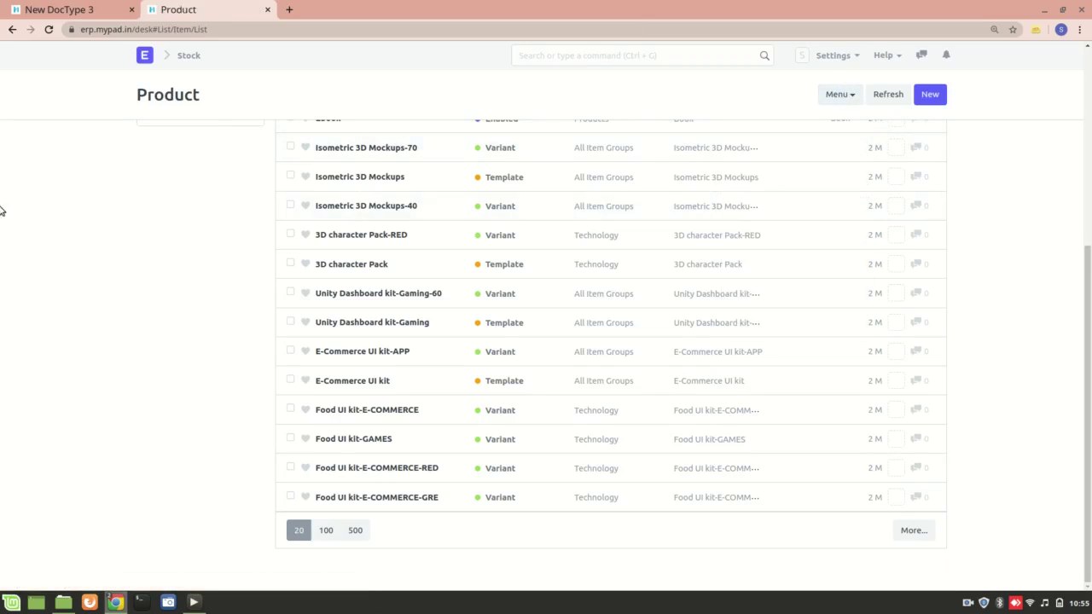
left_click(94, 7)
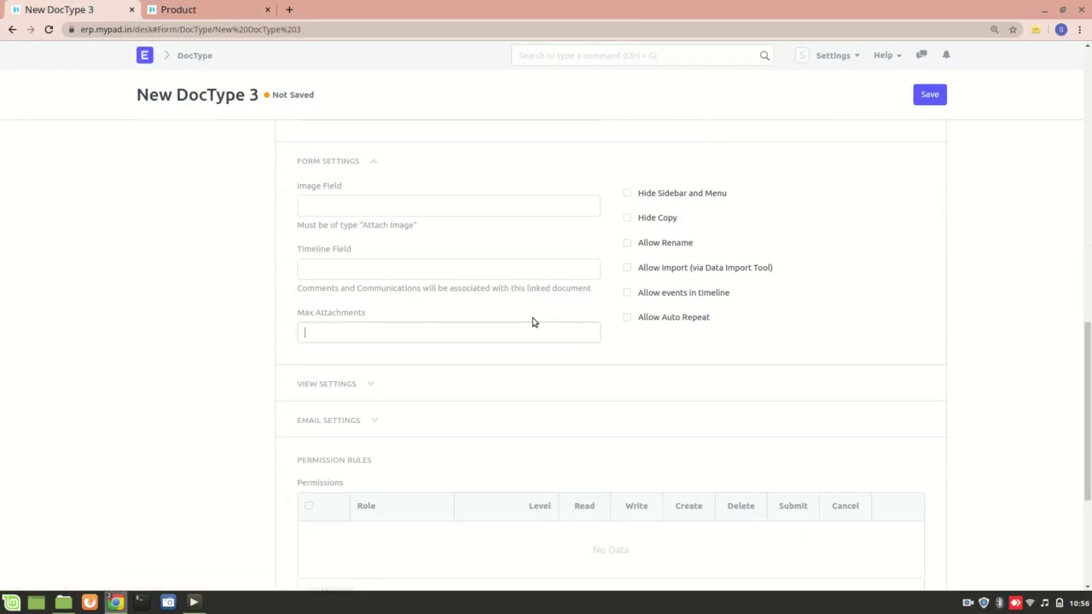
Expand the View Settings section of the DocType form to examine its options.
scroll(463, 308, "up", 4)
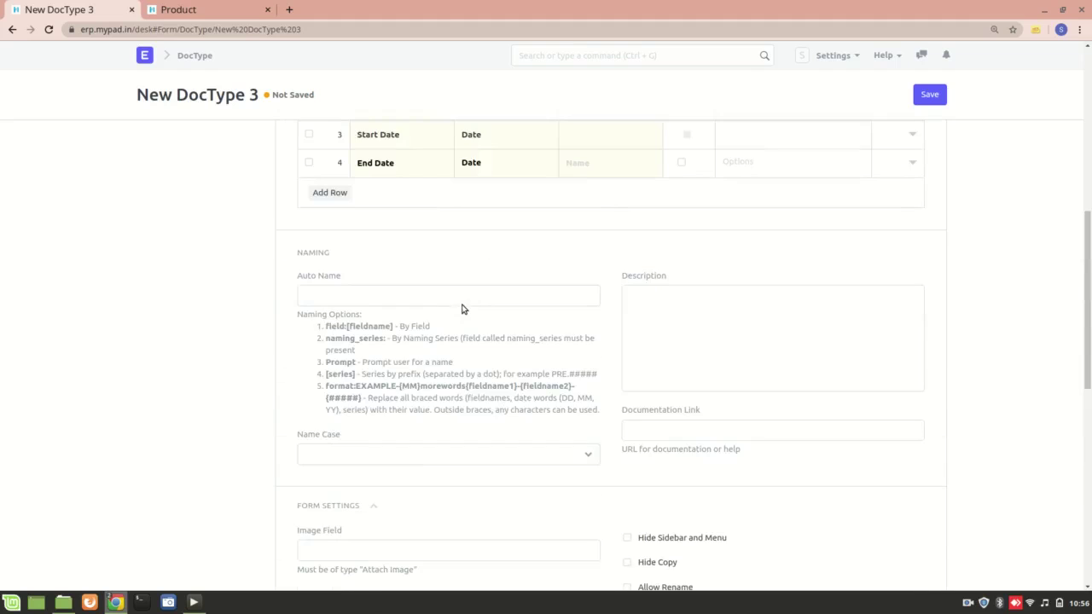
scroll(463, 306, "down", 3)
scroll(434, 385, "down", 3)
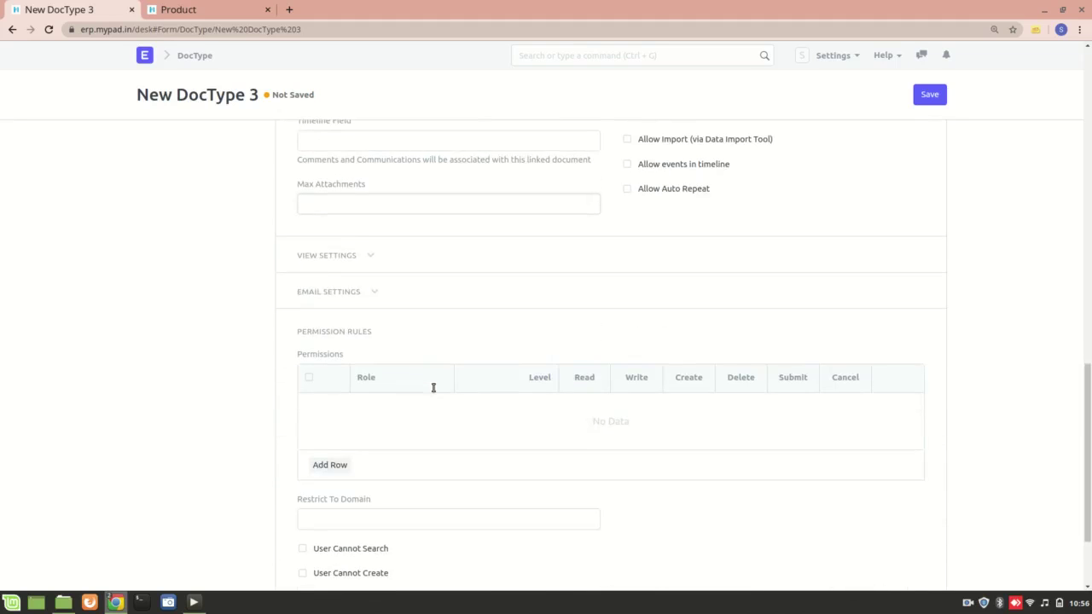
left_click(359, 261)
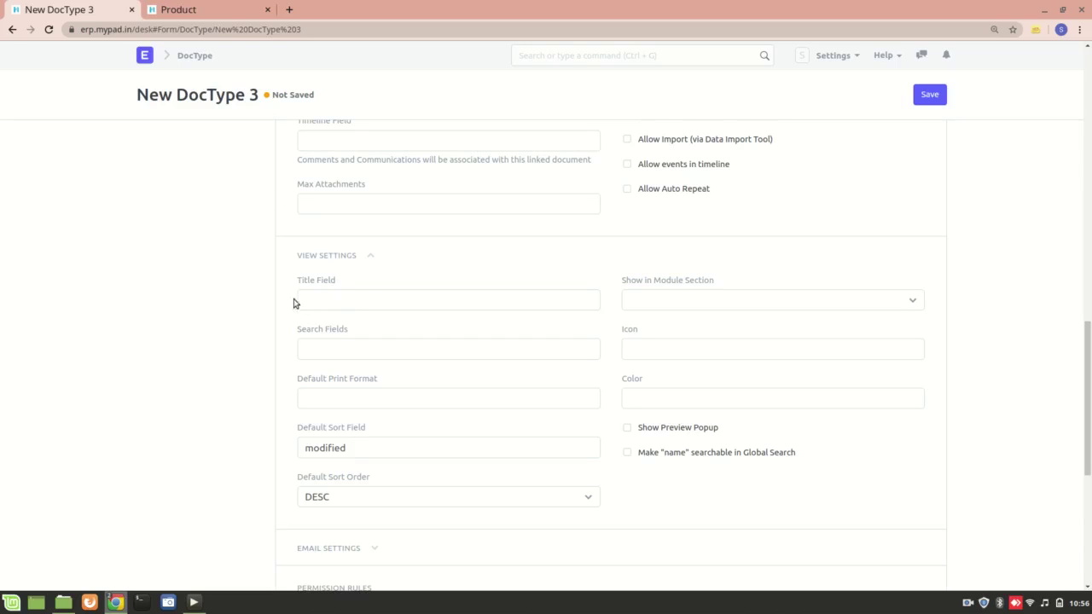
Examine the Product list's title as an example of Title Field, and return to Search Fields on the DocType form.
left_click(193, 7)
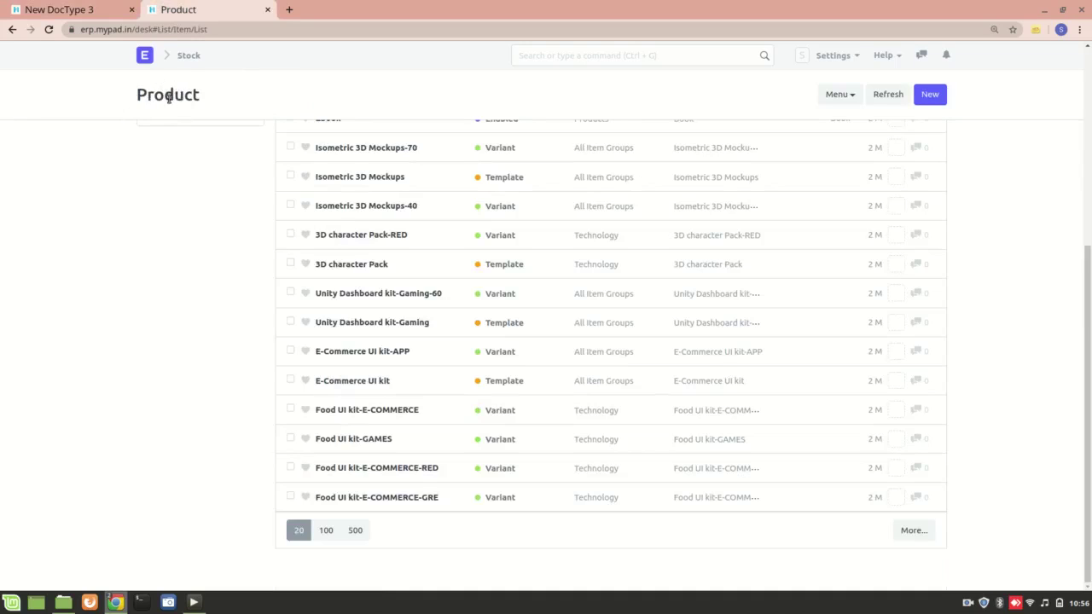
left_click(69, 9)
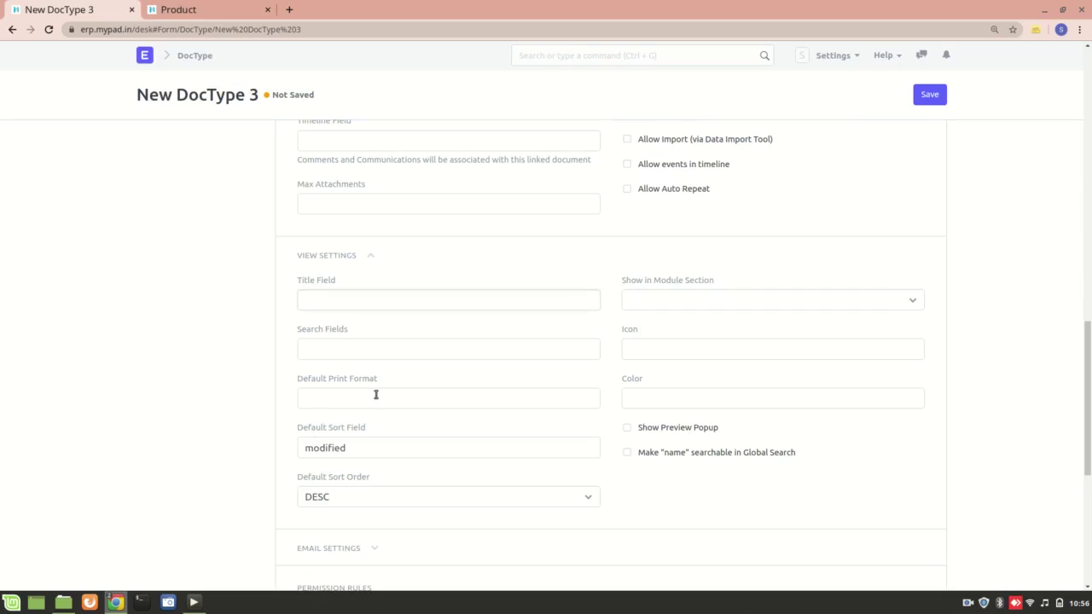
left_click(324, 353)
Open the Job Applicant list from the HR module.
left_click(230, 8)
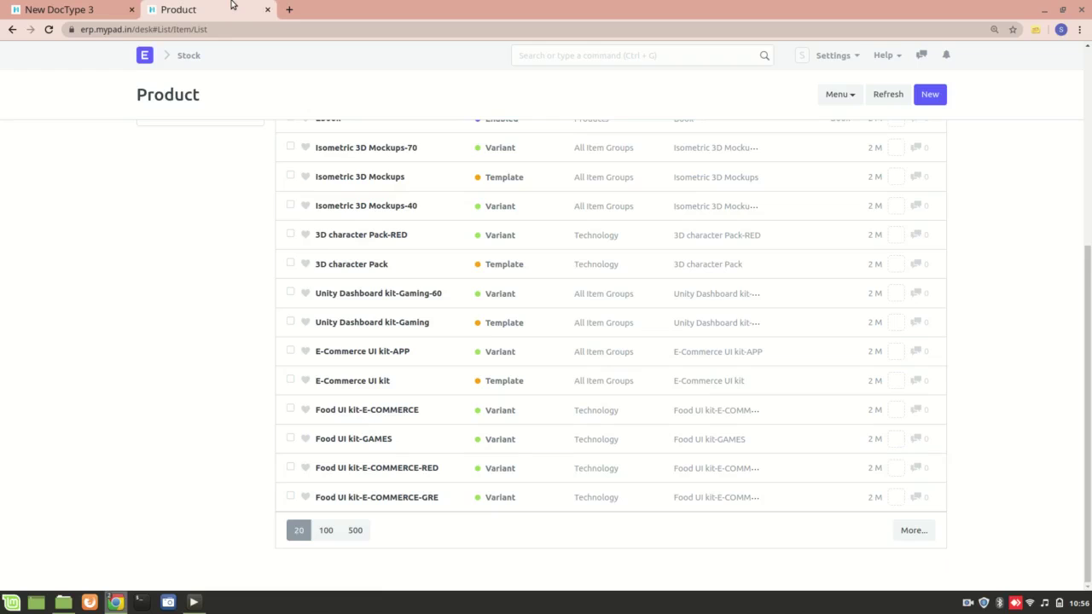
left_click(144, 65)
scroll(298, 383, "down", 5)
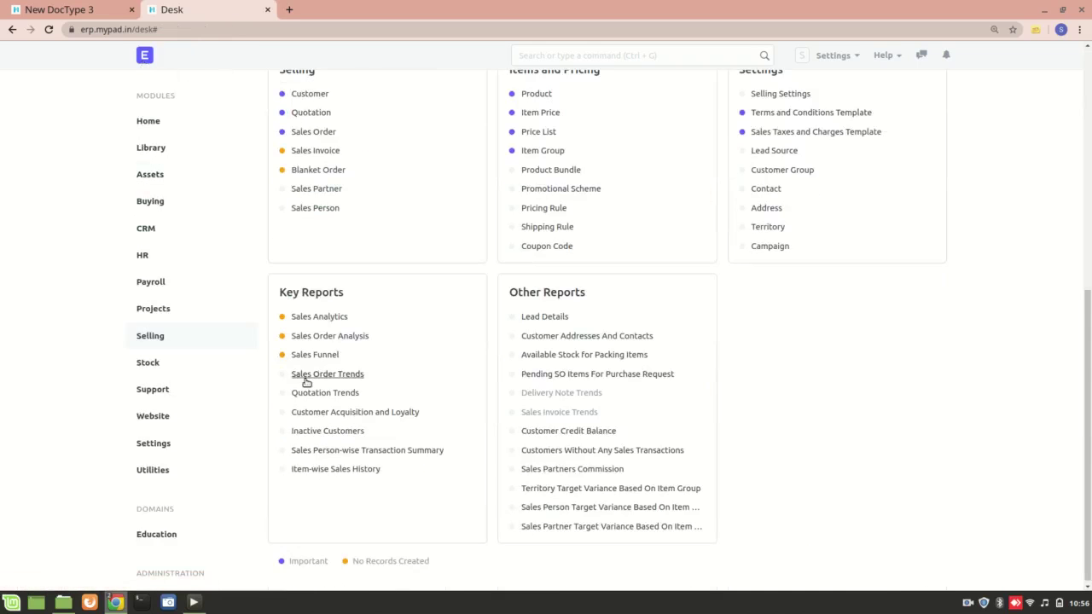
left_click(147, 256)
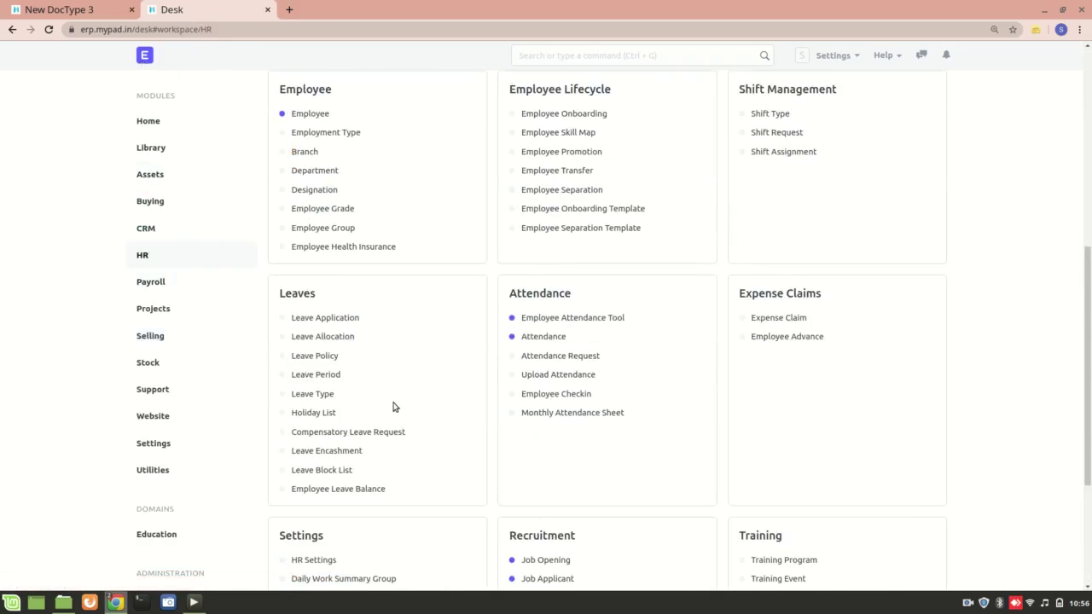
scroll(394, 407, "down", 1)
left_click(548, 537)
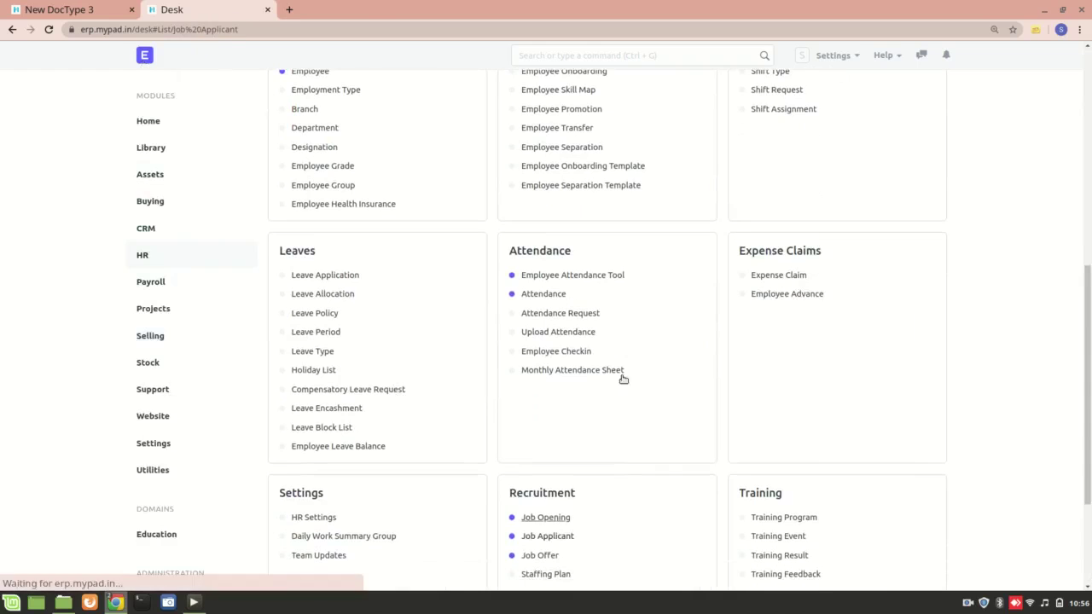
Start a new Job Applicant, examine the Institute field's suggestions as an example of Search Fields, and return to the DocType form.
left_click(932, 95)
scroll(483, 368, "down", 3)
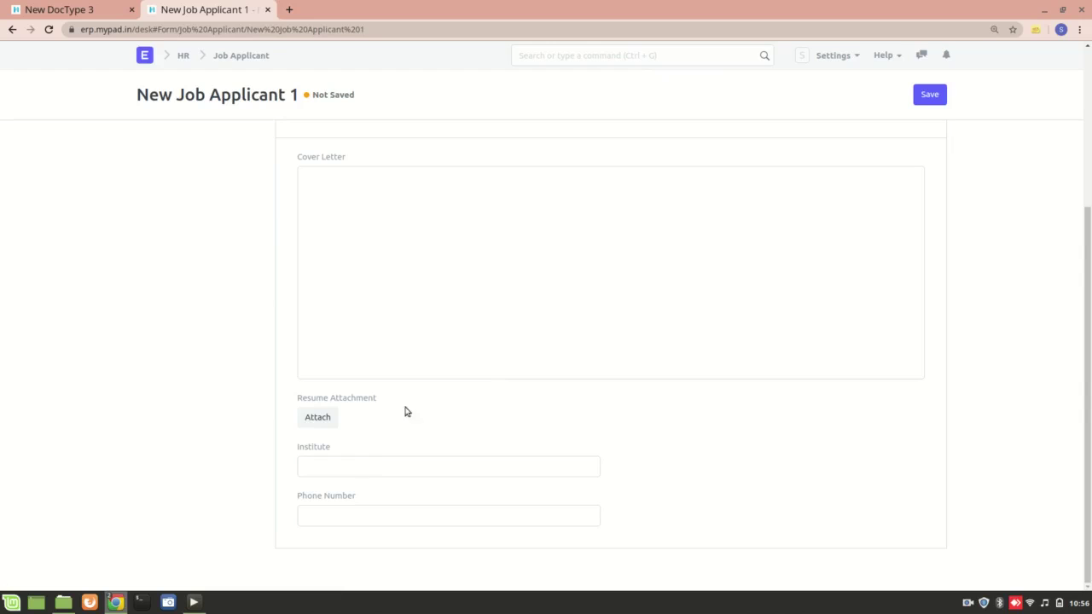
key("Tab")
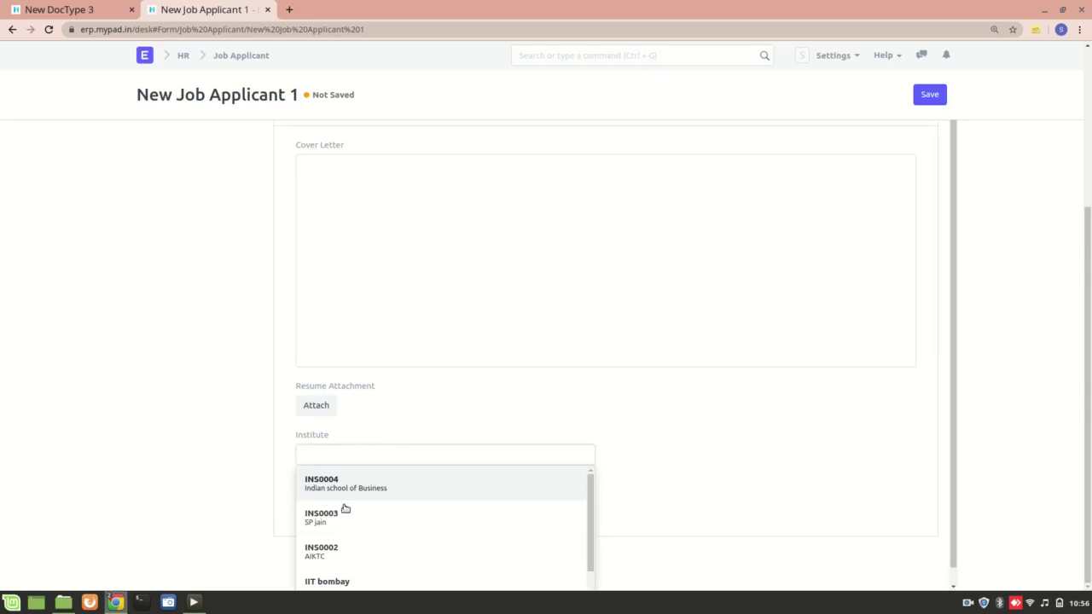
left_click(26, 9)
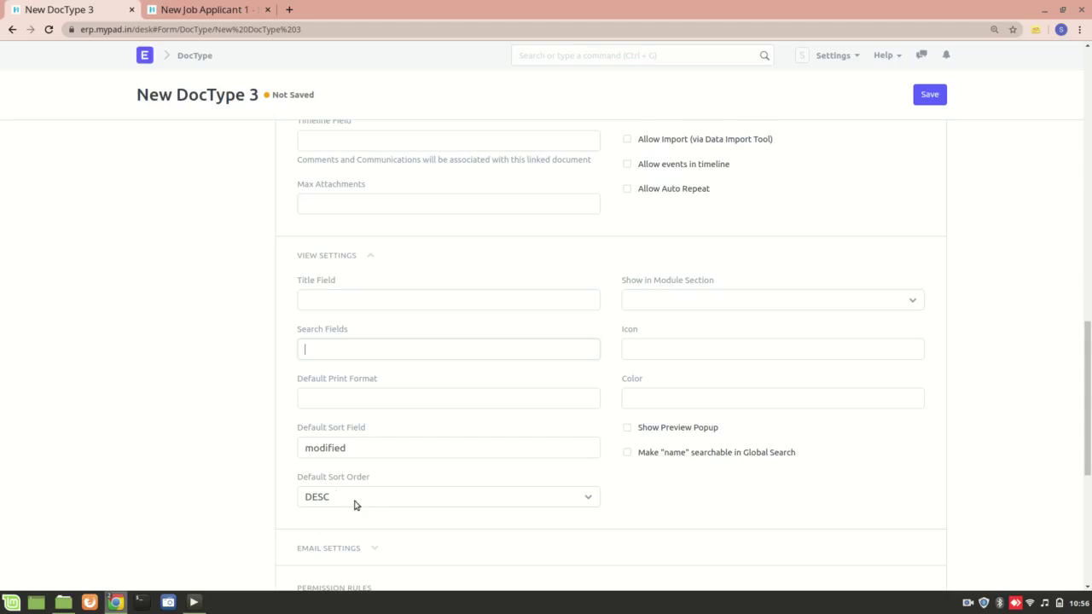
Clear the Default Sort Field in the DocType's View Settings.
left_click(324, 395)
scroll(399, 346, "down", 3)
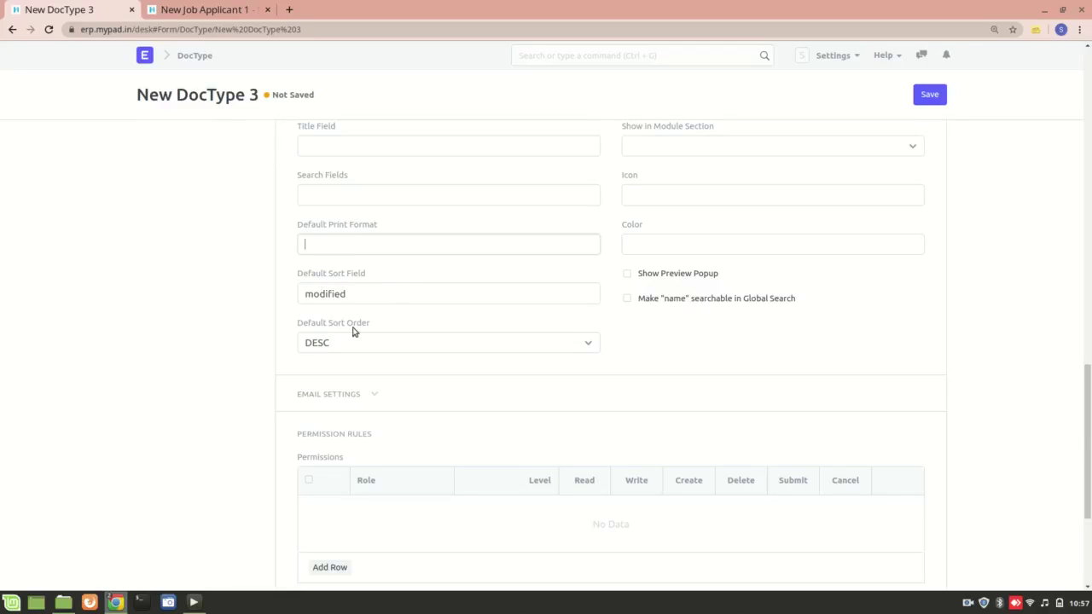
left_click(375, 292)
key("BackSpace")
key("BackSpace")
key("BackSpace")
key("BackSpace")
key("BackSpace")
key("BackSpace")
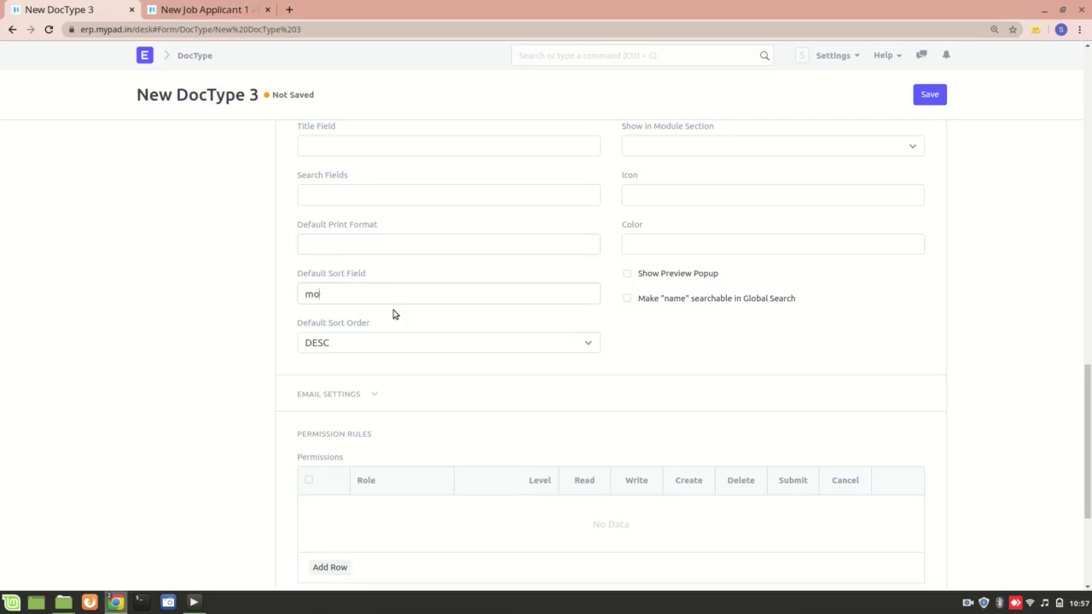
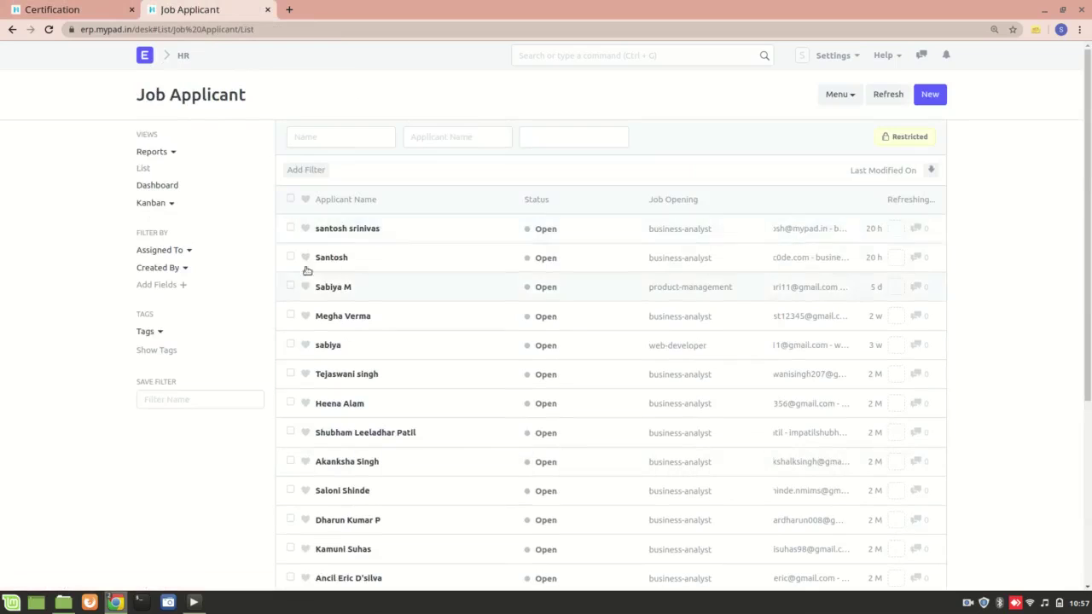
Try Document as the Show in Module Section option of the Certification DocType, and reset it to blank.
left_click(84, 6)
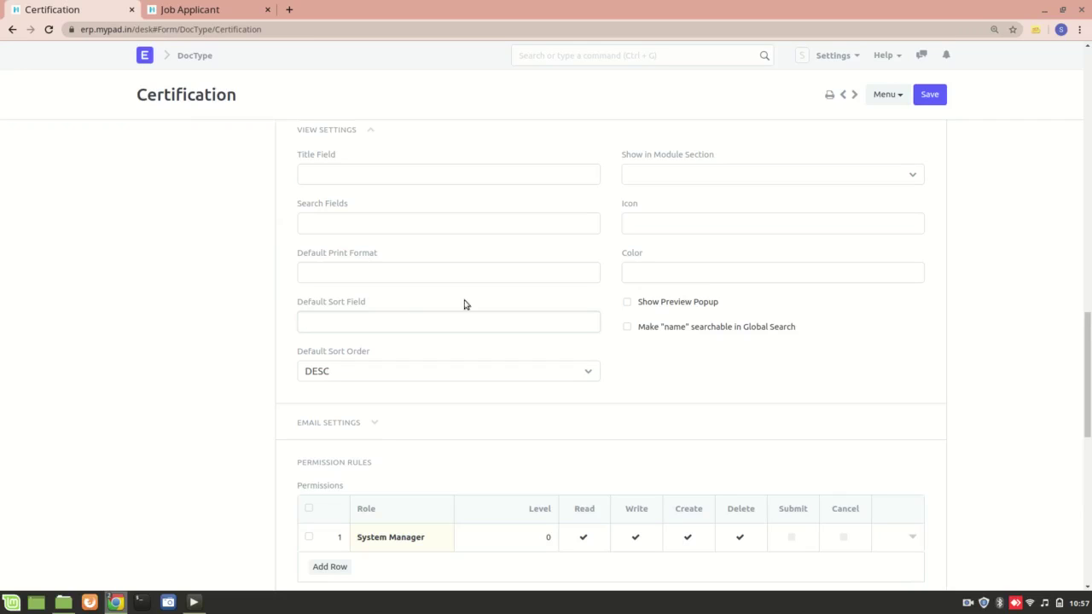
left_click(699, 173)
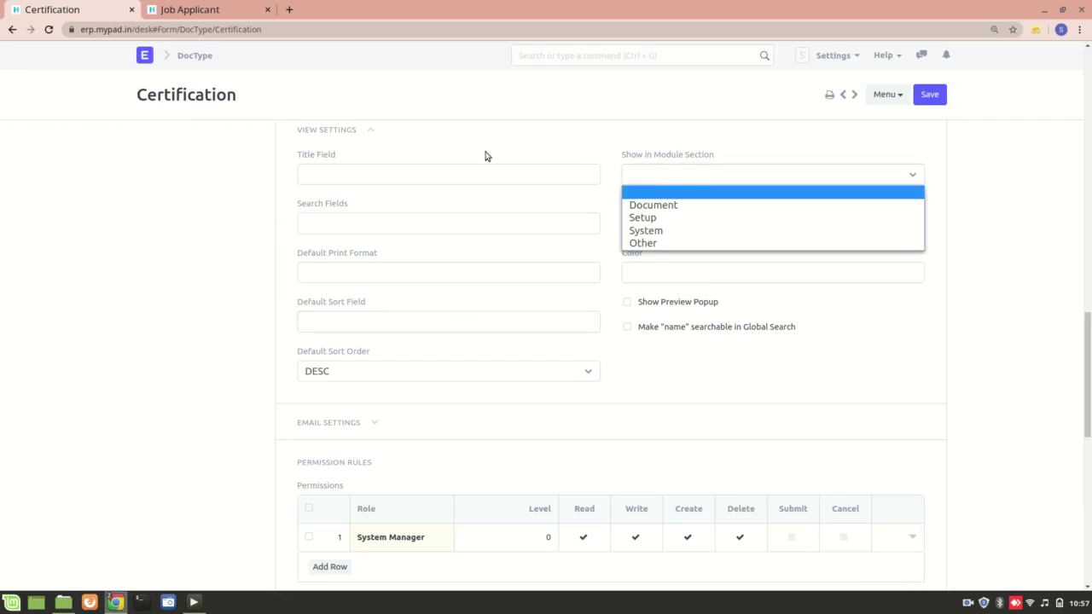
left_click(691, 205)
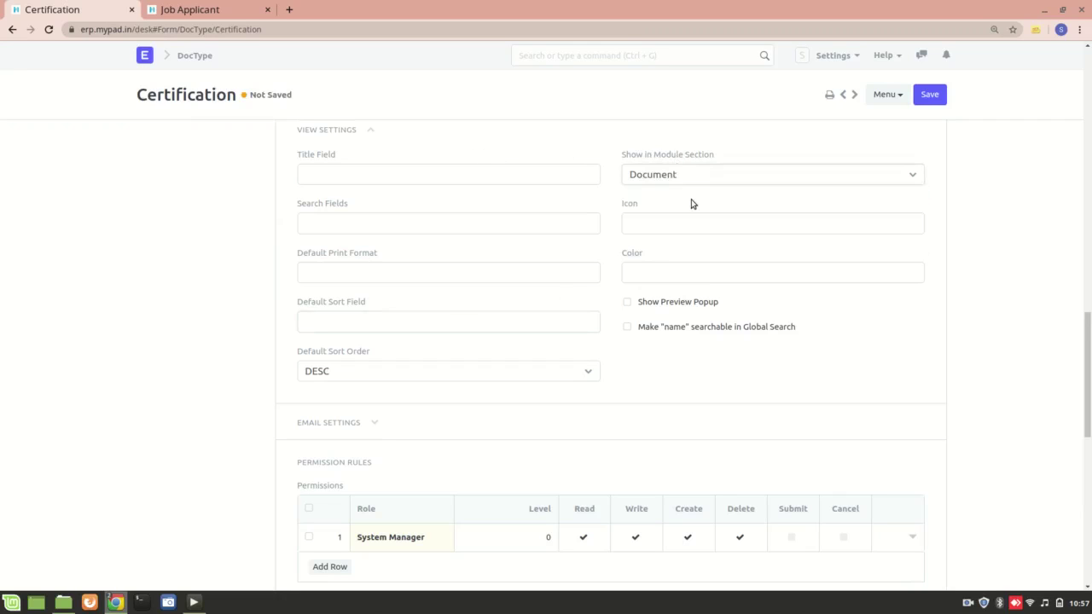
scroll(673, 278, "down", 2)
scroll(648, 176, "up", 1)
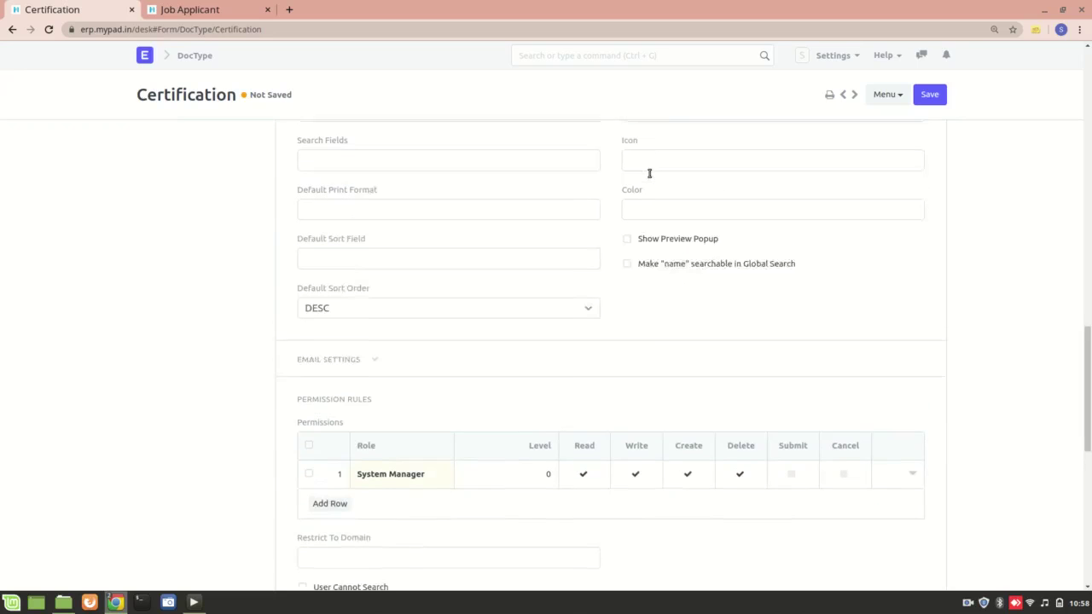
left_click(768, 120)
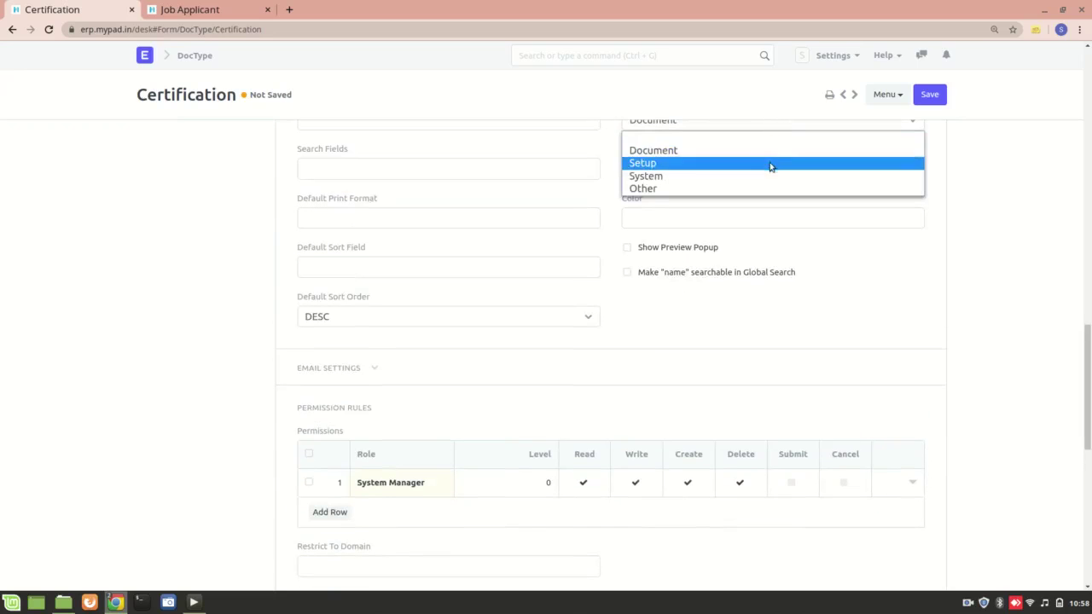
left_click(759, 145)
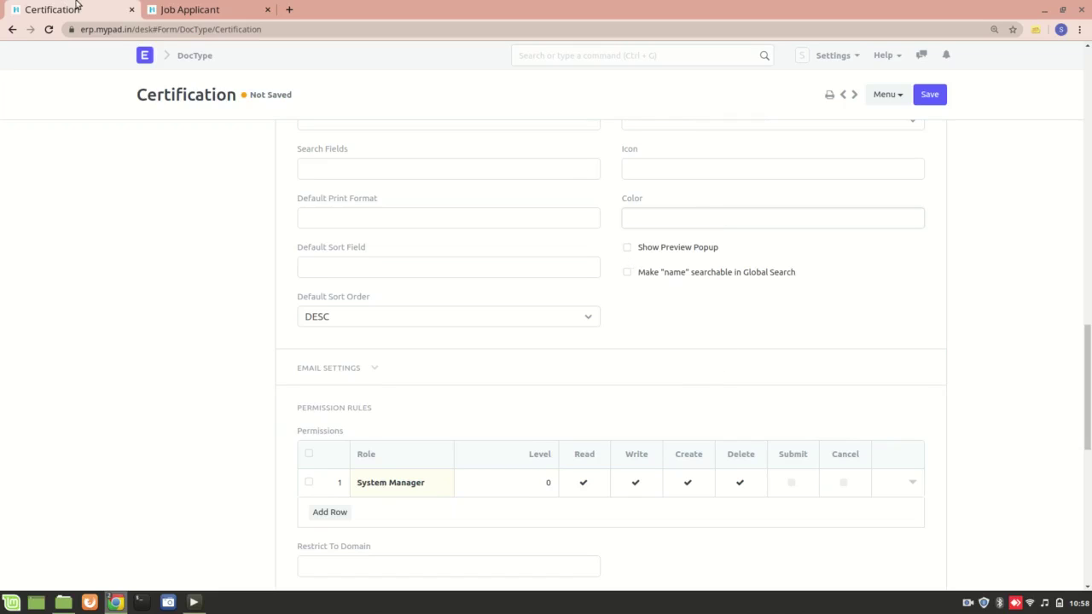
Open the first record in the HR Employee list and look through its form fields.
left_click(190, 10)
left_click(182, 57)
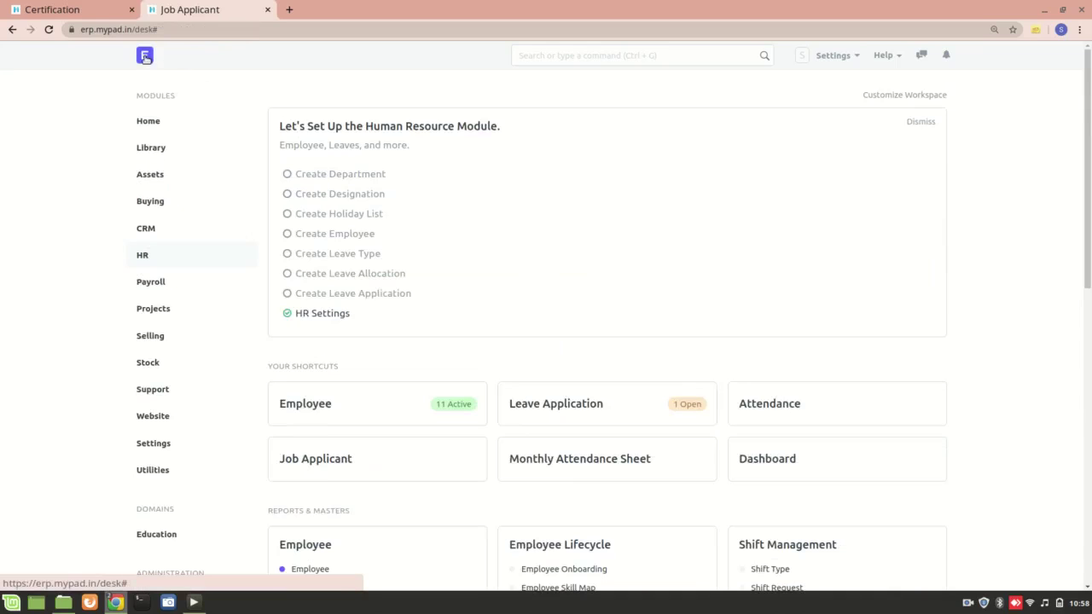
left_click(353, 404)
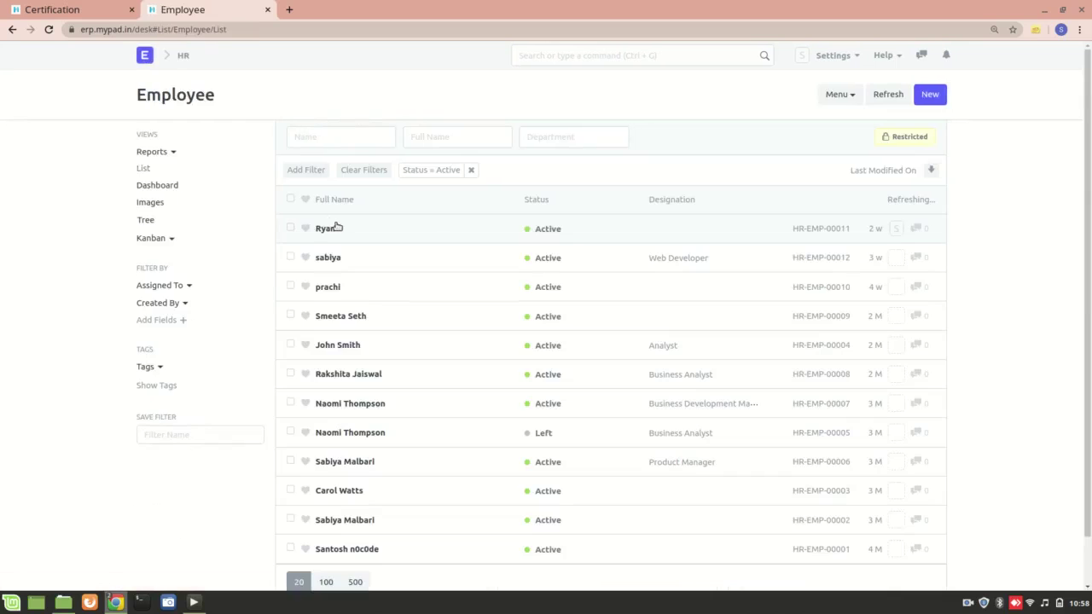
left_click(331, 230)
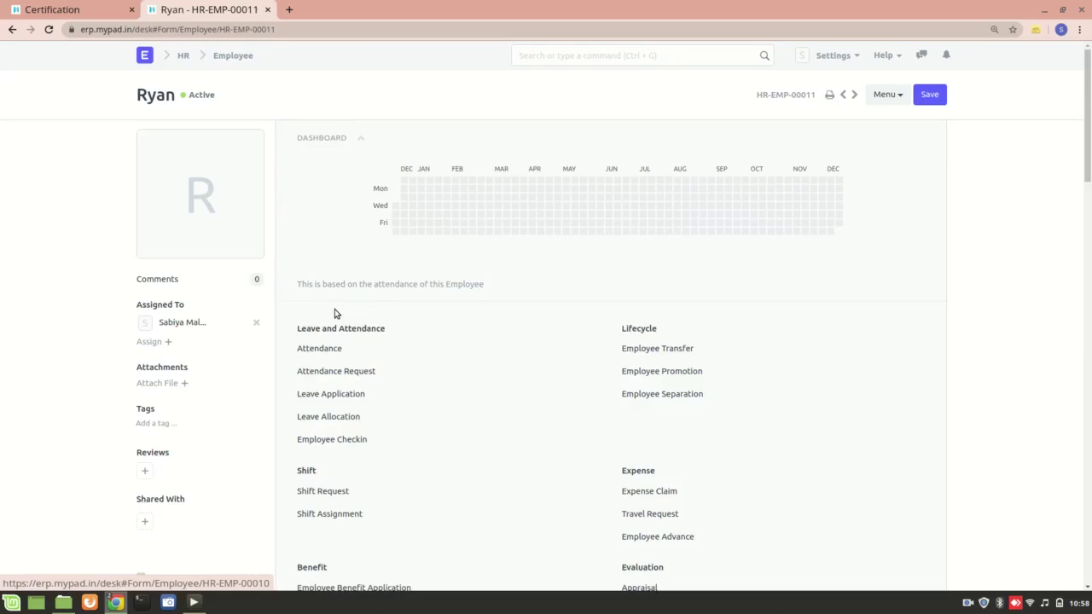
scroll(360, 376, "down", 10)
scroll(358, 344, "down", 4)
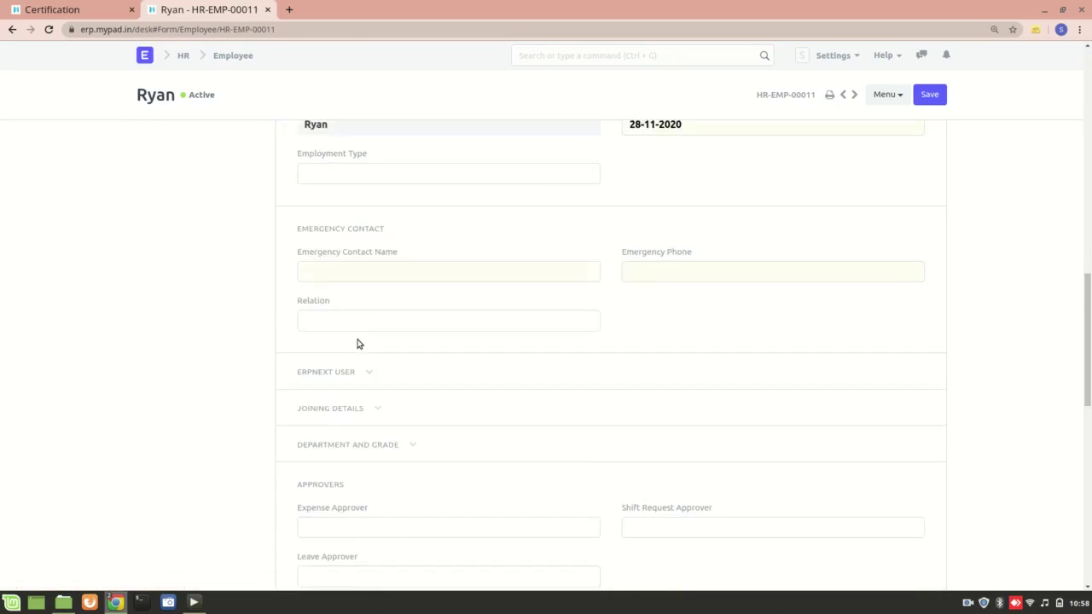
scroll(357, 343, "up", 5)
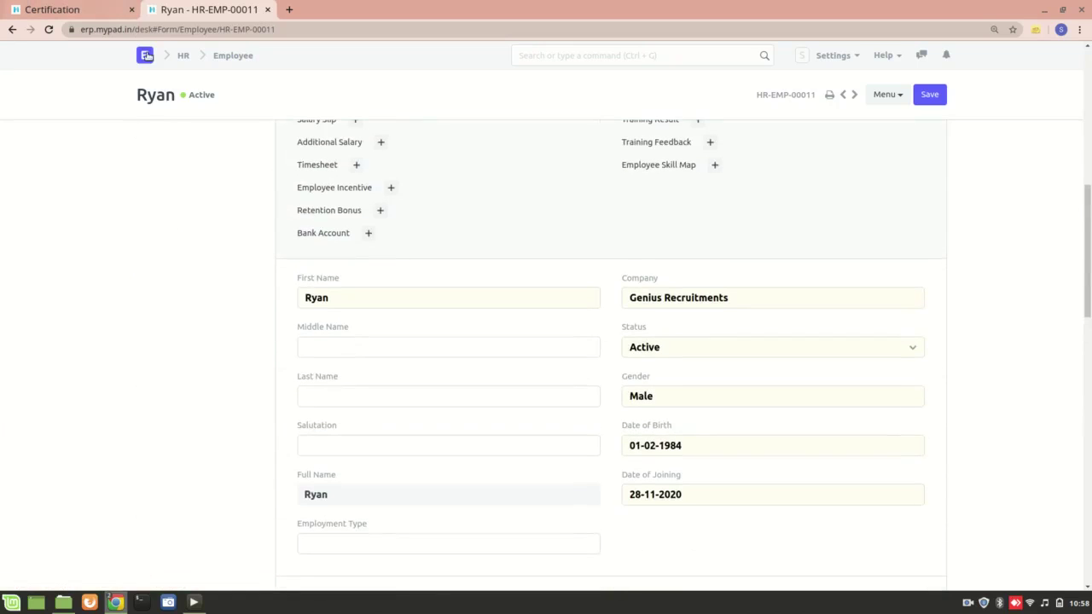
Open the first HR leave application, examine the Employee field's preview popup, and return to the Certification DocType.
left_click(183, 54)
scroll(341, 375, "down", 3)
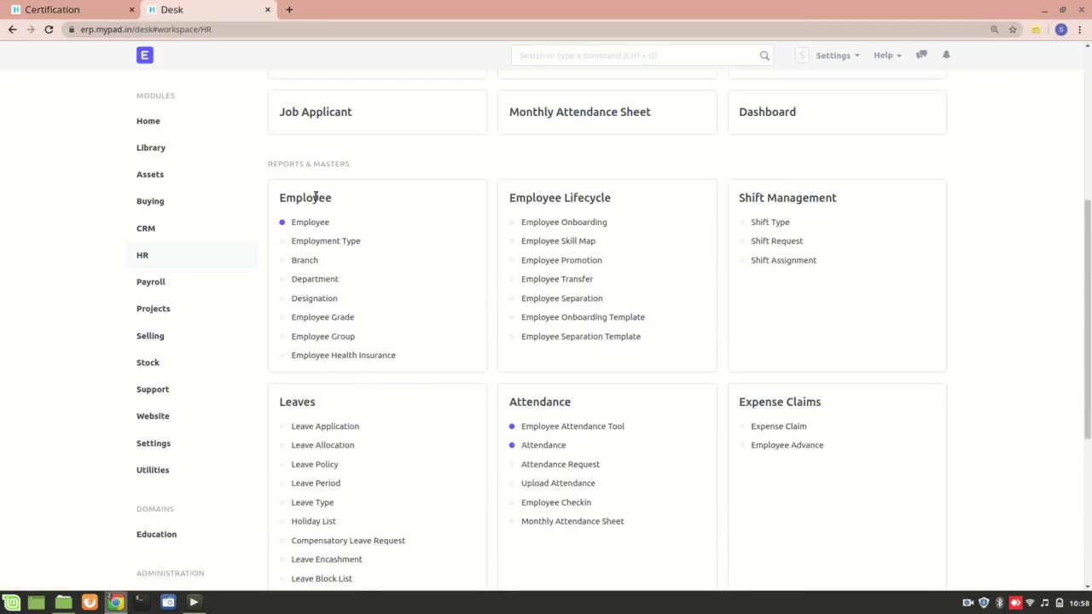
left_click(319, 427)
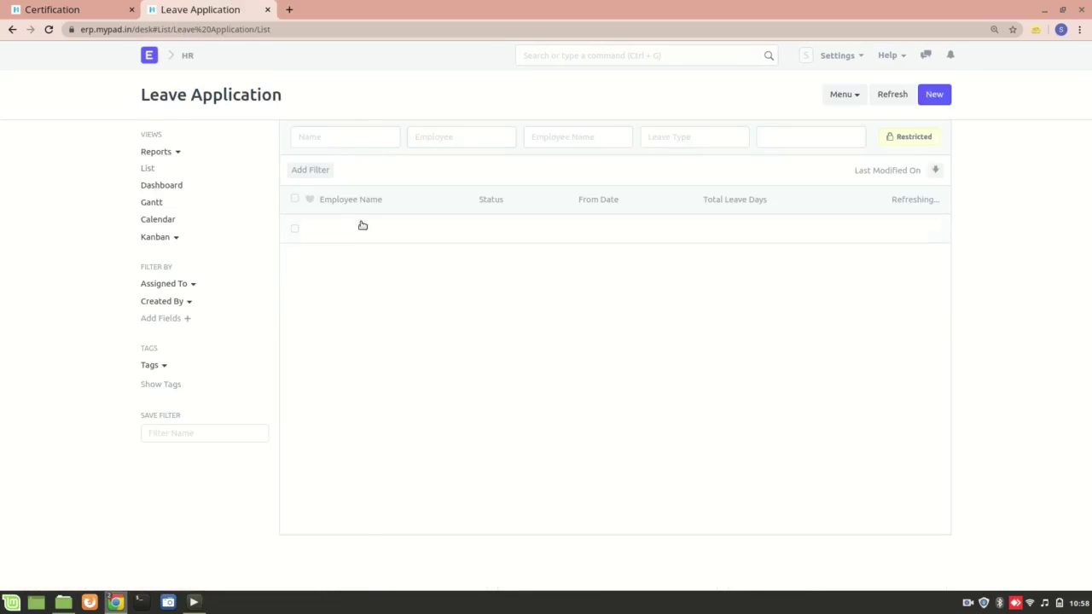
left_click(361, 226)
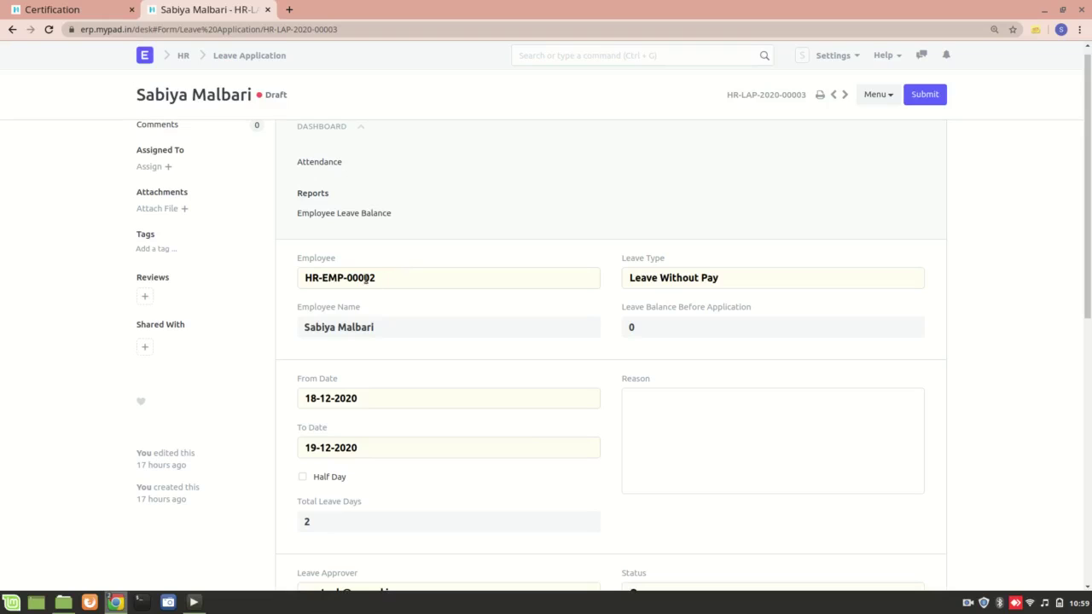
mouse_move(360, 277)
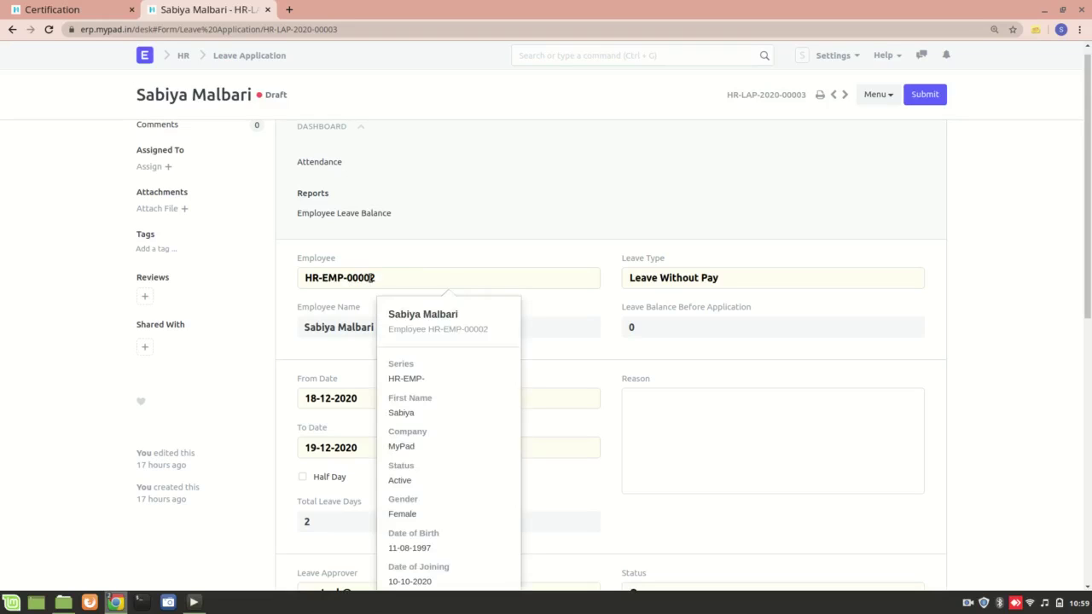
left_click(49, 7)
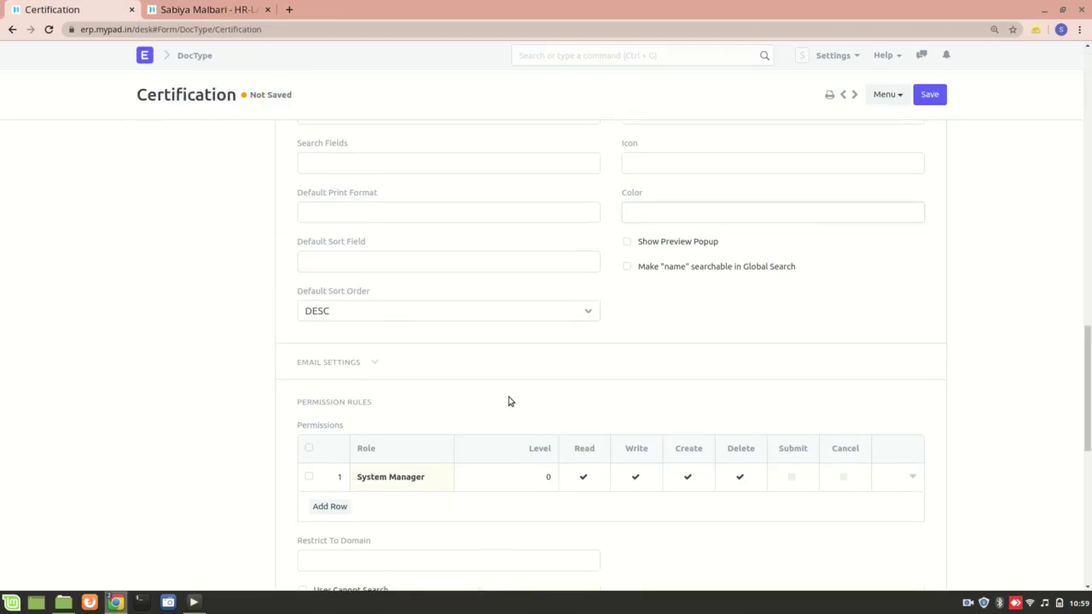
Enable Make "name" searchable in Global Search and expand the Email Settings section.
left_click(625, 192)
scroll(427, 382, "down", 1)
left_click(343, 332)
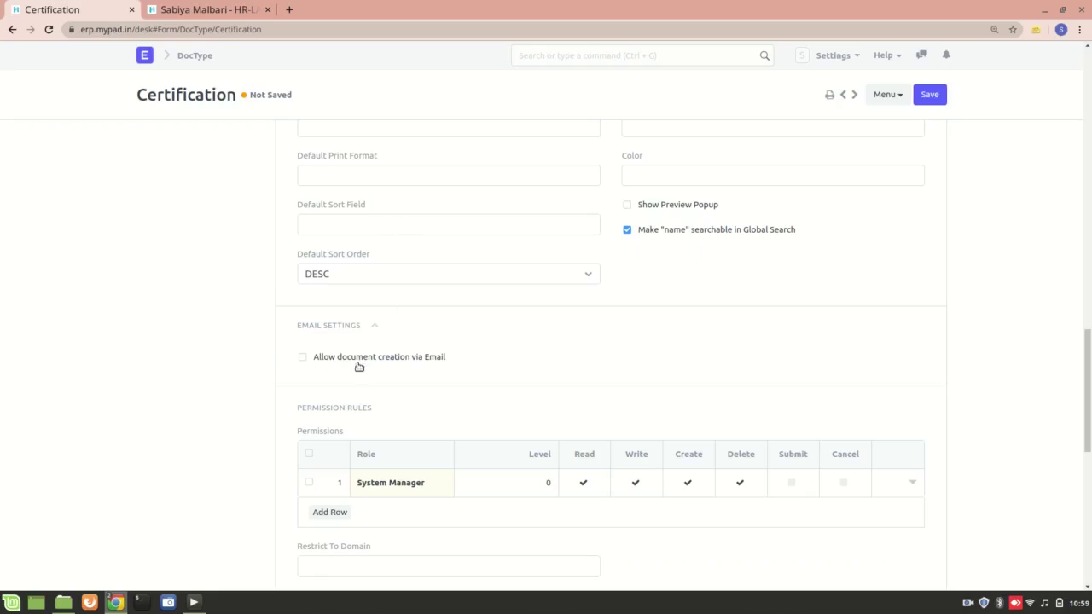
Try Allow document creation via Email to examine its Sender Field and Subject Field, and turn the option off.
left_click(302, 358)
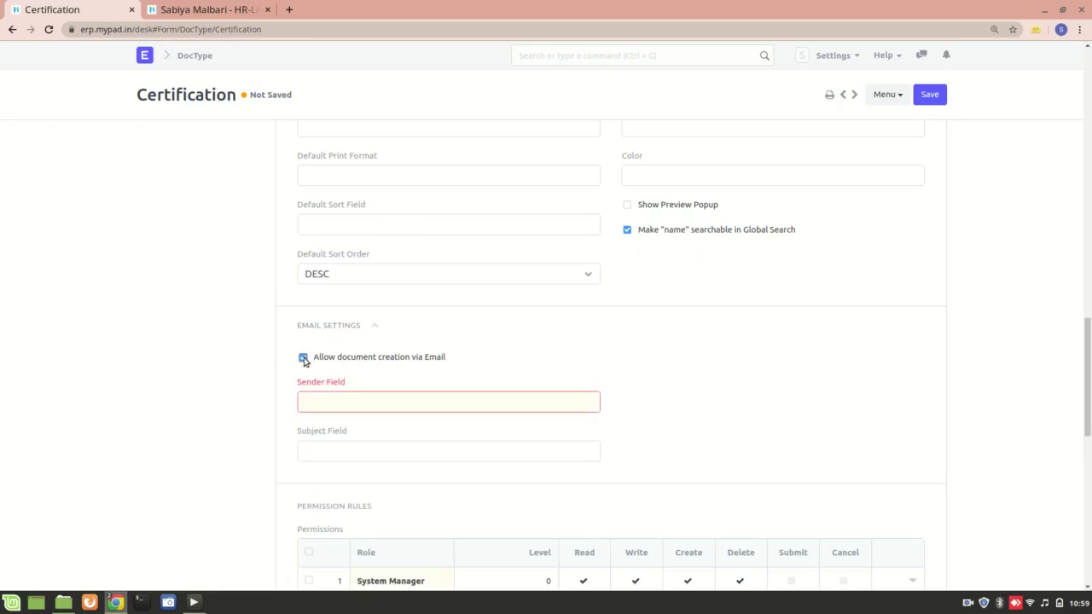
left_click(205, 9)
left_click(73, 10)
left_click(303, 359)
Add a permission rule for the Guest role with its default rights, and save the Certification DocType.
scroll(346, 402, "down", 3)
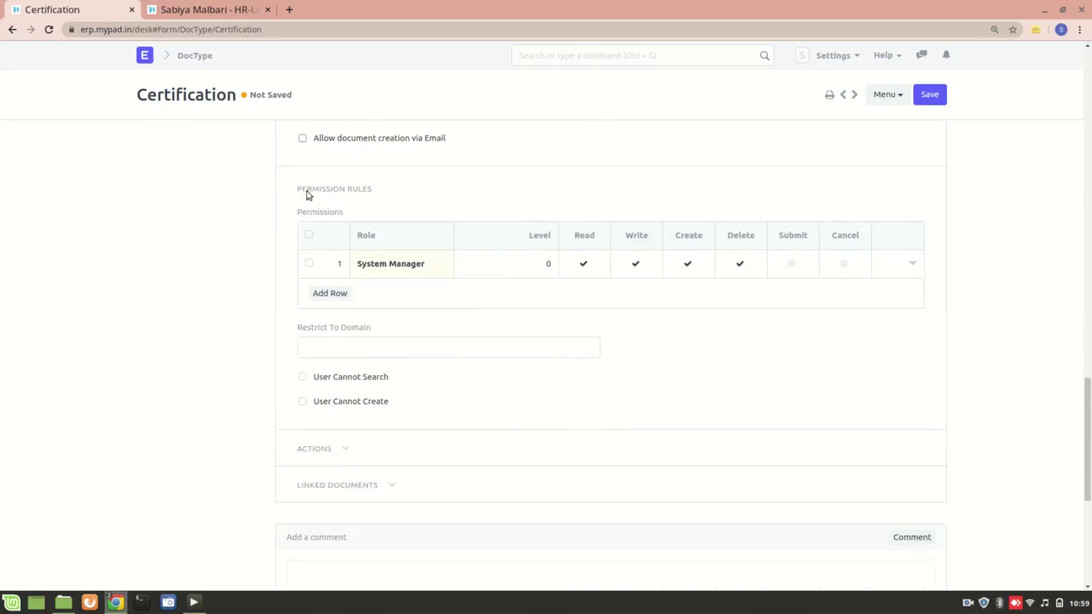
left_click(333, 294)
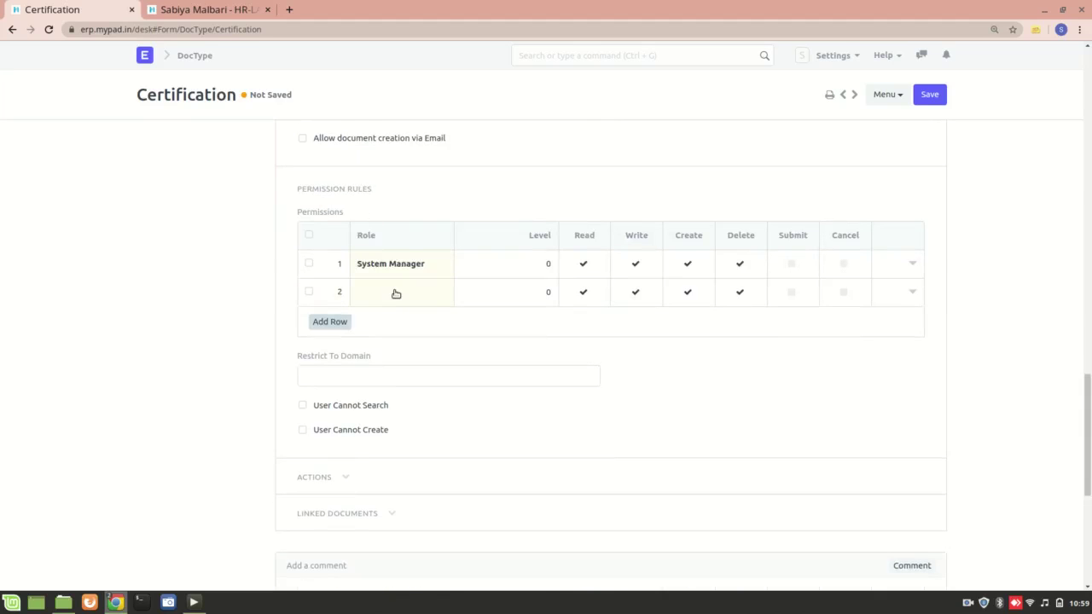
left_click(381, 290)
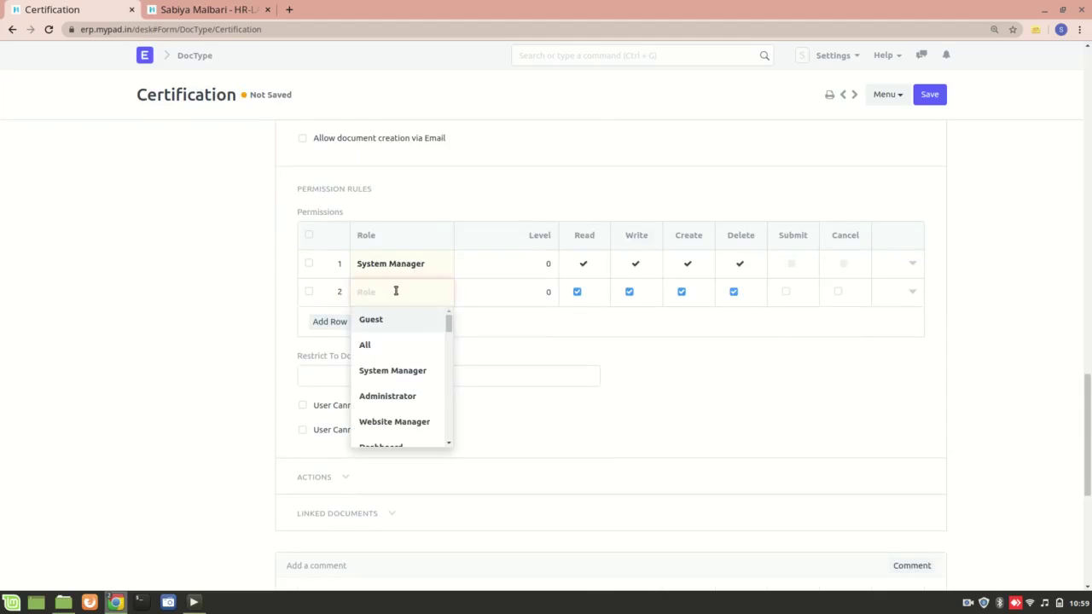
left_click(399, 324)
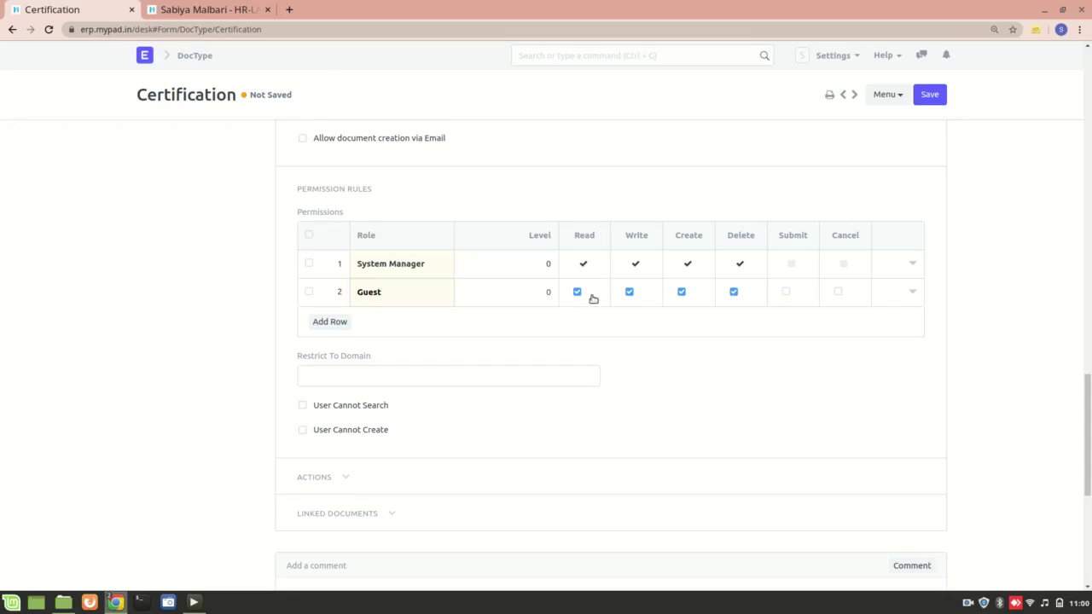
left_click(943, 97)
scroll(595, 341, "up", 5)
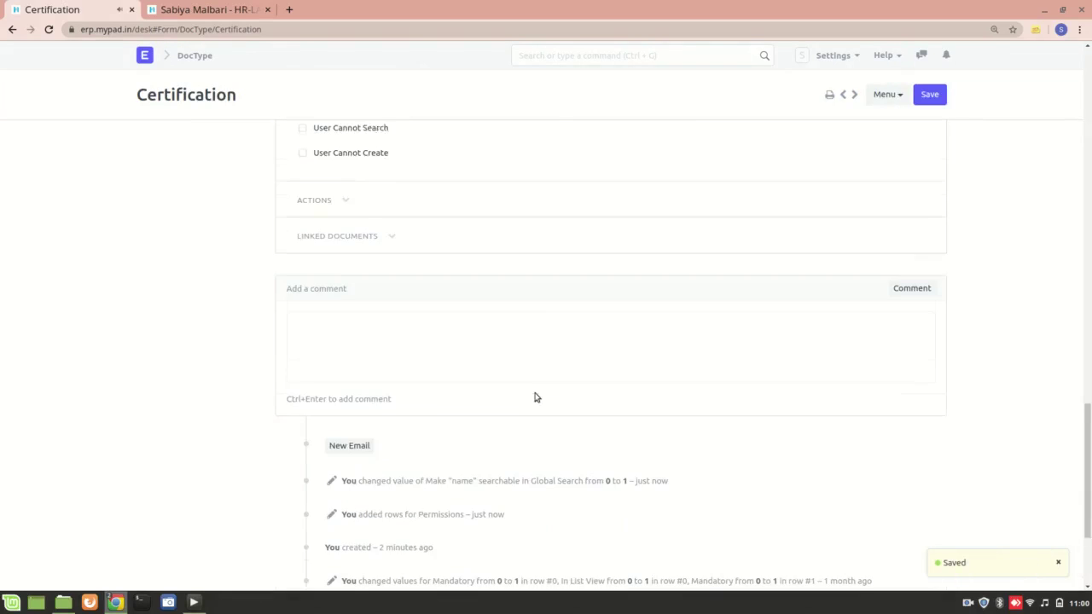
Examine the available domains for Restrict To Domain and leave the restriction empty.
scroll(376, 275, "up", 1)
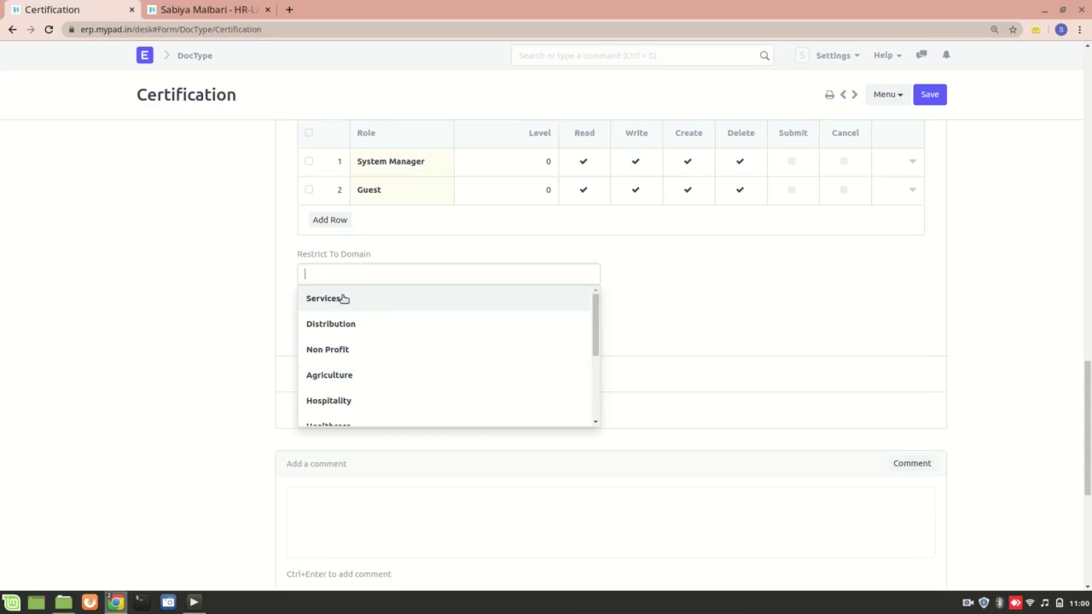
scroll(344, 298, "up", 1)
scroll(344, 299, "down", 3)
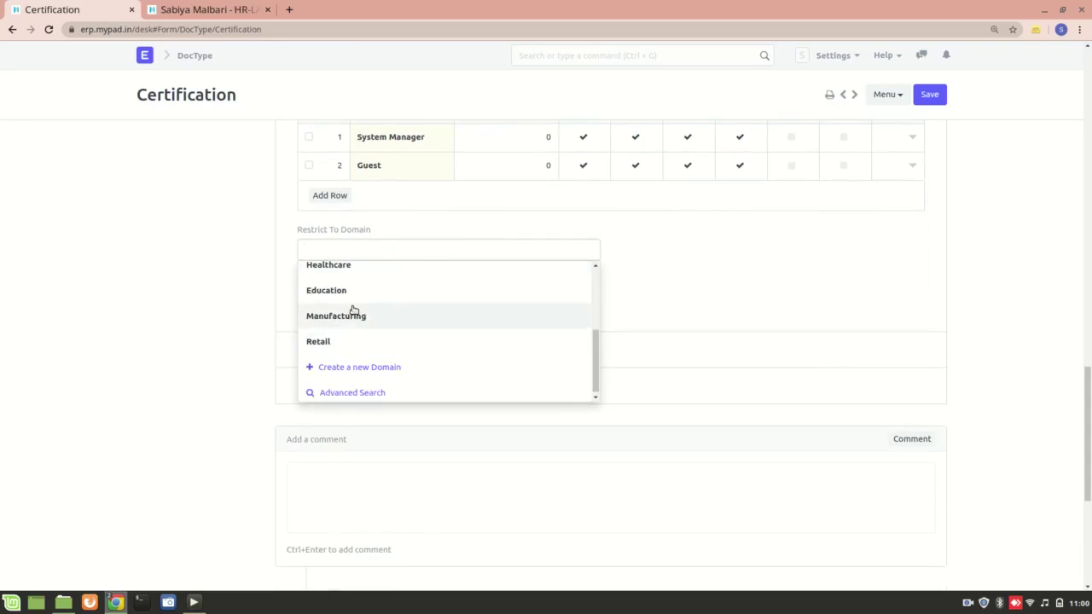
scroll(354, 310, "up", 3)
left_click(222, 261)
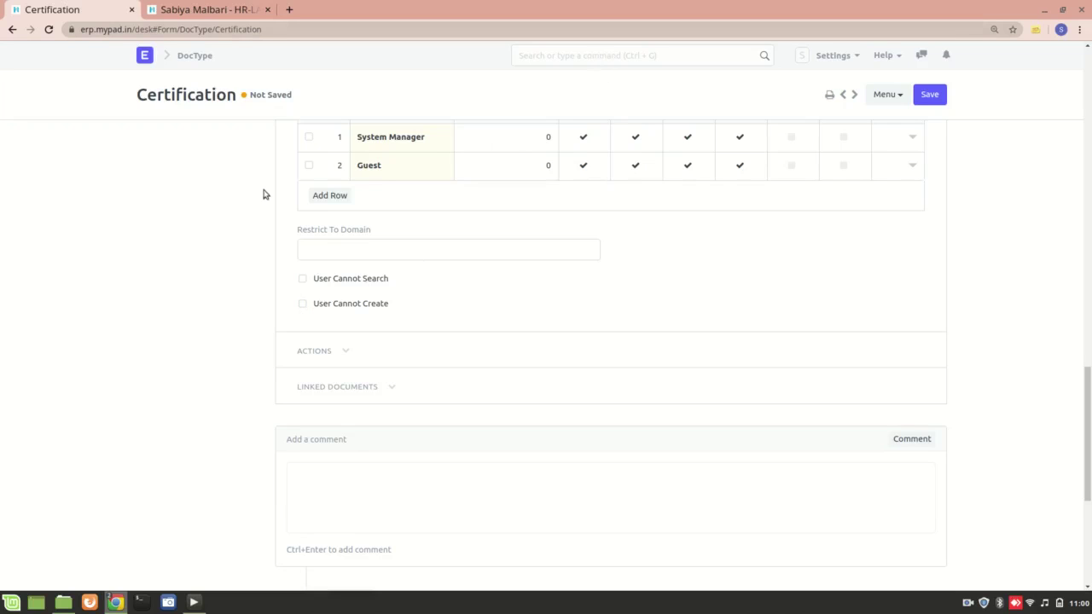
Expand the Actions section and add an empty Server Action row to examine its Label and Action / Route fields.
left_click(326, 354)
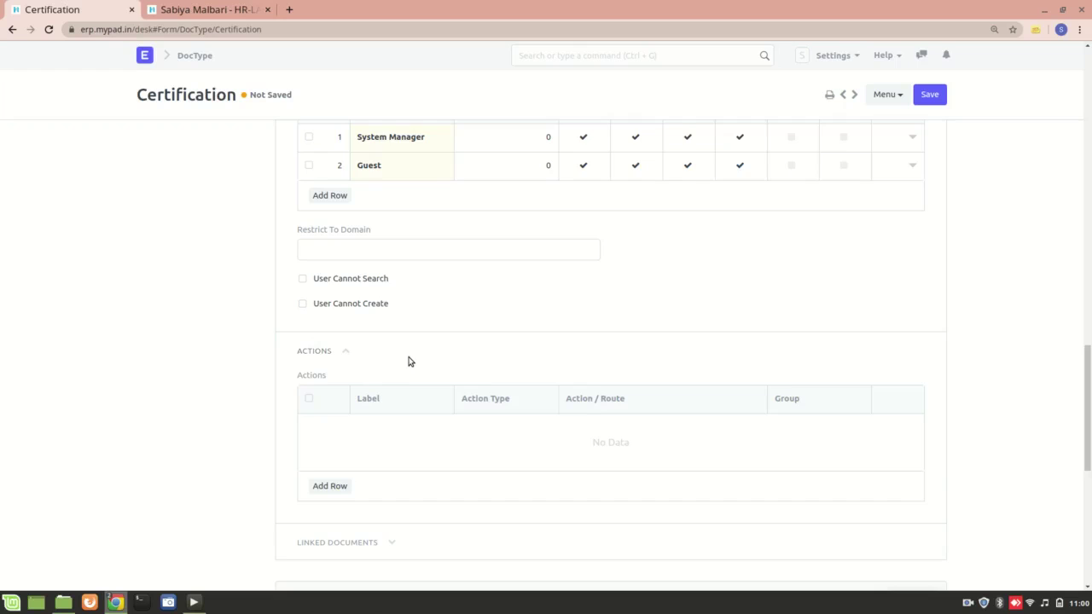
scroll(408, 361, "down", 1)
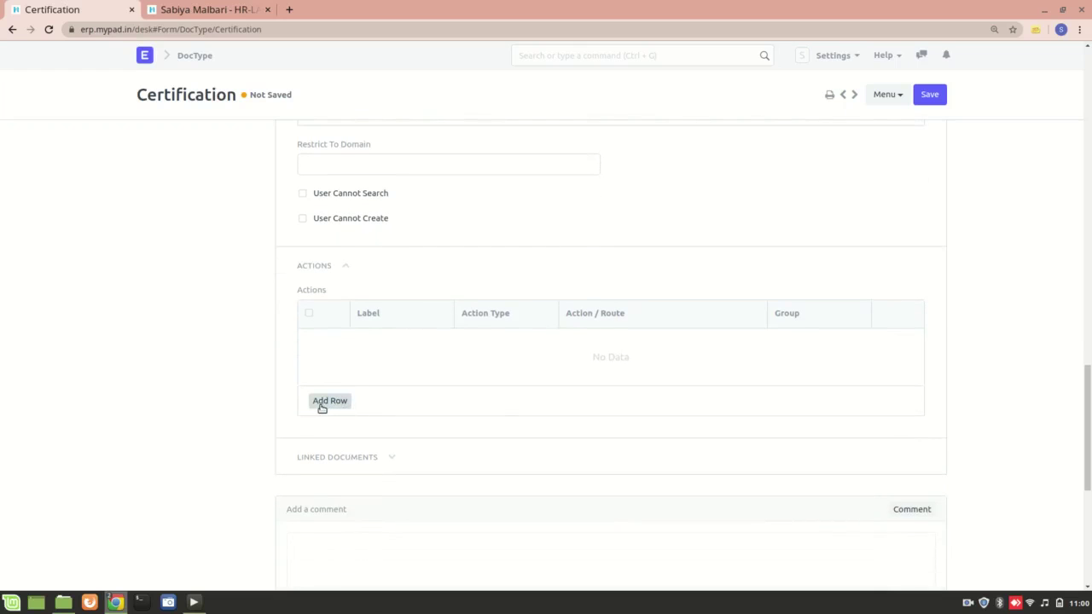
left_click(329, 401)
scroll(373, 168, "down", 2)
left_click(386, 184)
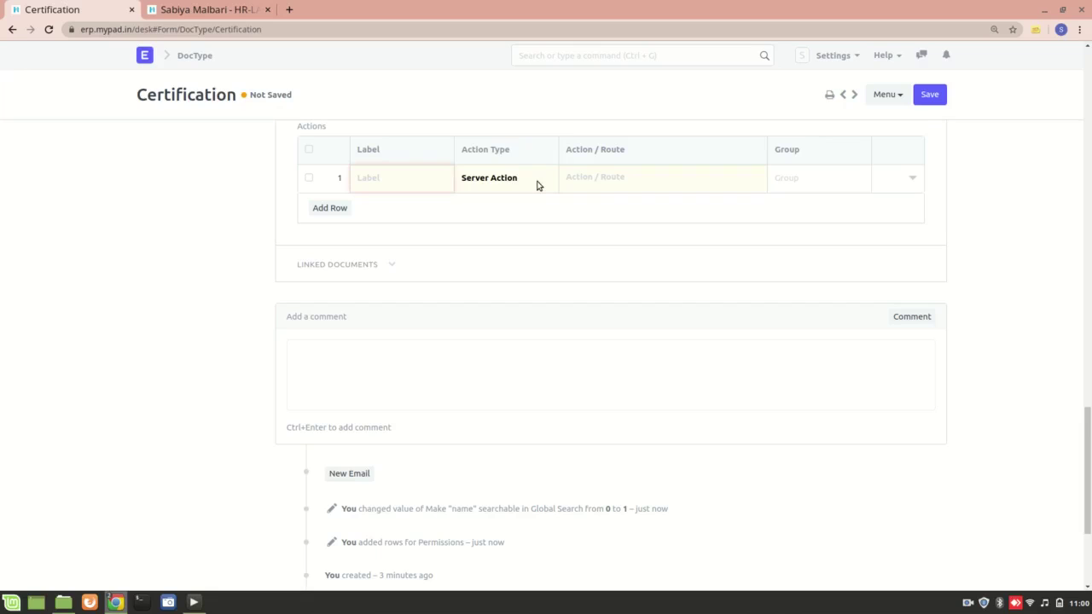
left_click(603, 180)
scroll(298, 307, "down", 3)
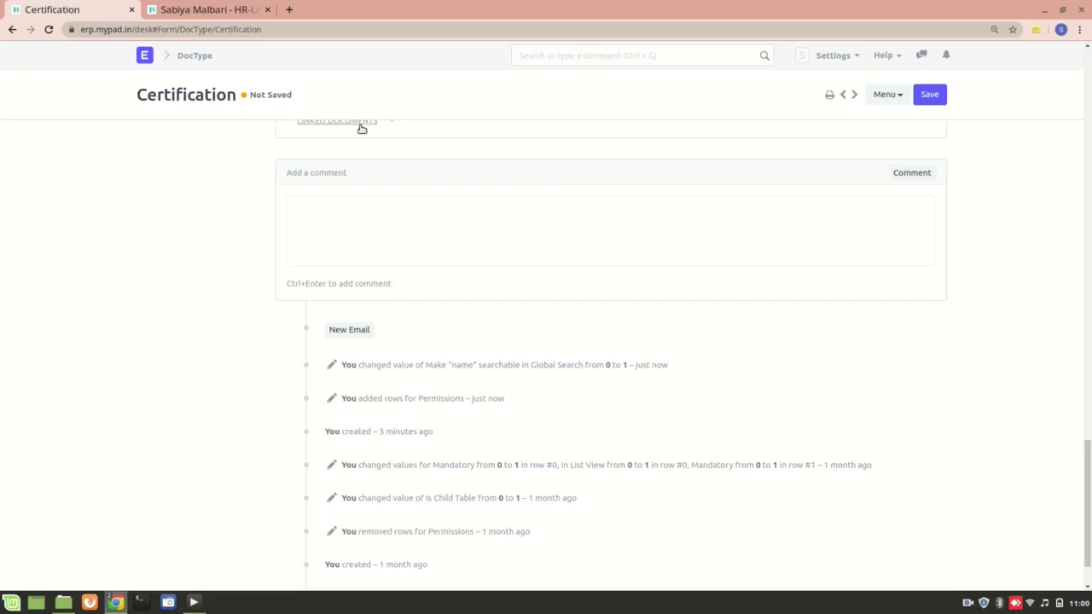
Try a Linked Documents row with Job Applicant as the Link DocType, and clear the entry.
left_click(361, 124)
left_click(341, 256)
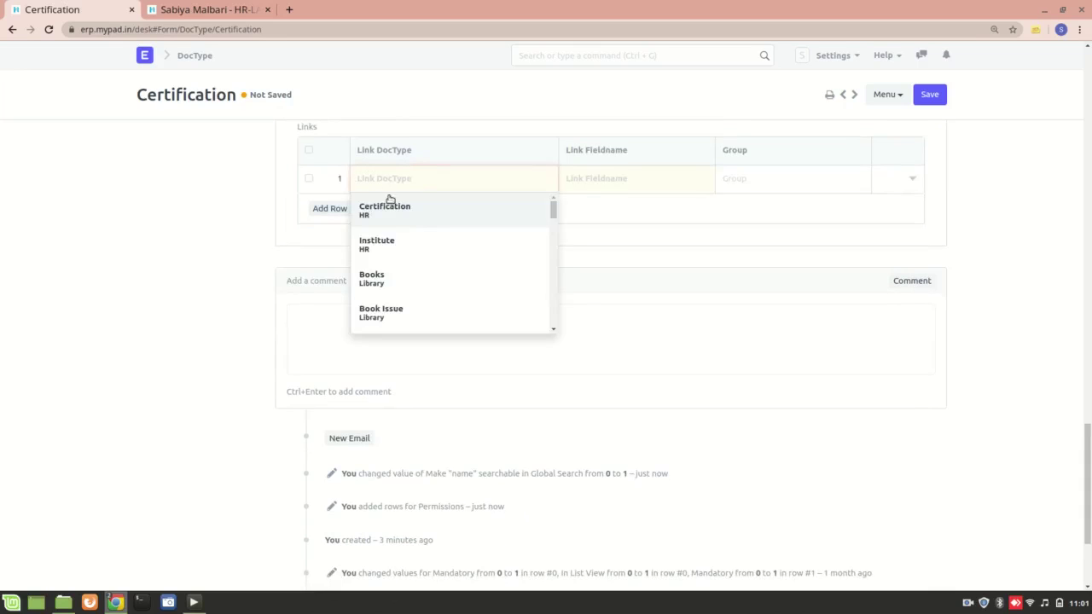
type("job appl")
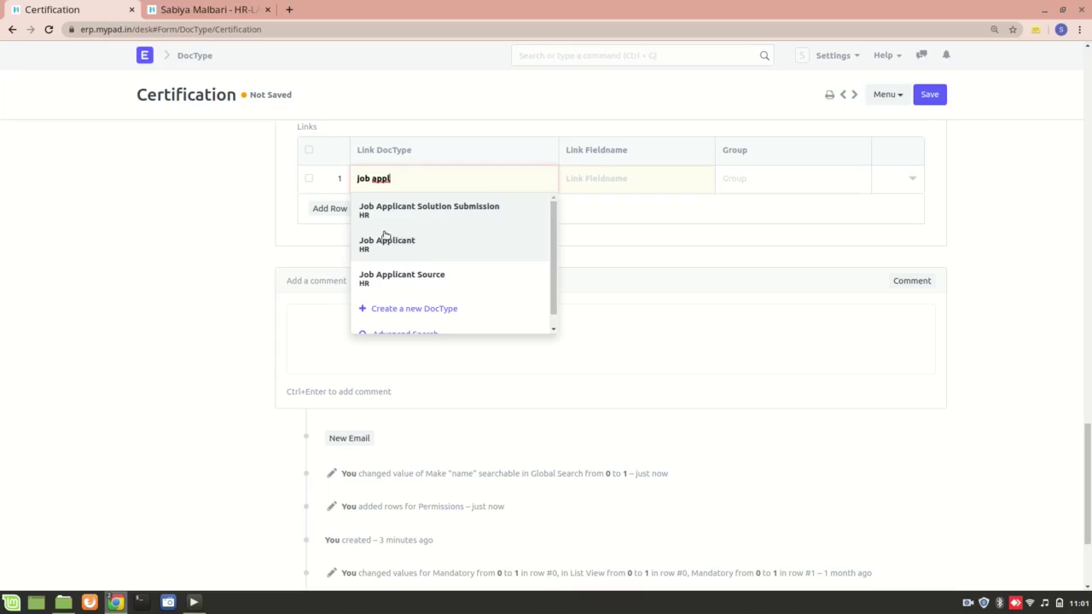
left_click(384, 248)
left_click(618, 178)
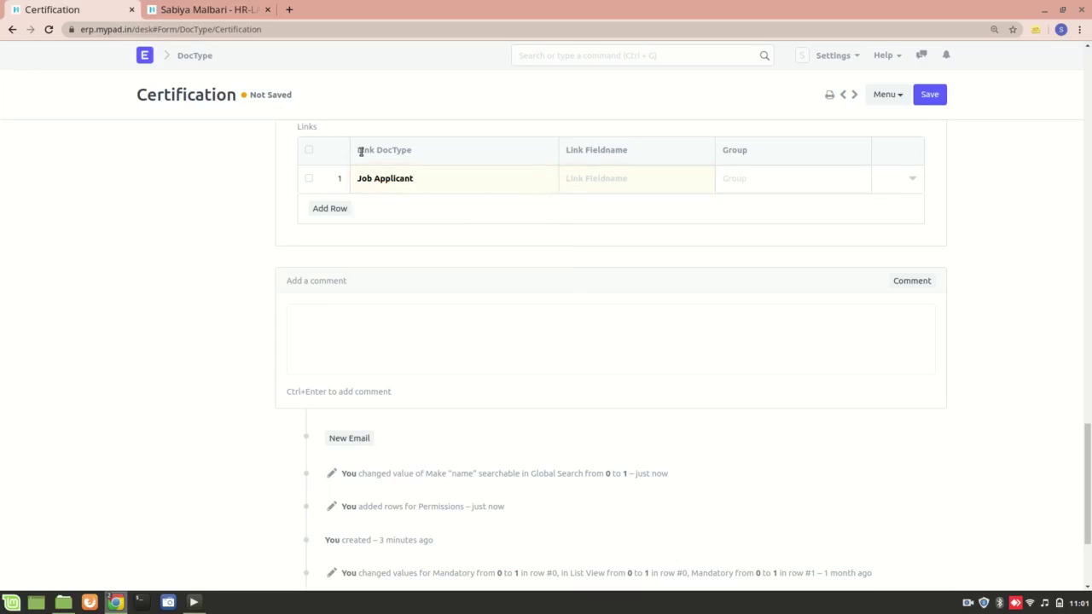
left_click_drag(434, 179, 329, 181)
key("BackSpace")
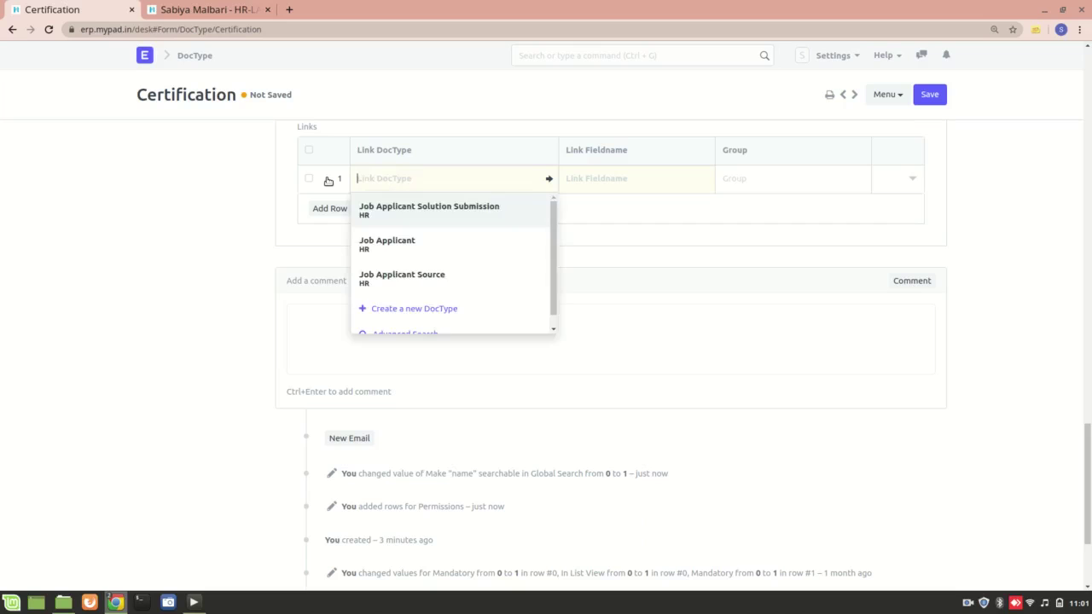
left_click(308, 277)
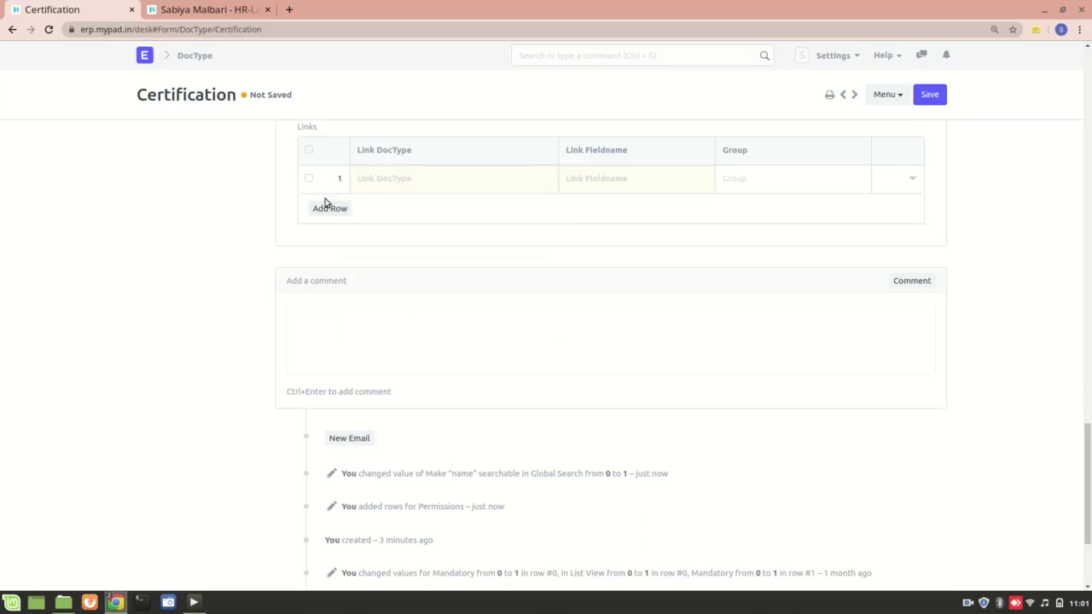
Delete the incomplete Server Action row from the Actions table and save the Certification DocType.
scroll(327, 202, "up", 3)
left_click(933, 101)
left_click(649, 82)
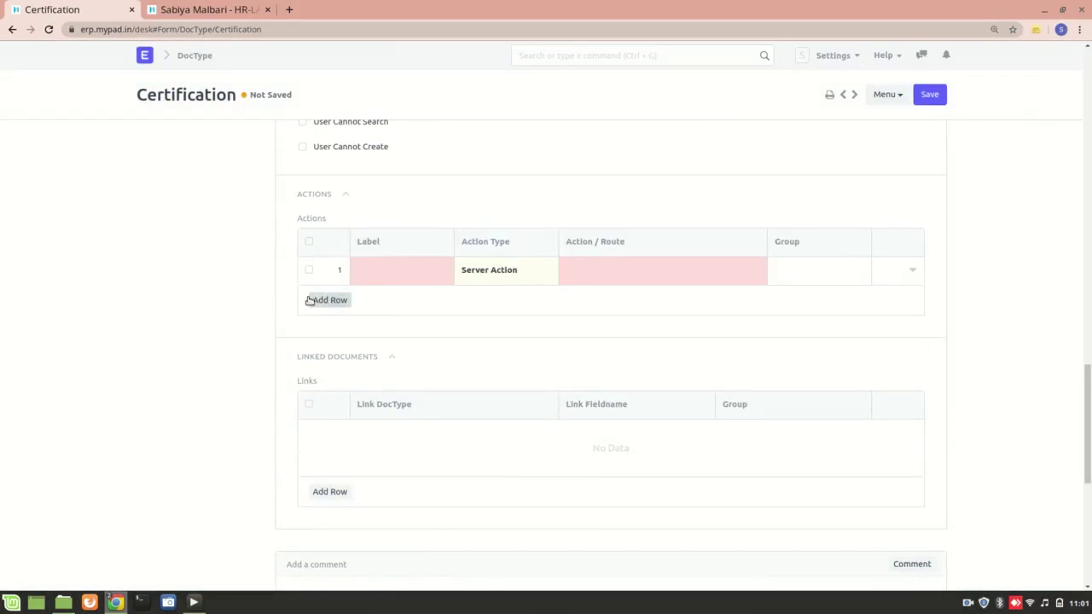
left_click(314, 271)
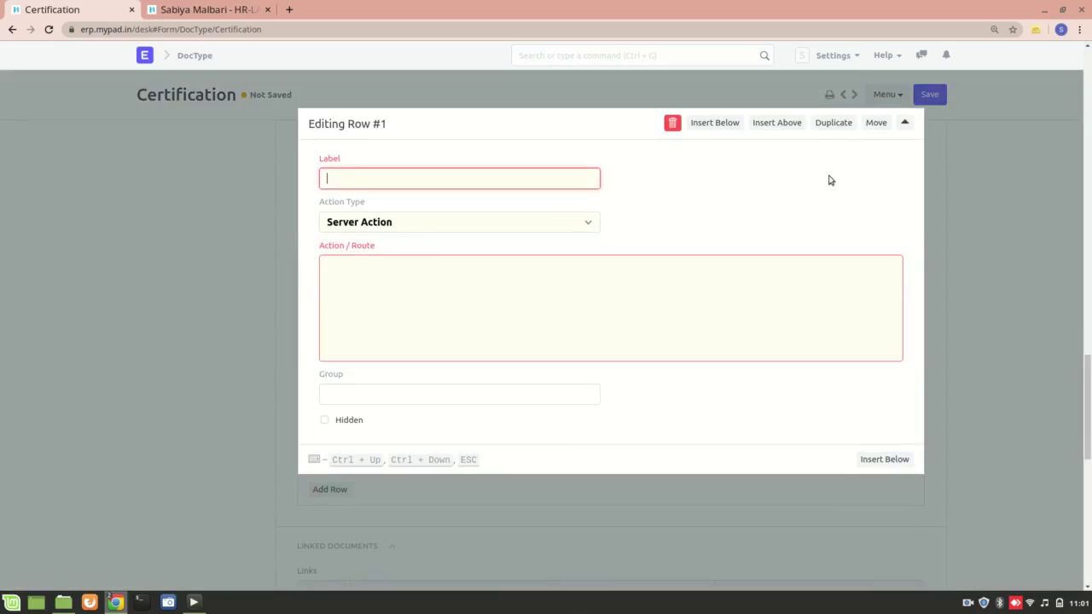
left_click(671, 124)
scroll(540, 220, "up", 2)
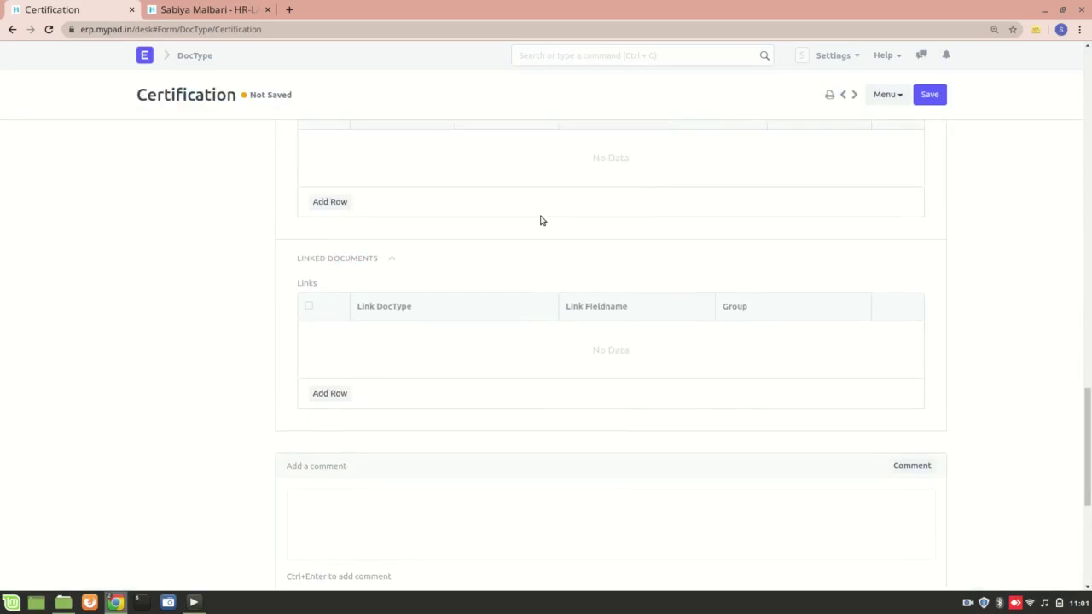
left_click(931, 93)
Examine the Certification DocType's dashboard links for views, workflow, customization and rules, and its main settings.
scroll(741, 213, "up", 15)
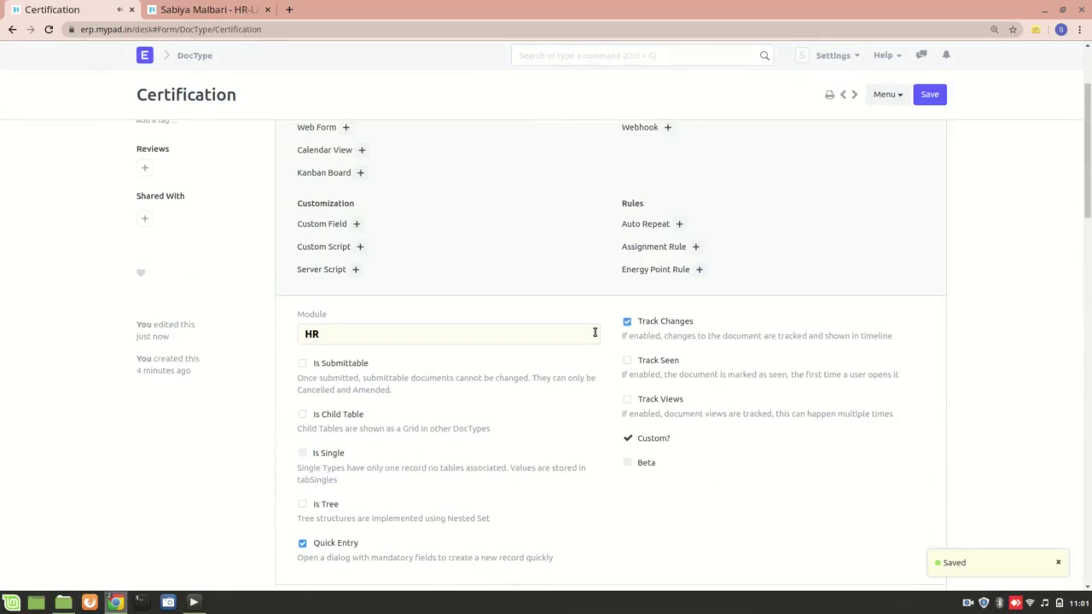
scroll(594, 333, "up", 3)
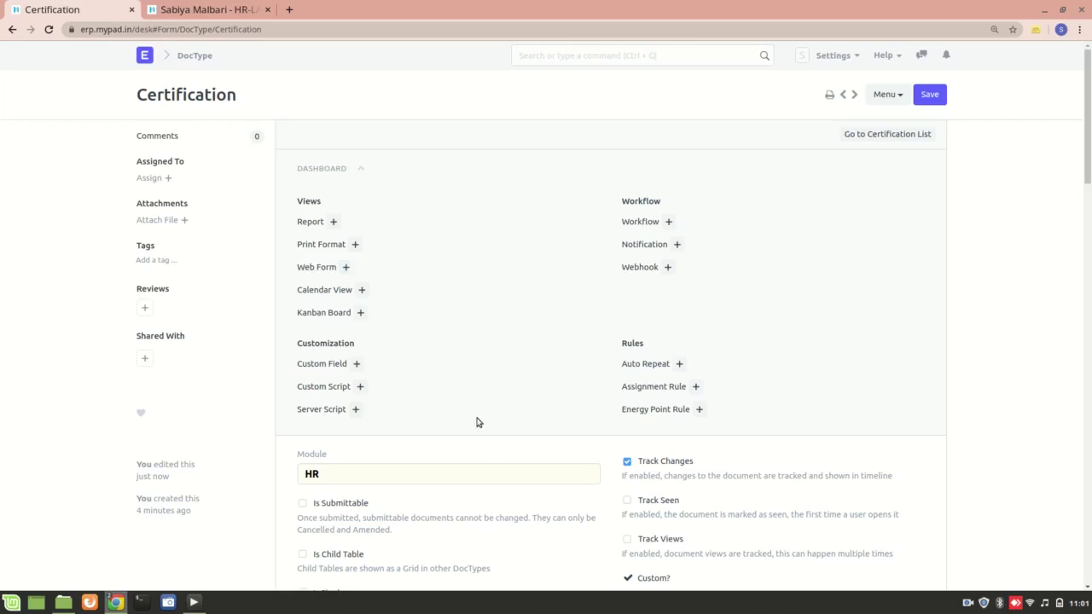
scroll(484, 446, "down", 2)
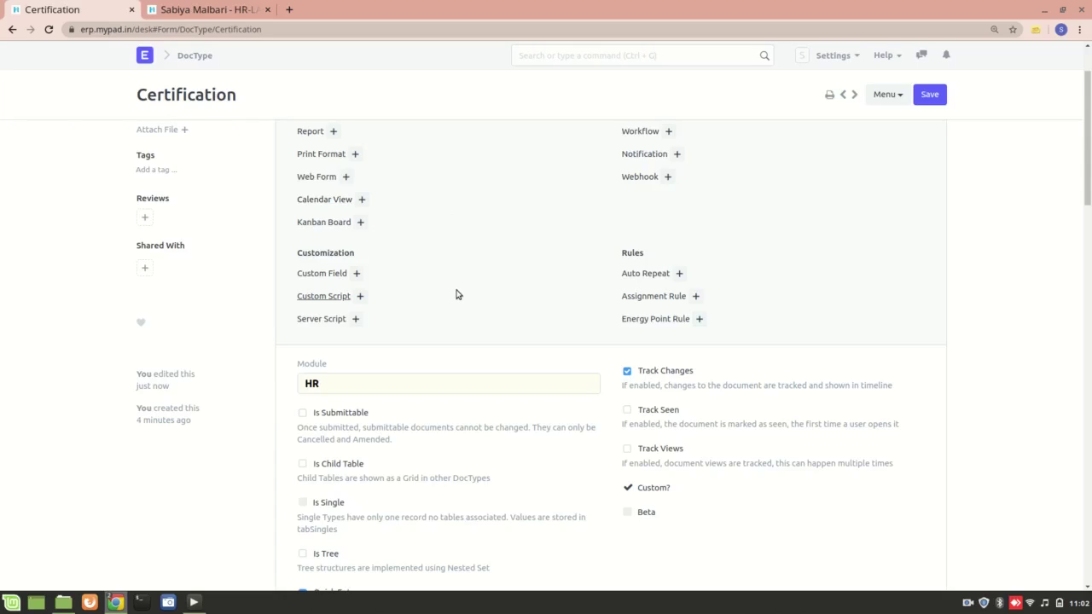
scroll(455, 293, "down", 10)
scroll(455, 295, "down", 4)
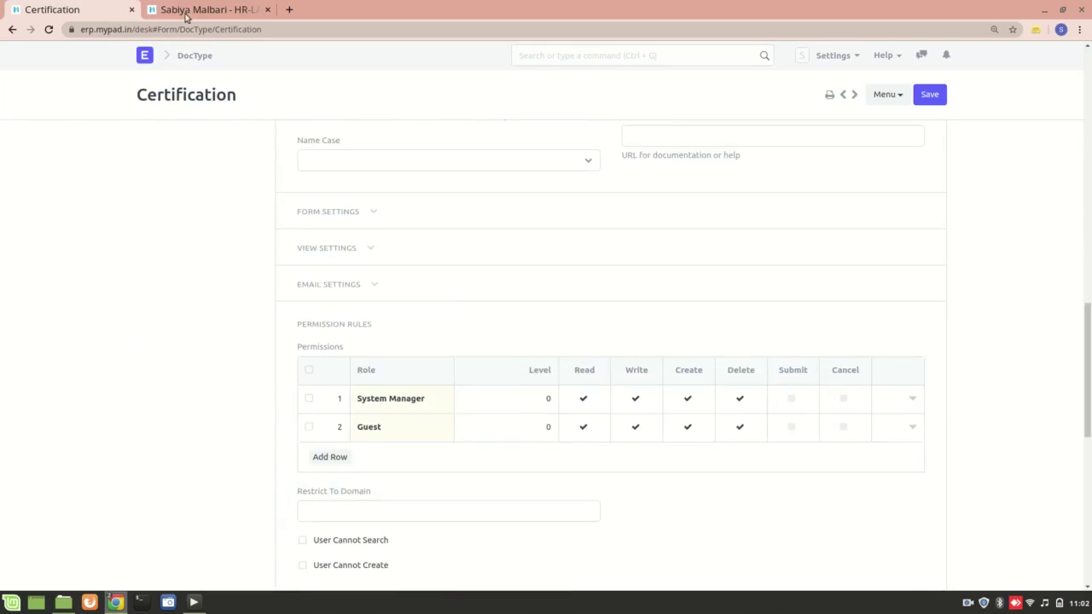
Look through the HR module's document lists, check the open leave application, and return to the Certification DocType.
left_click(145, 56)
scroll(356, 381, "down", 7)
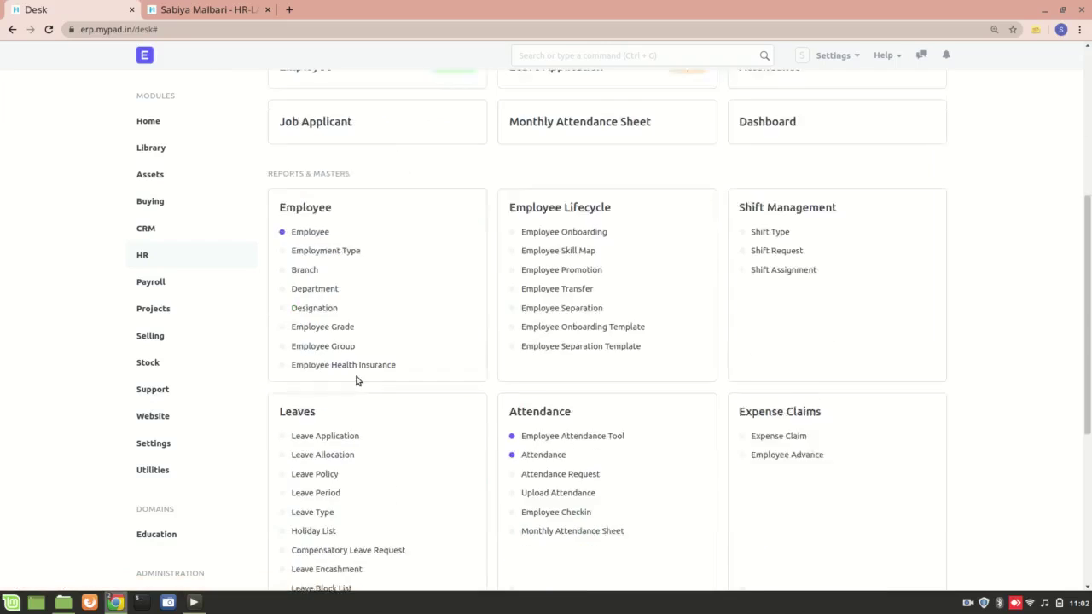
scroll(356, 381, "up", 3)
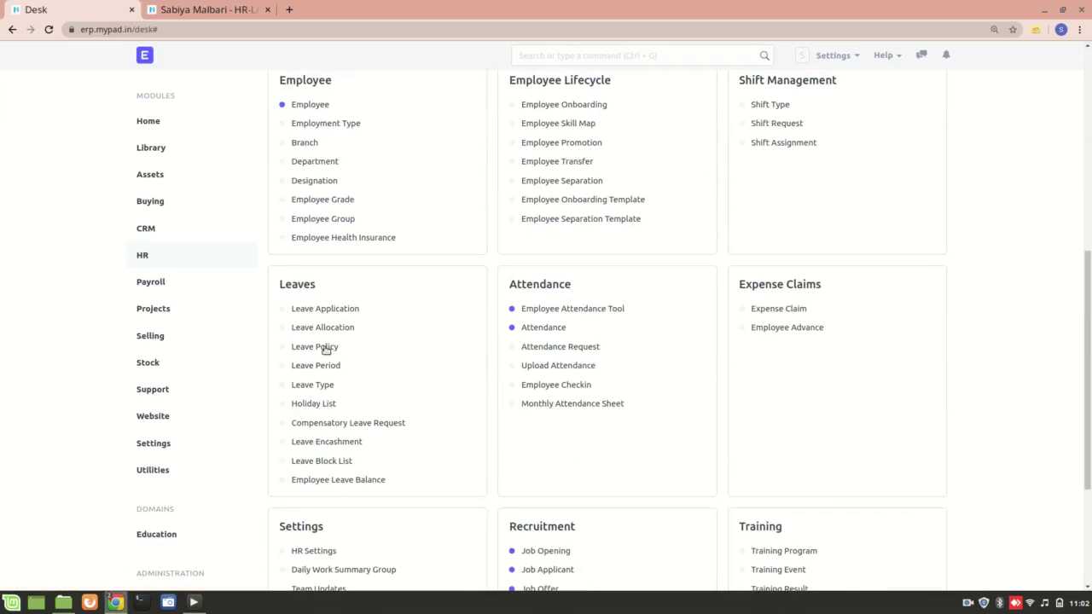
left_click(195, 6)
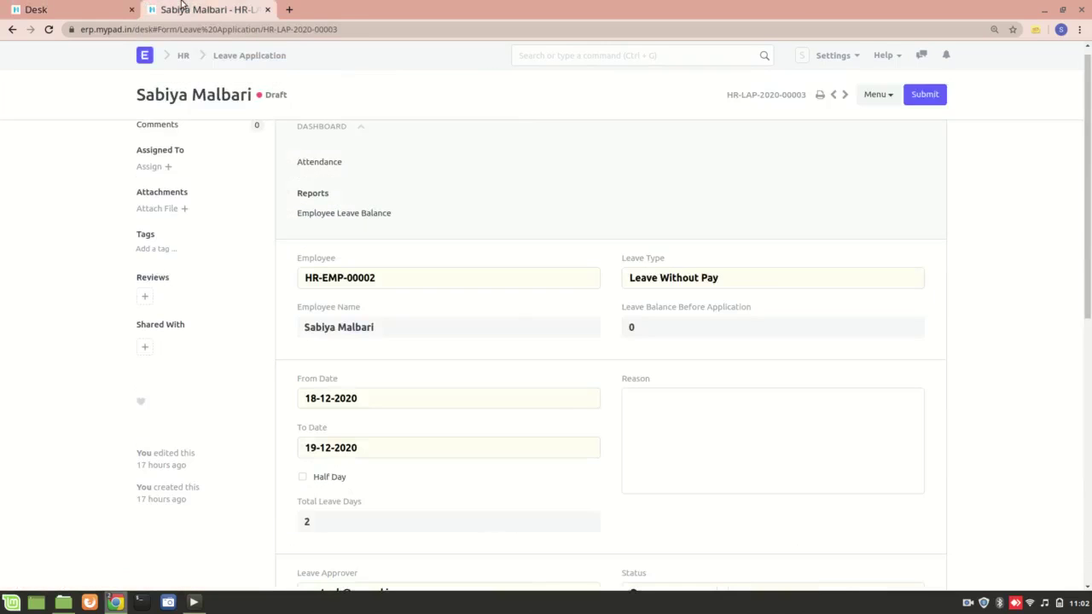
left_click(109, 7)
left_click(12, 29)
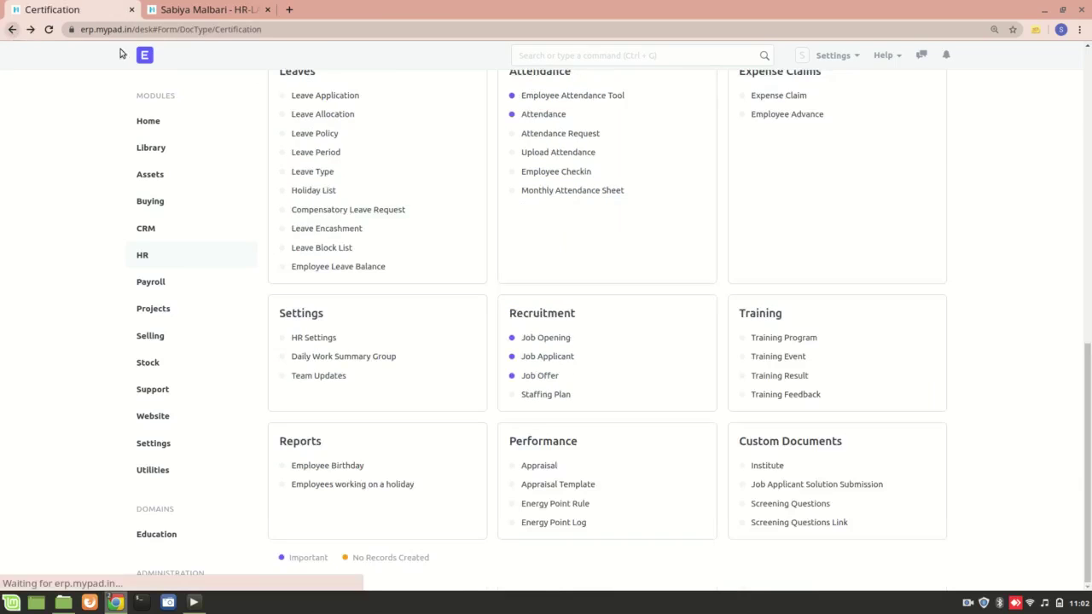
Make the Certification DocType a child table and save it.
scroll(361, 353, "down", 4)
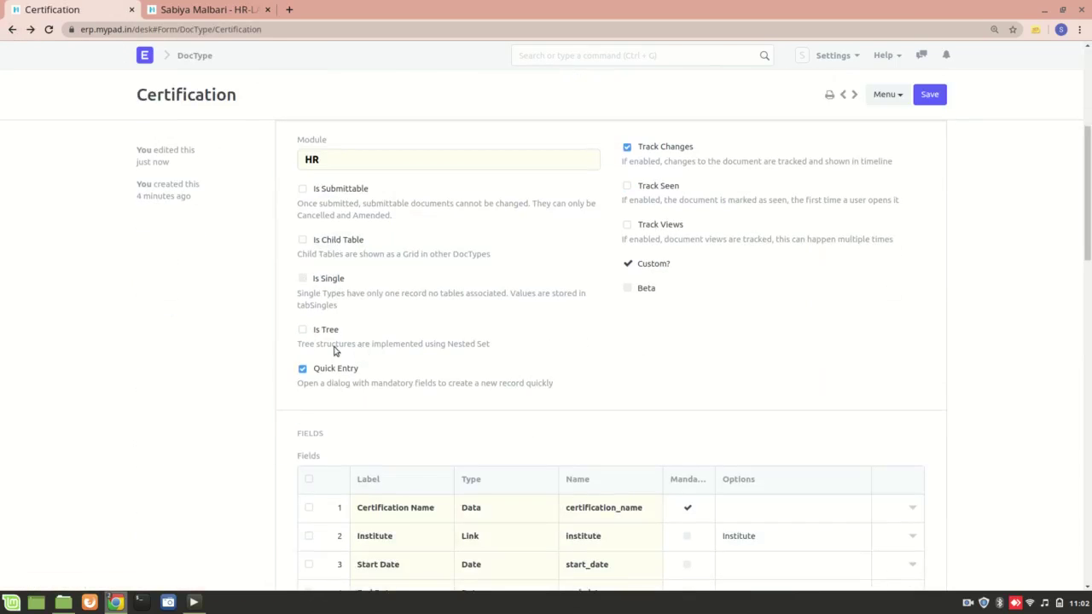
left_click(301, 240)
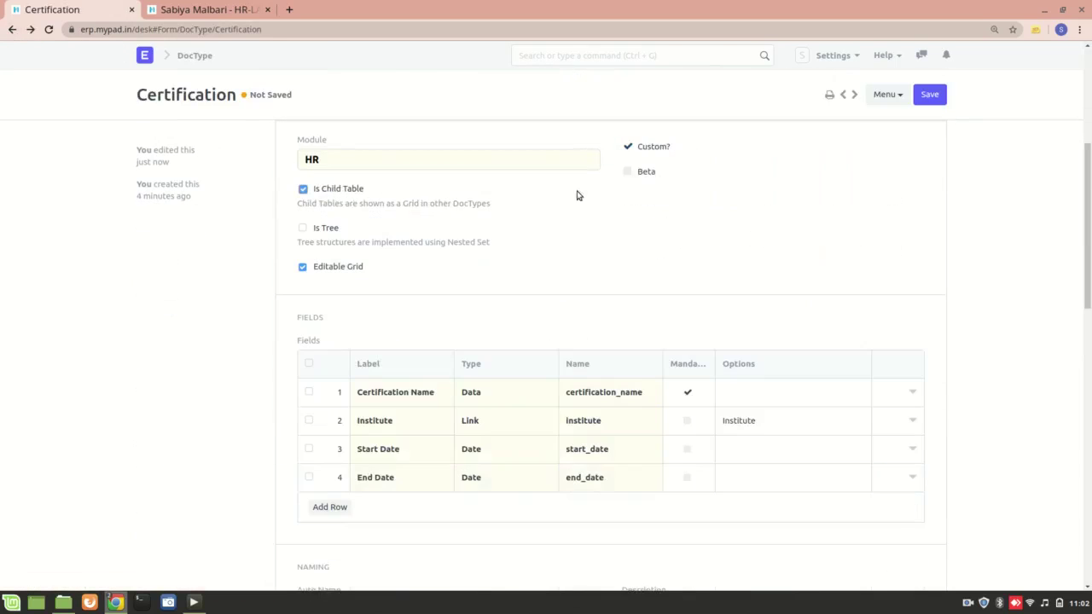
left_click(929, 95)
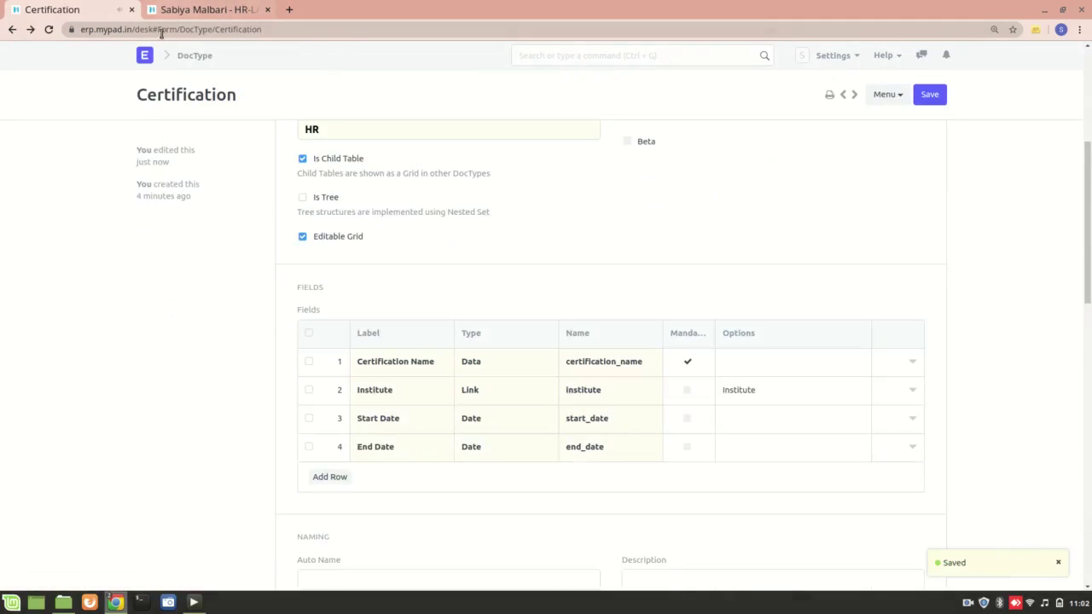
Open the Customize Form page for the Job Applicant DocType from its list and go to its Fields table.
left_click(145, 55)
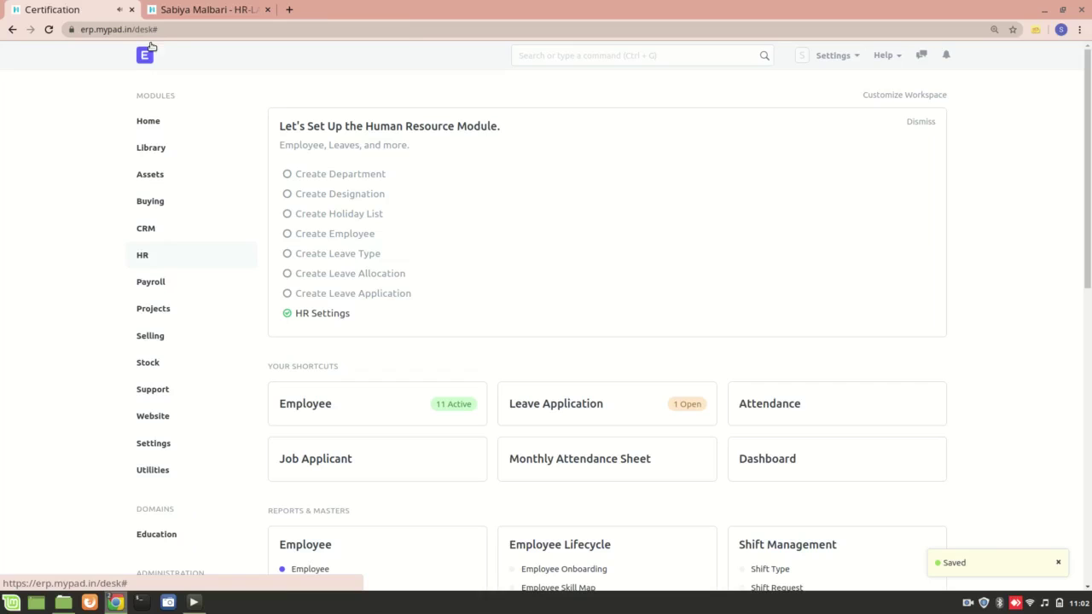
left_click(393, 474)
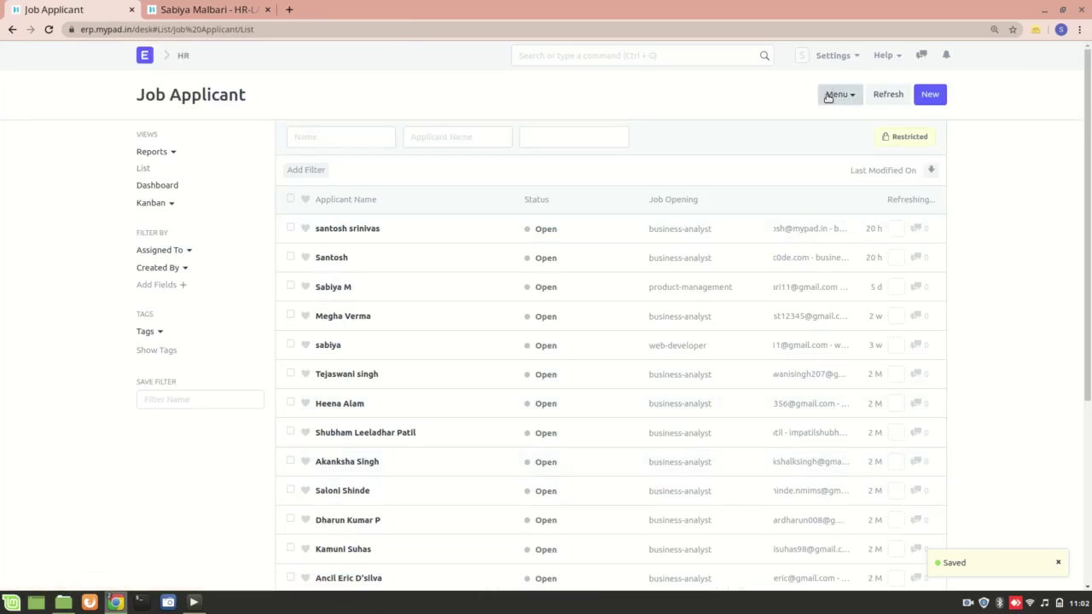
left_click(836, 94)
left_click(804, 226)
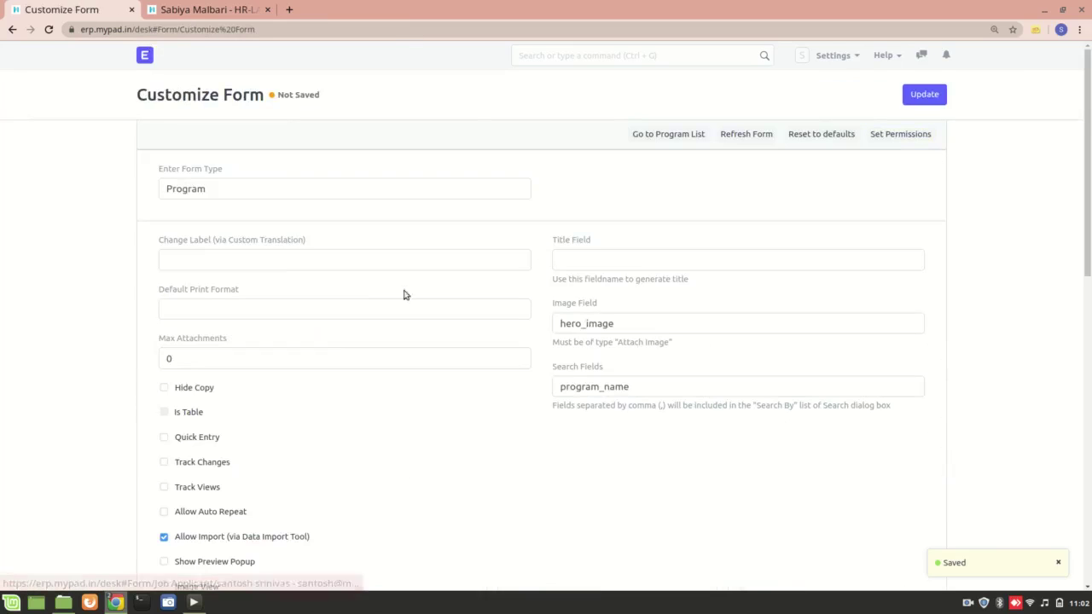
scroll(329, 380, "down", 6)
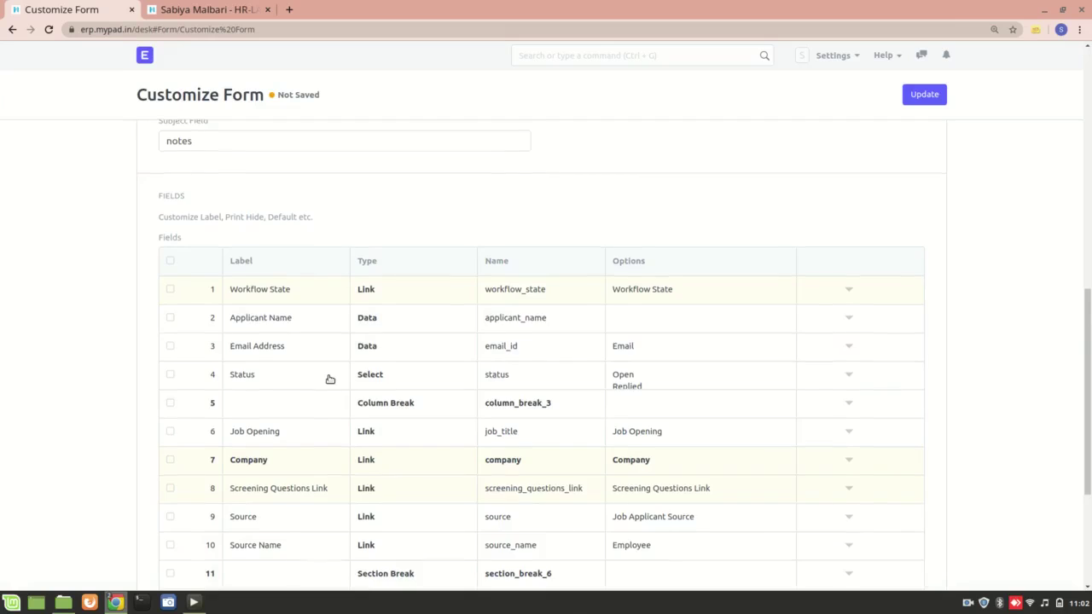
scroll(329, 380, "down", 5)
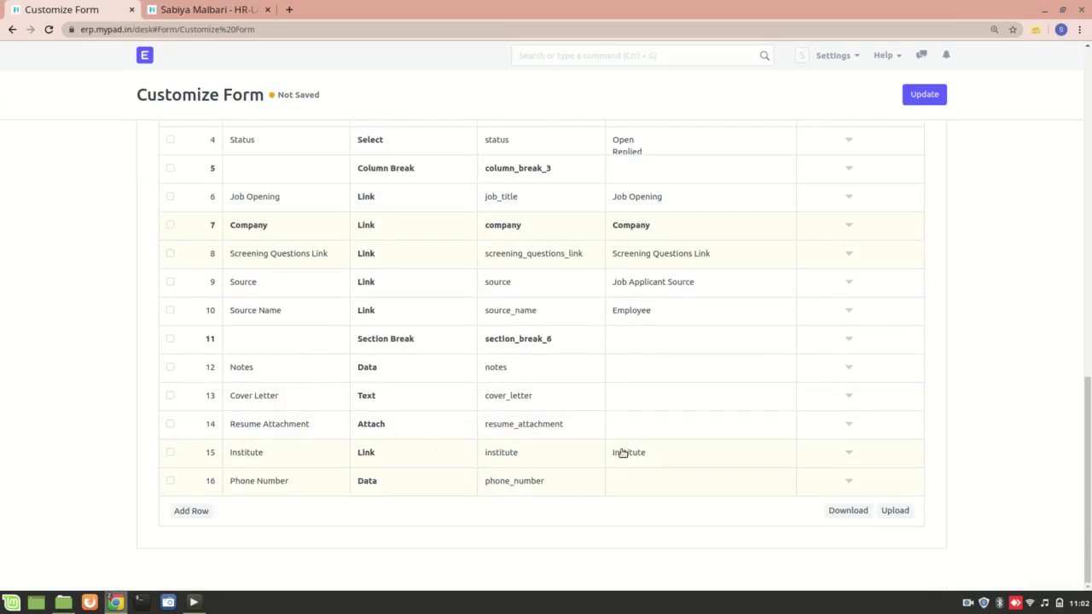
Insert a field row below Institute labelled Certifications, with type Table and Certification as its options.
left_click(852, 453)
left_click(714, 453)
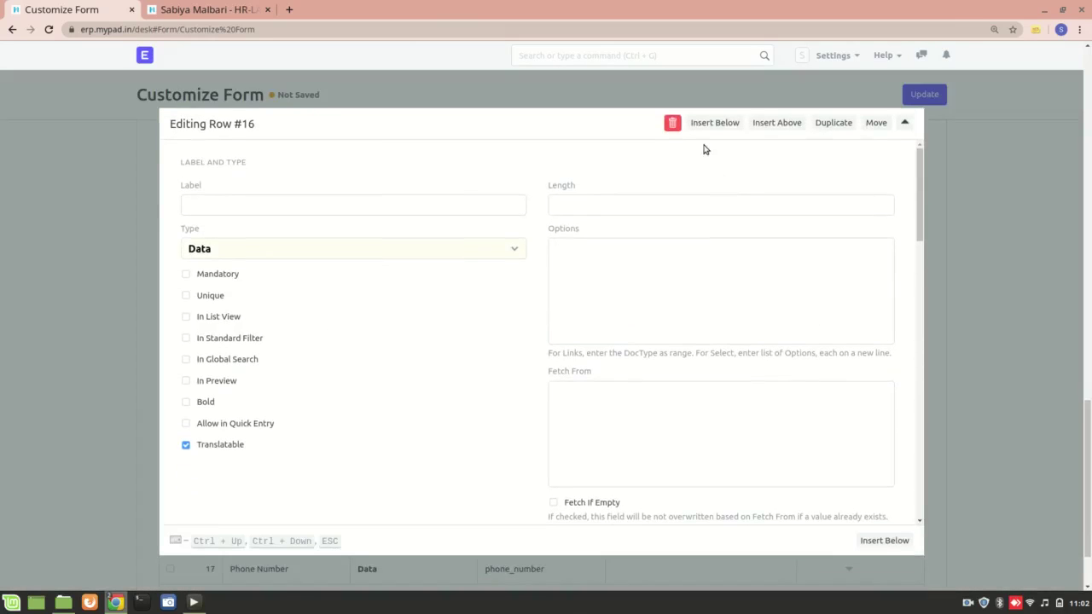
left_click(1003, 232)
left_click(288, 448)
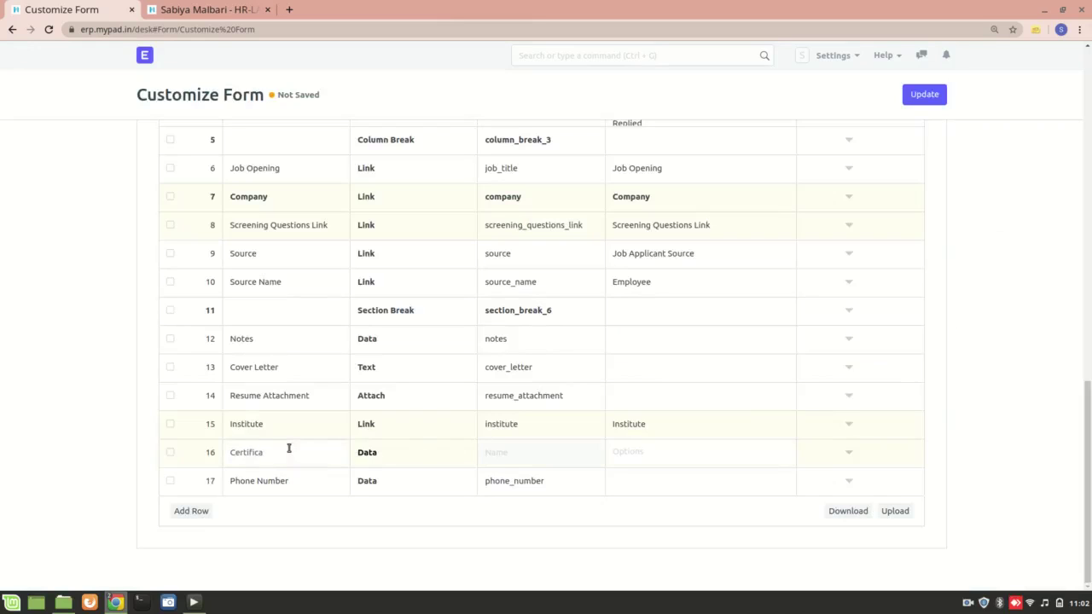
left_click(379, 453)
key("t")
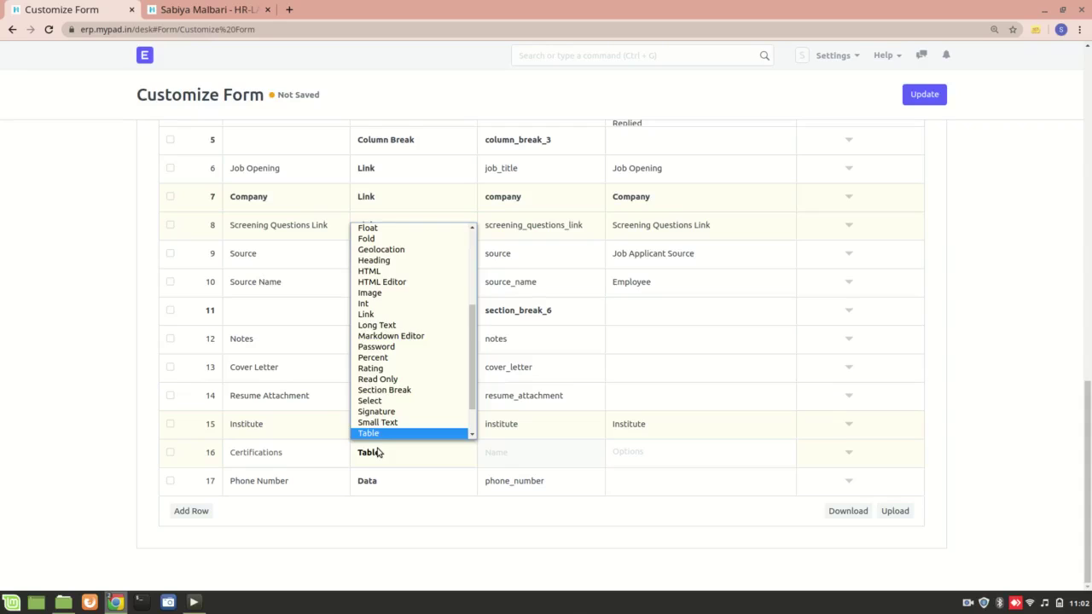
key("Return")
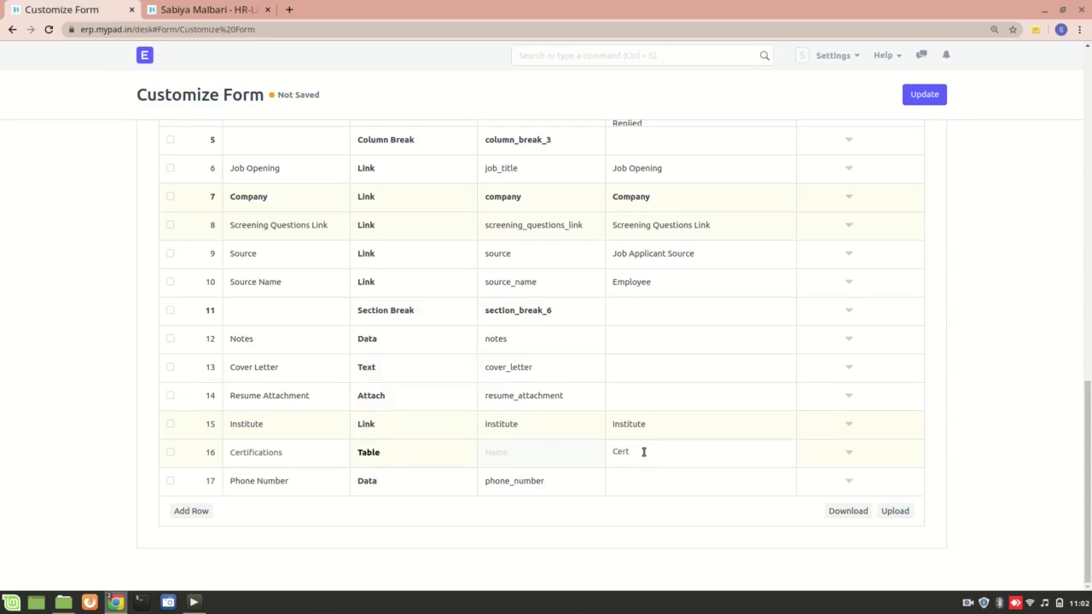
Open the DocType list in the other tab and check the exact name of the Certification DocType.
left_click(232, 7)
left_click(183, 55)
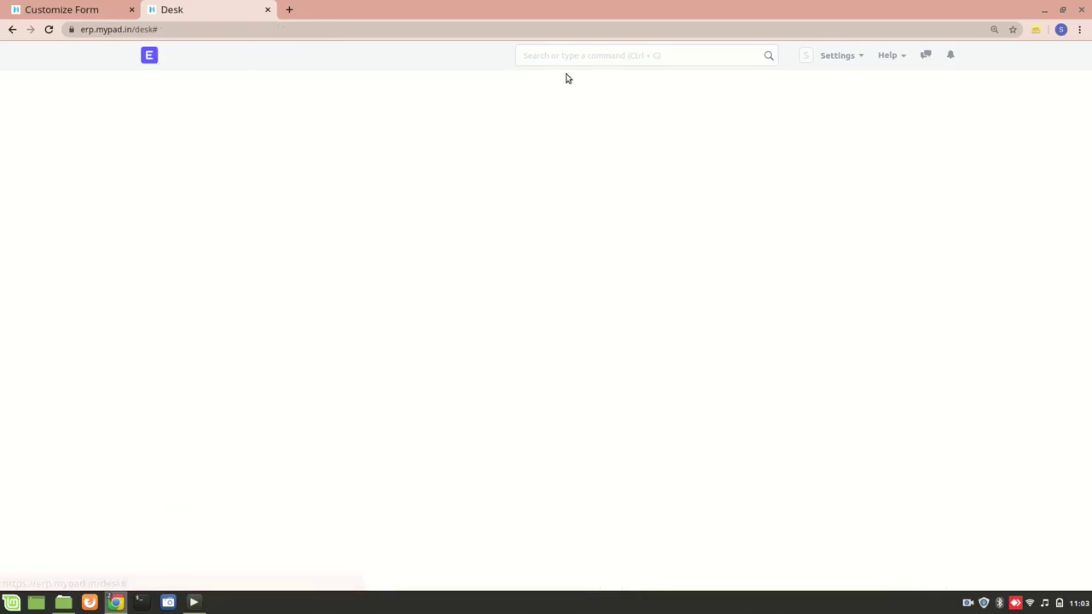
left_click(606, 55)
type("docty")
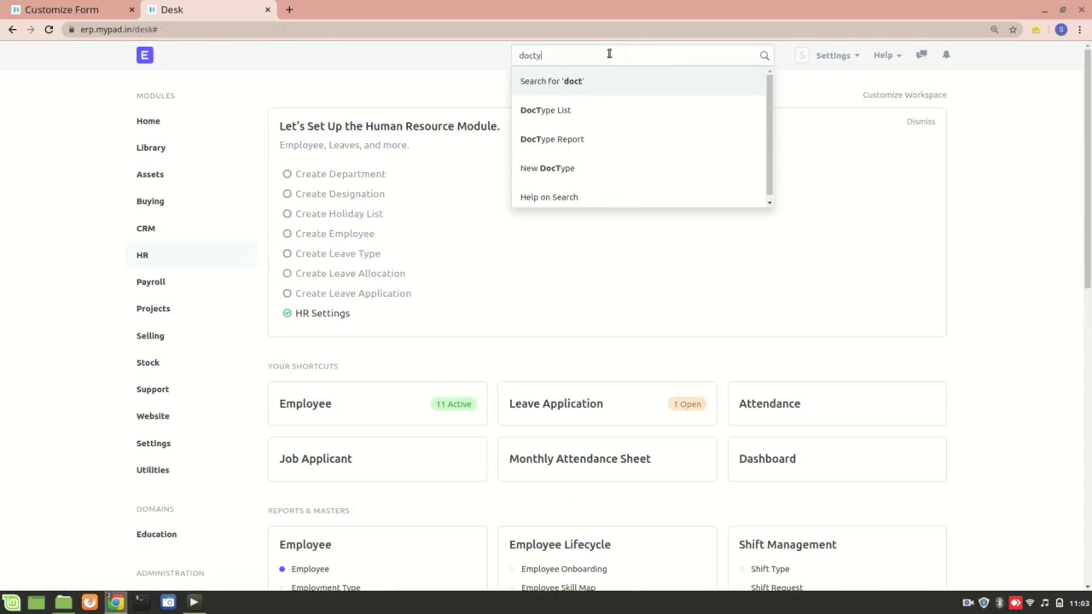
left_click(641, 113)
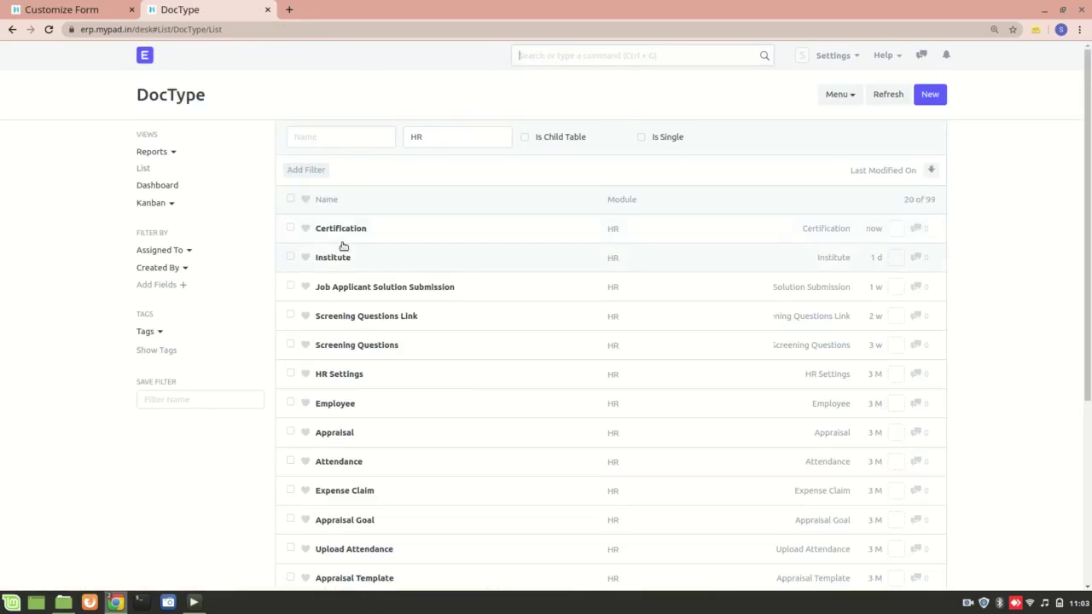
Return to the Customize Form page, update the Job Applicant form with the new field, and reload the page.
left_click(79, 7)
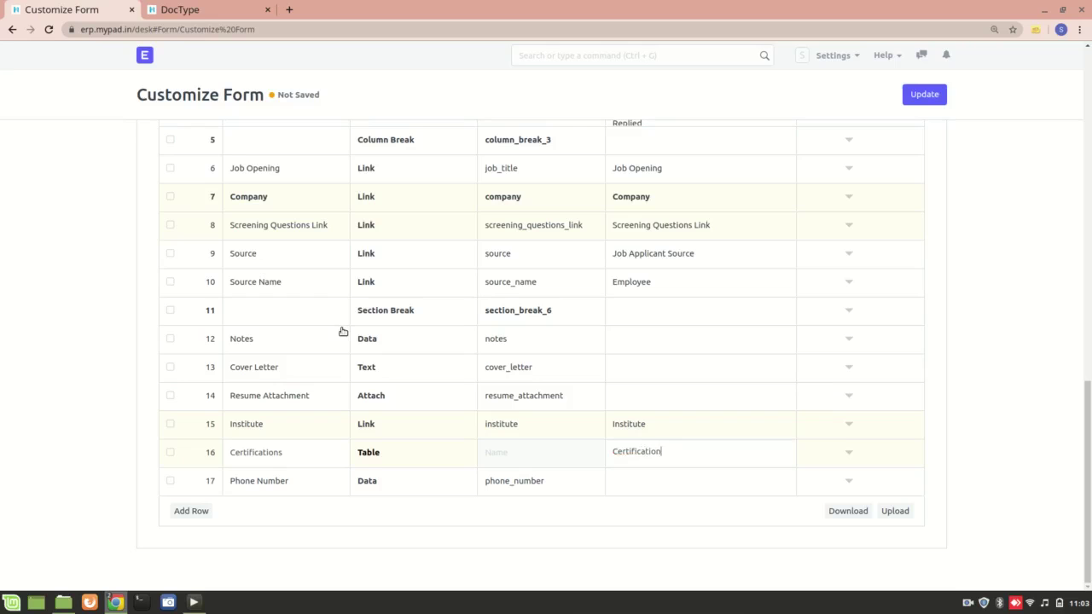
left_click(935, 92)
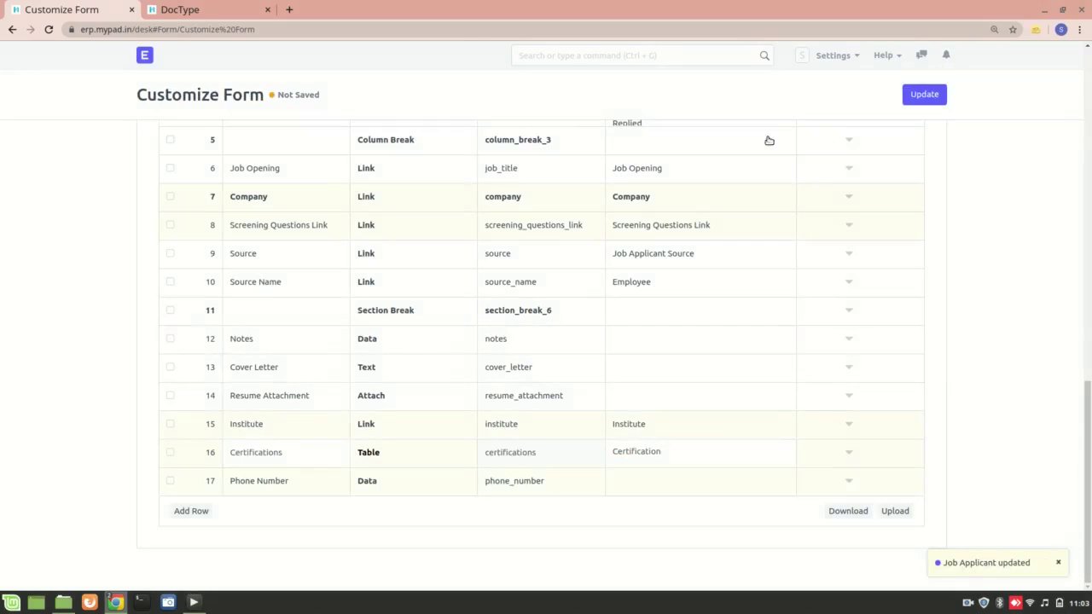
key("F5")
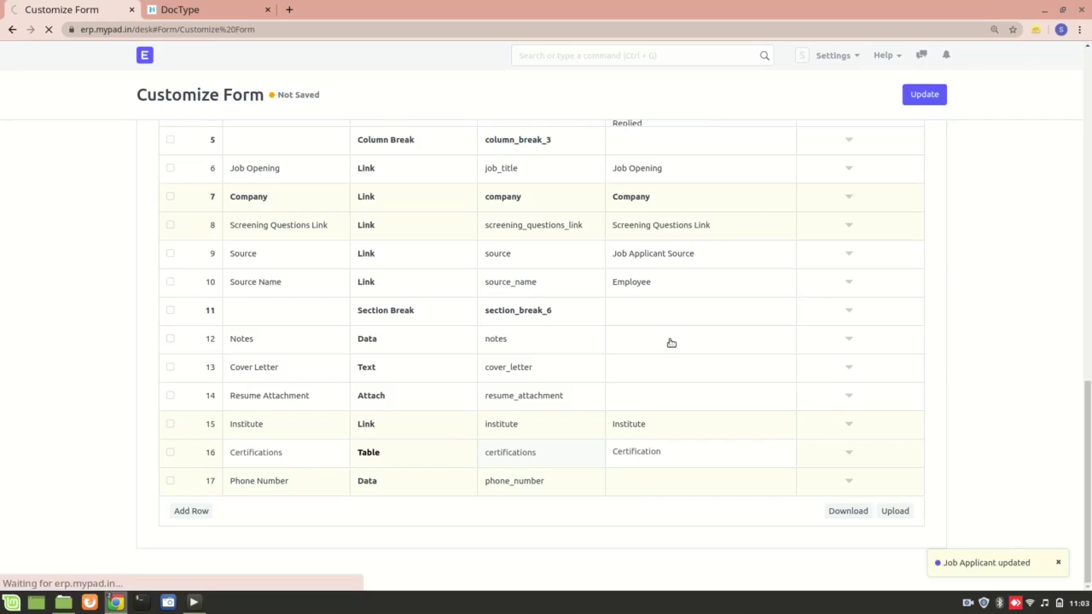
Open the Job Applicant list from the HR workspace and start a new applicant to view its form.
left_click(146, 55)
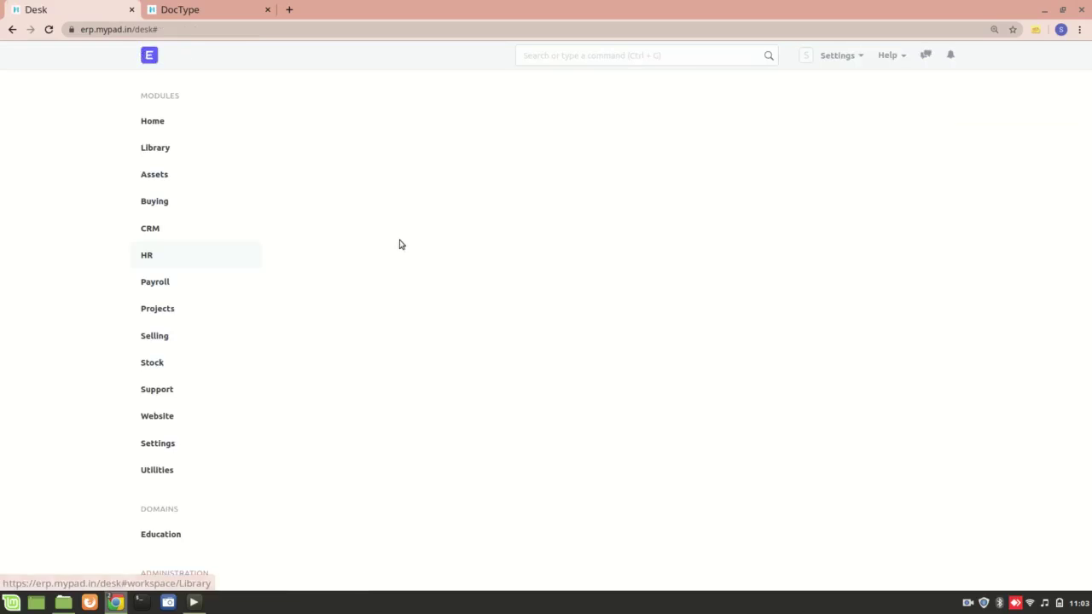
scroll(426, 512, "down", 5)
scroll(383, 234, "up", 4)
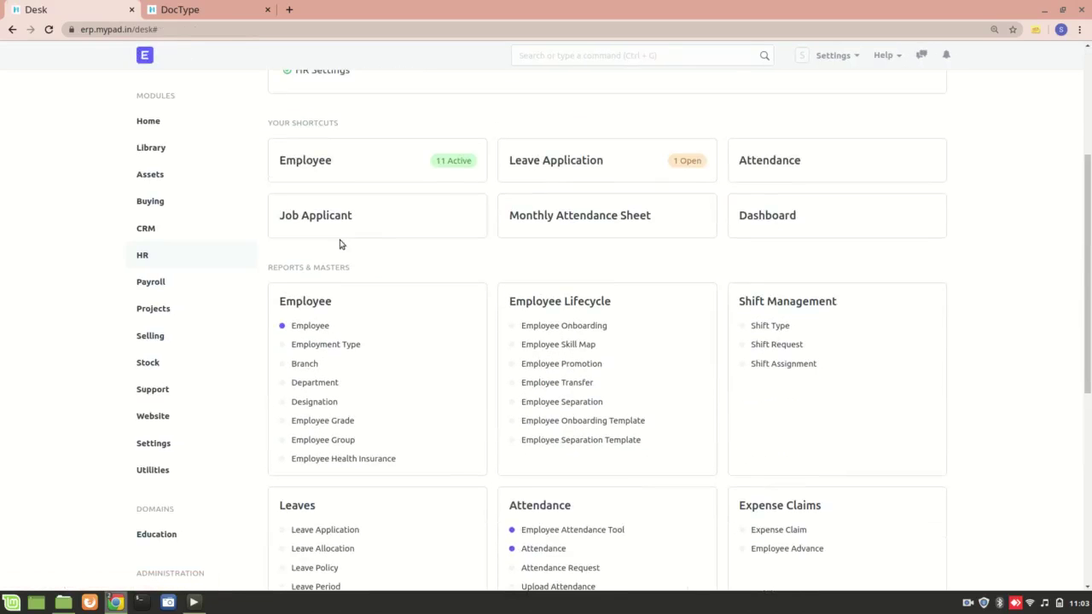
left_click(341, 228)
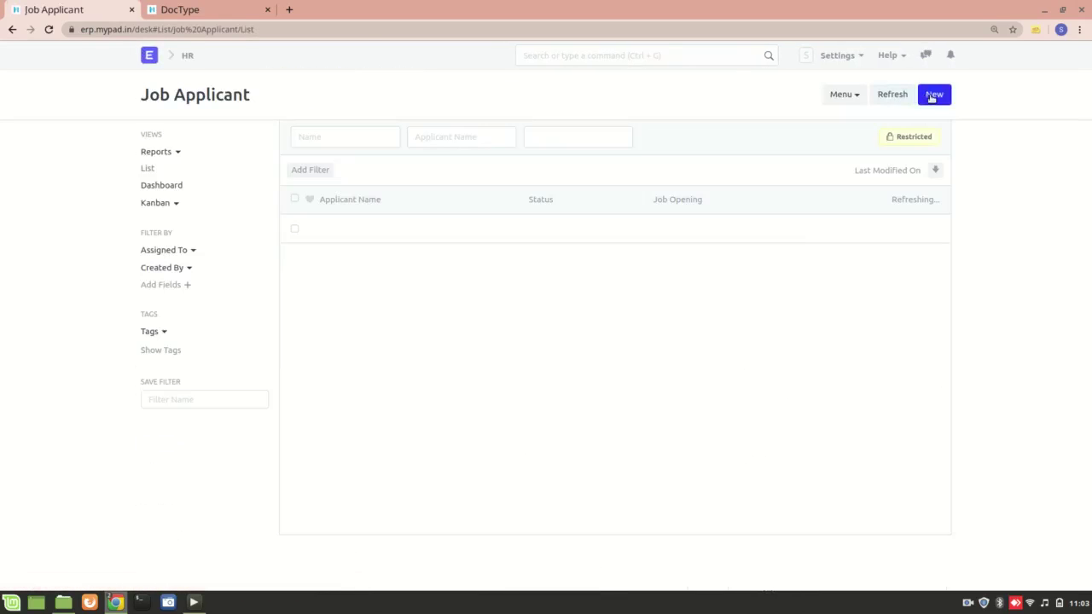
left_click(930, 94)
scroll(683, 305, "down", 5)
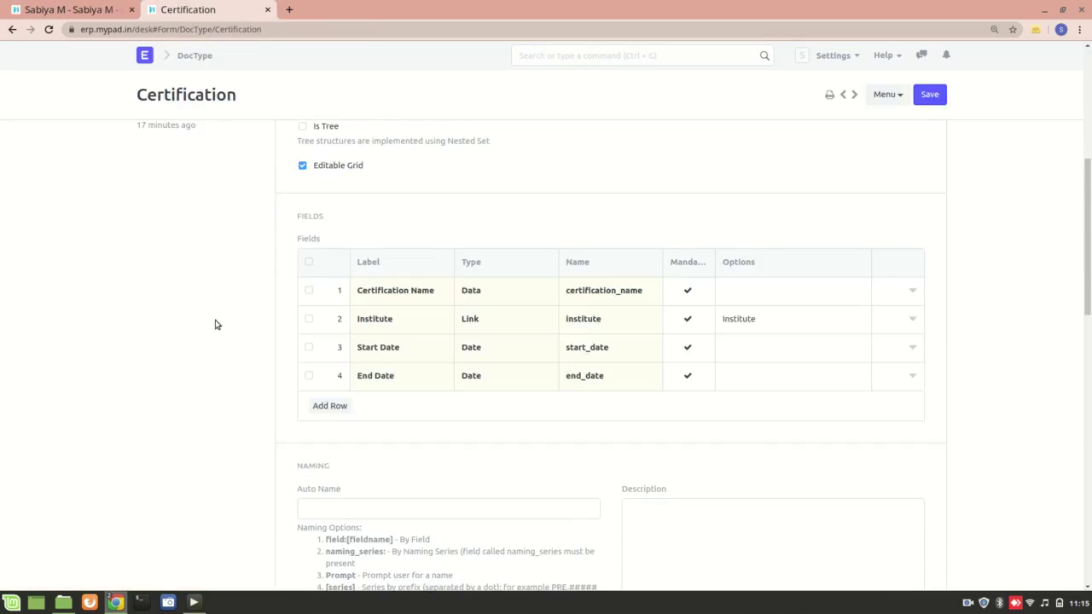
Compare the applicant's Certification table with the Certification DocType's fields, including the Institute field's settings.
left_click(64, 9)
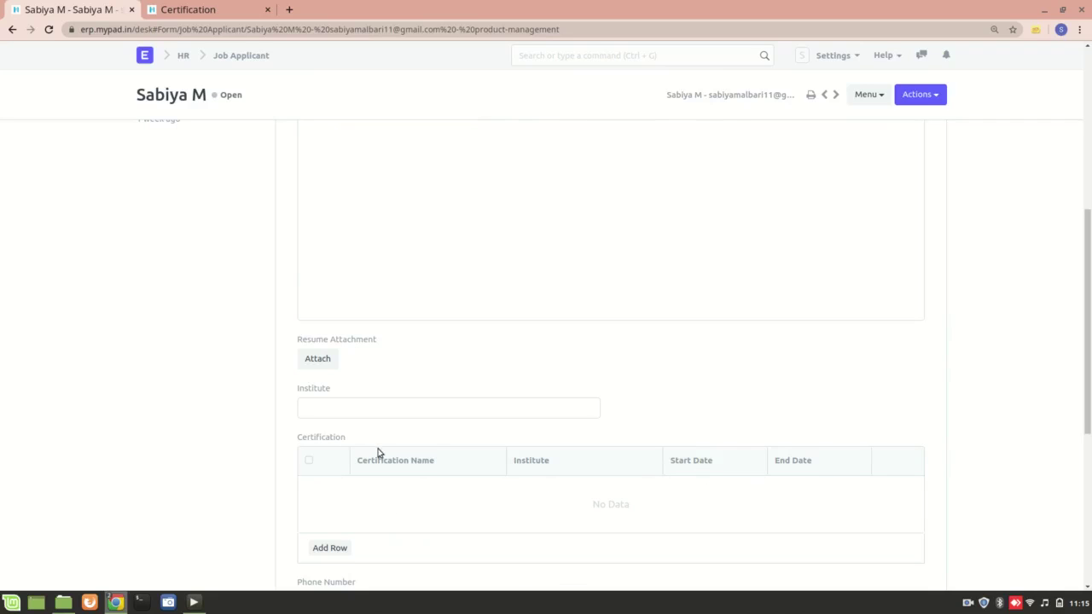
left_click(205, 8)
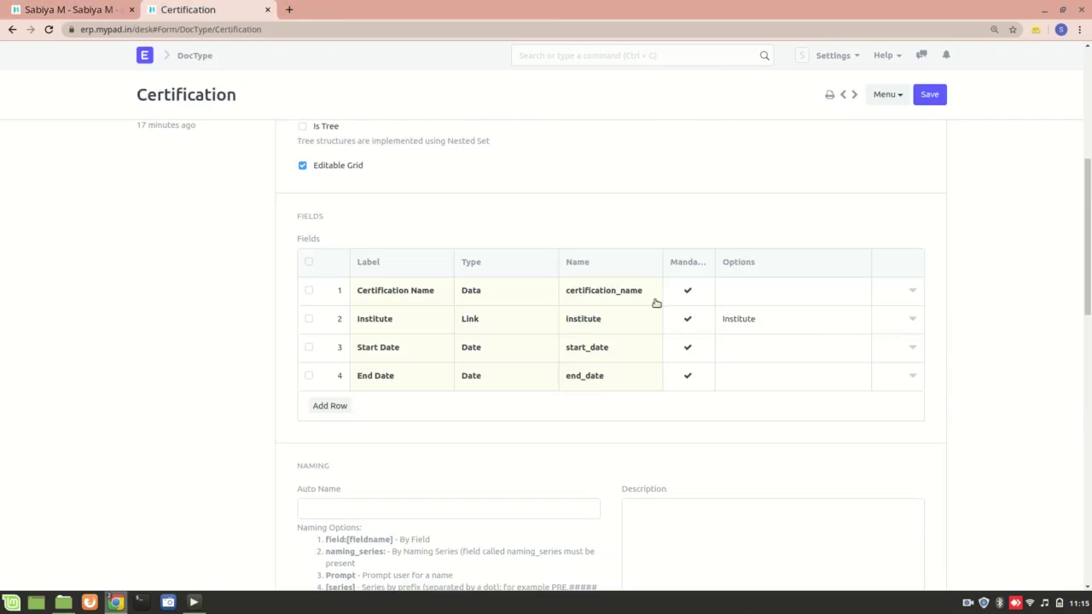
left_click(912, 318)
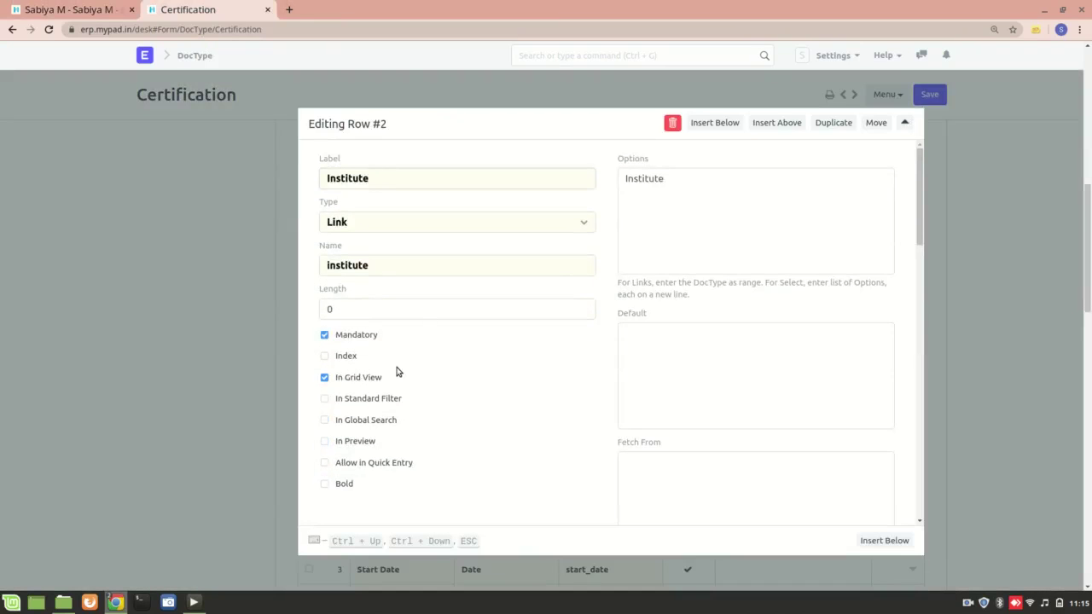
left_click(60, 8)
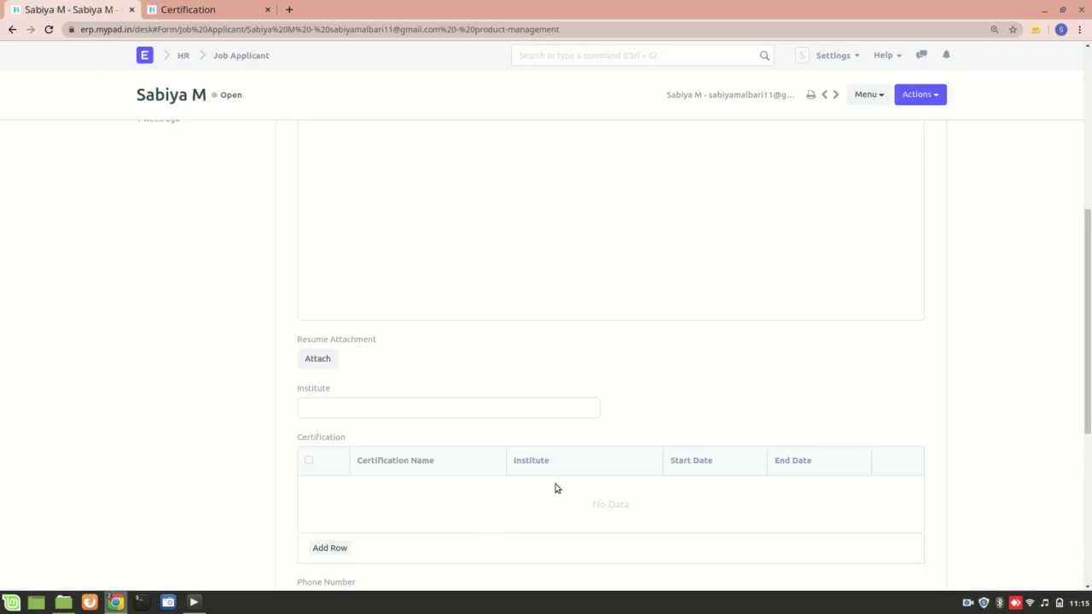
Add a row to the applicant's Certification table with the certification name HTML.
left_click(318, 548)
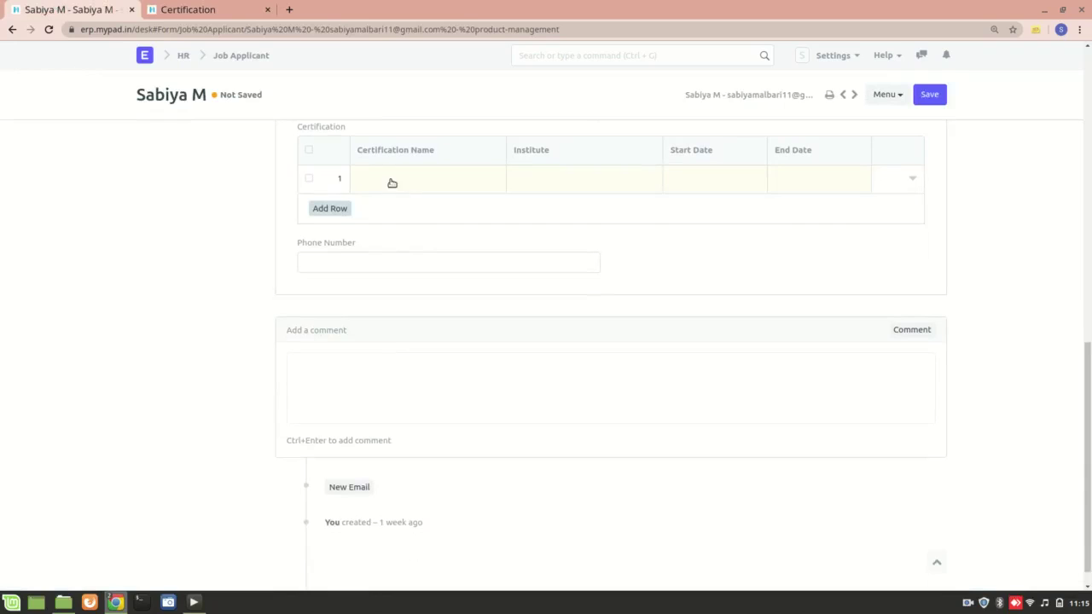
left_click(390, 179)
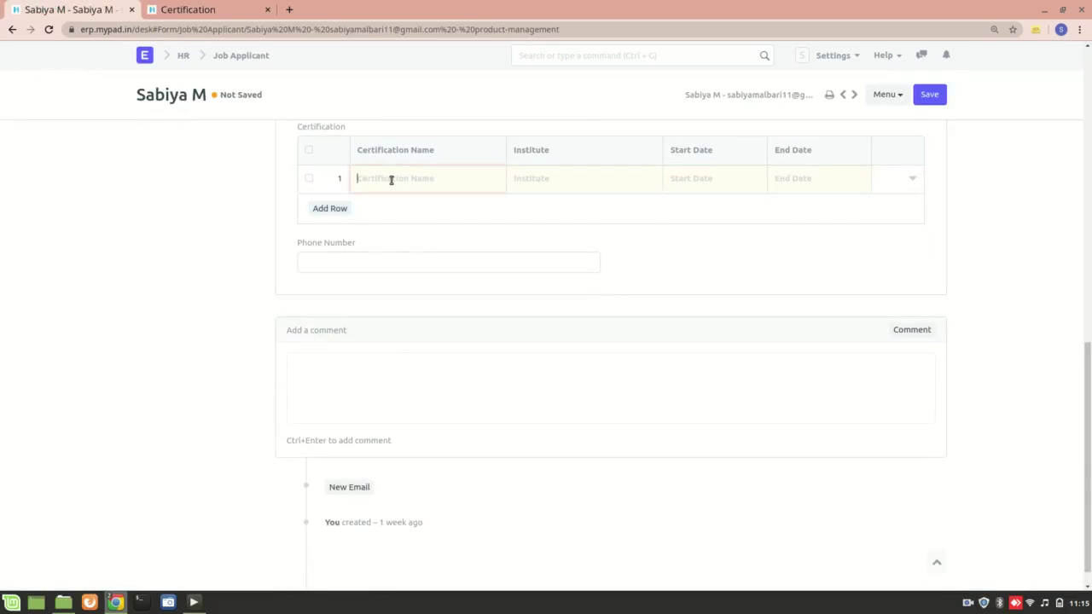
type("HTML")
type("codecadem")
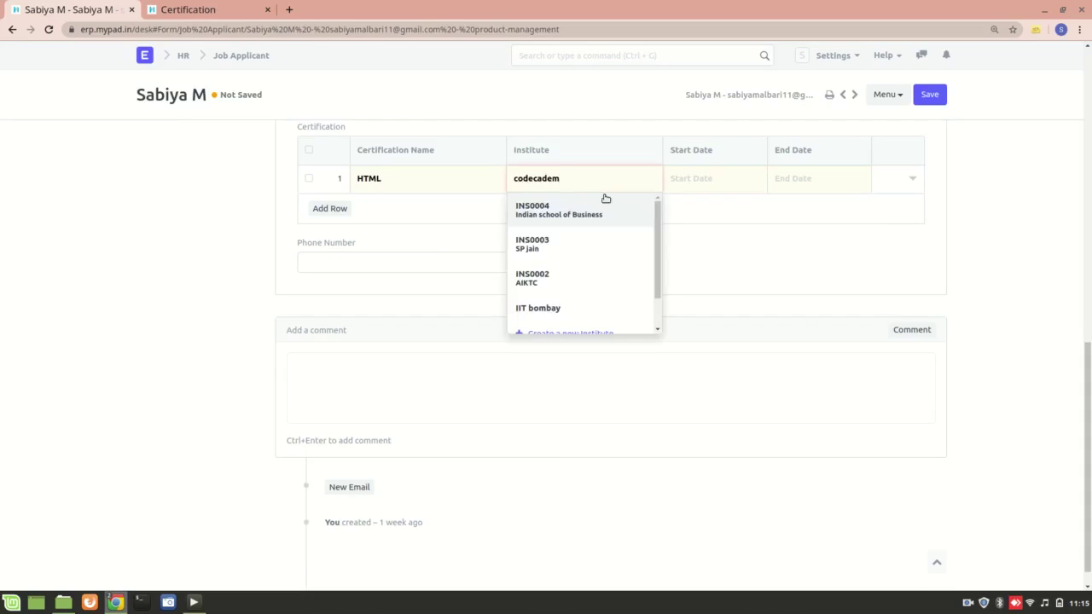
key("BackSpace")
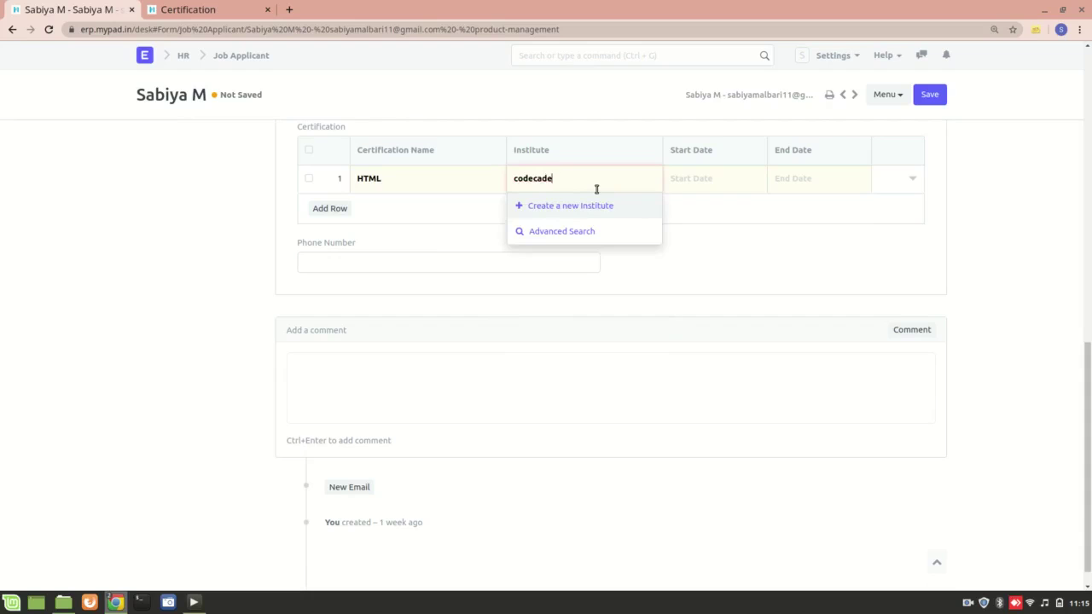
key("BackSpace")
key("BackSpace")
key("BackSpace")
key("BackSpace")
key("BackSpace")
key("BackSpace")
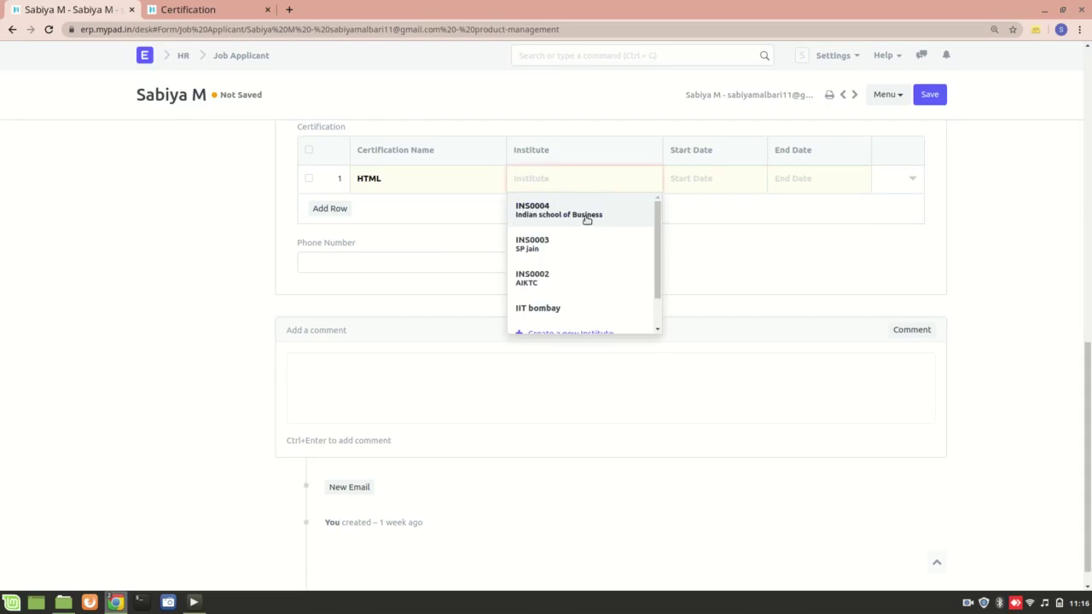
Complete the HTML certification row with institute INS0002, start date 18-12-2020 and end date 11-02-2021, and save the applicant.
left_click(577, 274)
left_click(694, 176)
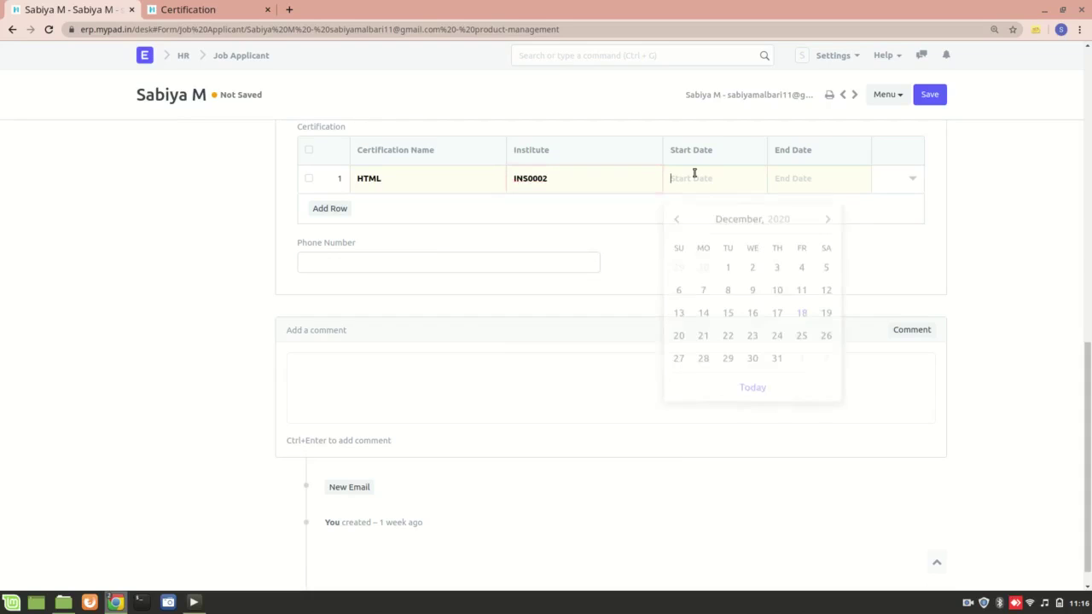
left_click(801, 310)
left_click(821, 177)
left_click(931, 216)
left_click(931, 217)
left_click(882, 288)
left_click(927, 96)
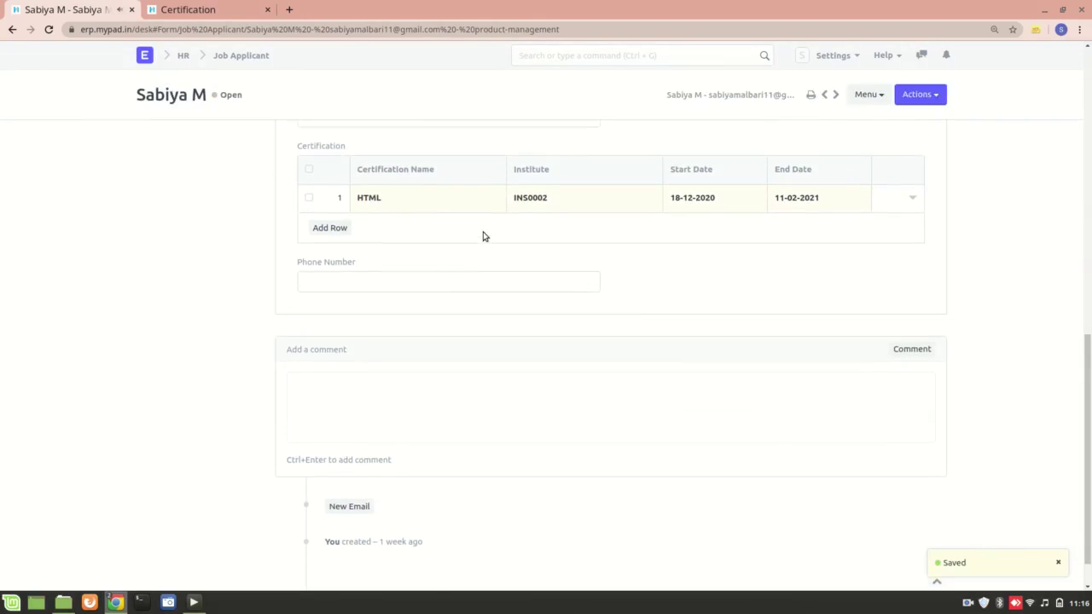
Review the saved applicant form and the Certification DocType's main settings, closing the Institute field's row editor.
scroll(363, 272, "up", 2)
scroll(237, 226, "up", 3)
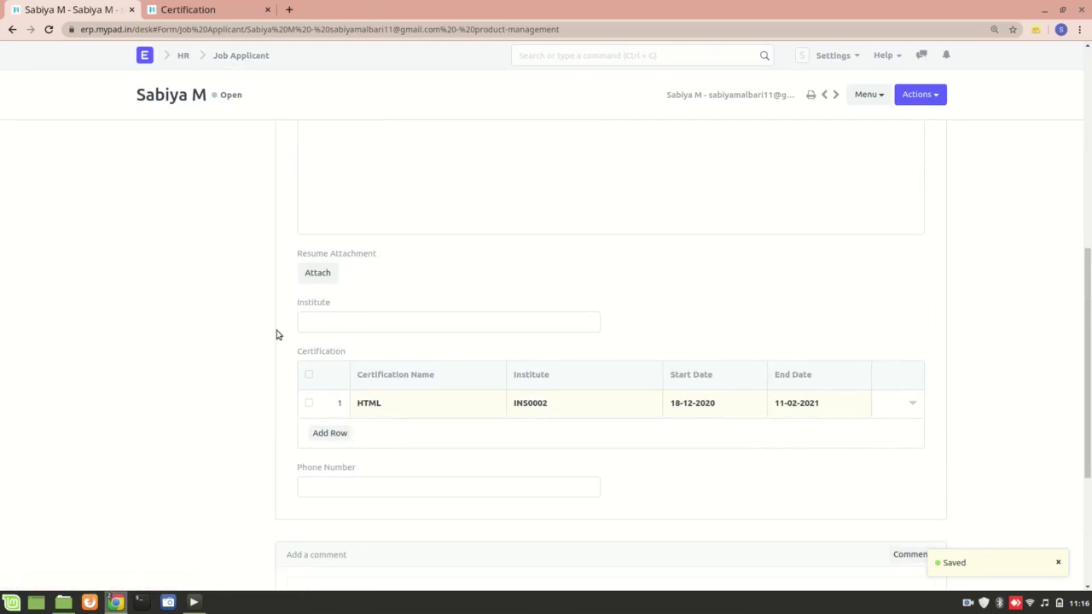
scroll(277, 333, "up", 10)
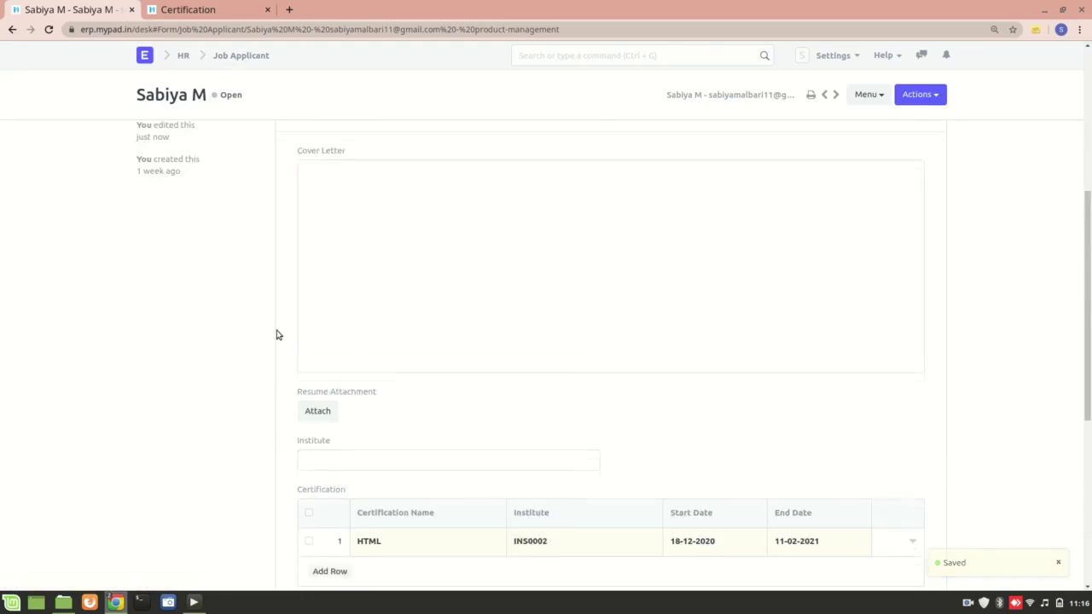
left_click(144, 55)
left_click(189, 9)
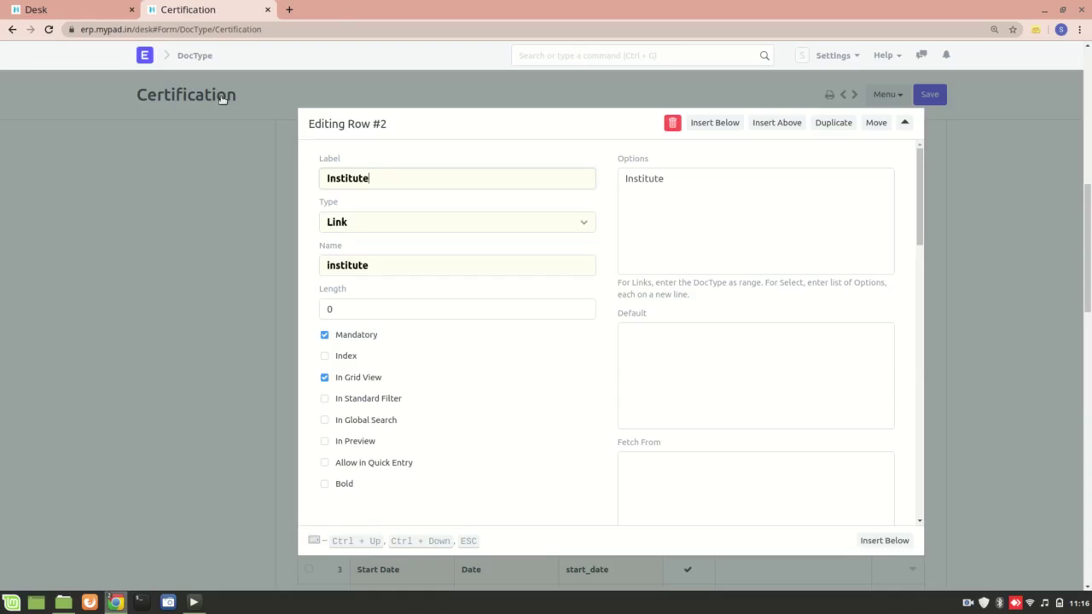
left_click(195, 226)
scroll(156, 320, "up", 10)
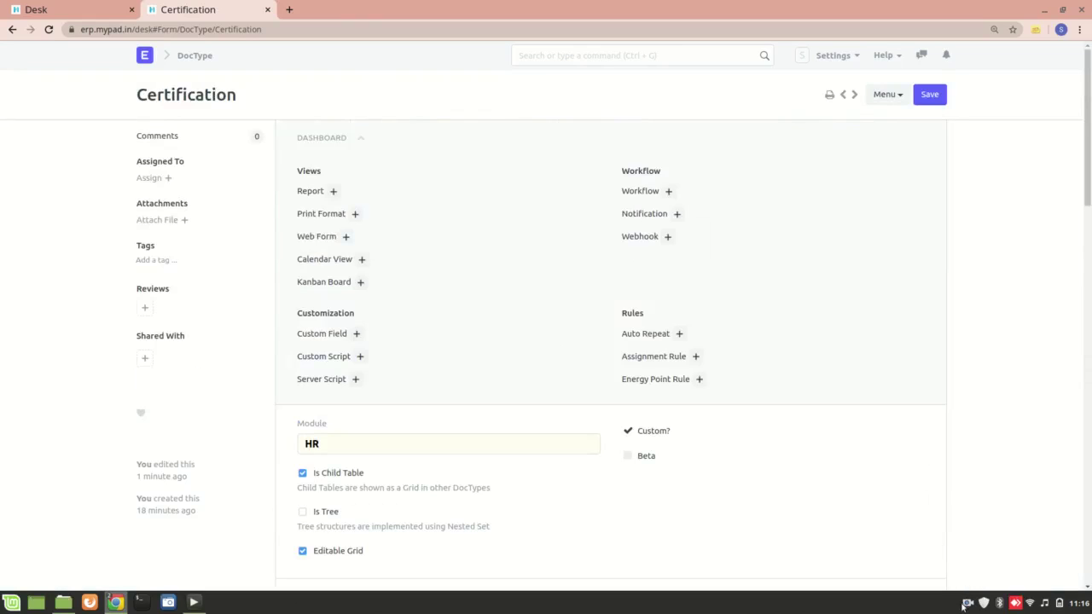
scroll(964, 604, "up", 2)
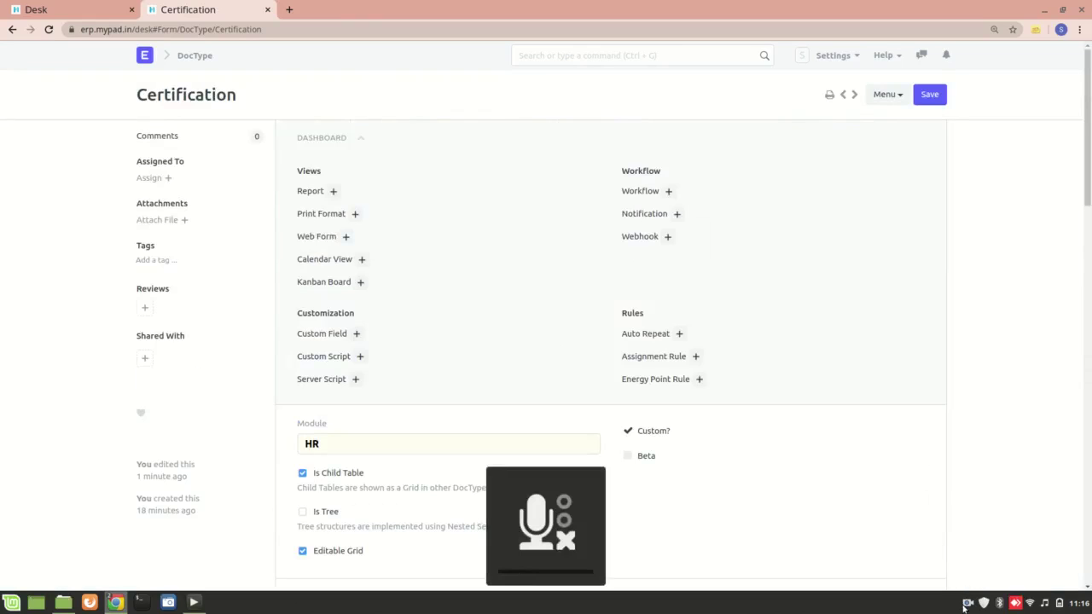